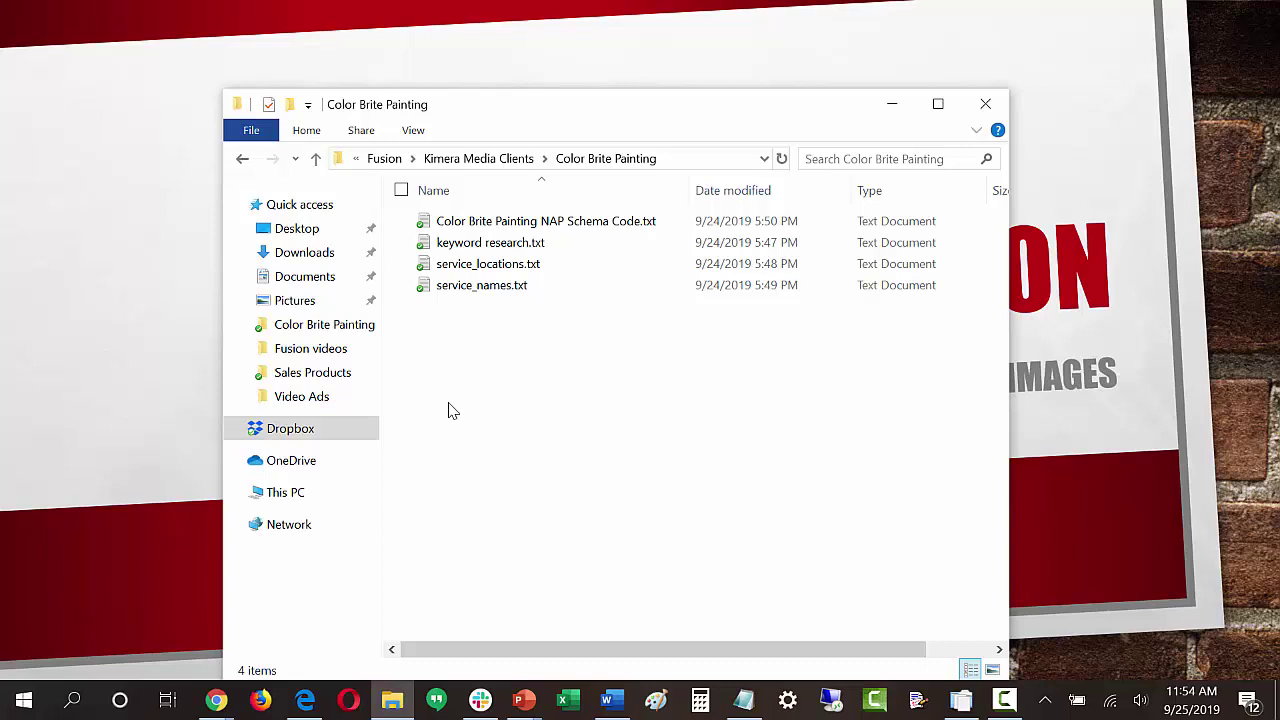
Open service_names.txt in the Color Brite Painting folder, review the listed services, and close the file
{"action": "left_click", "coordinate": [470, 294]}
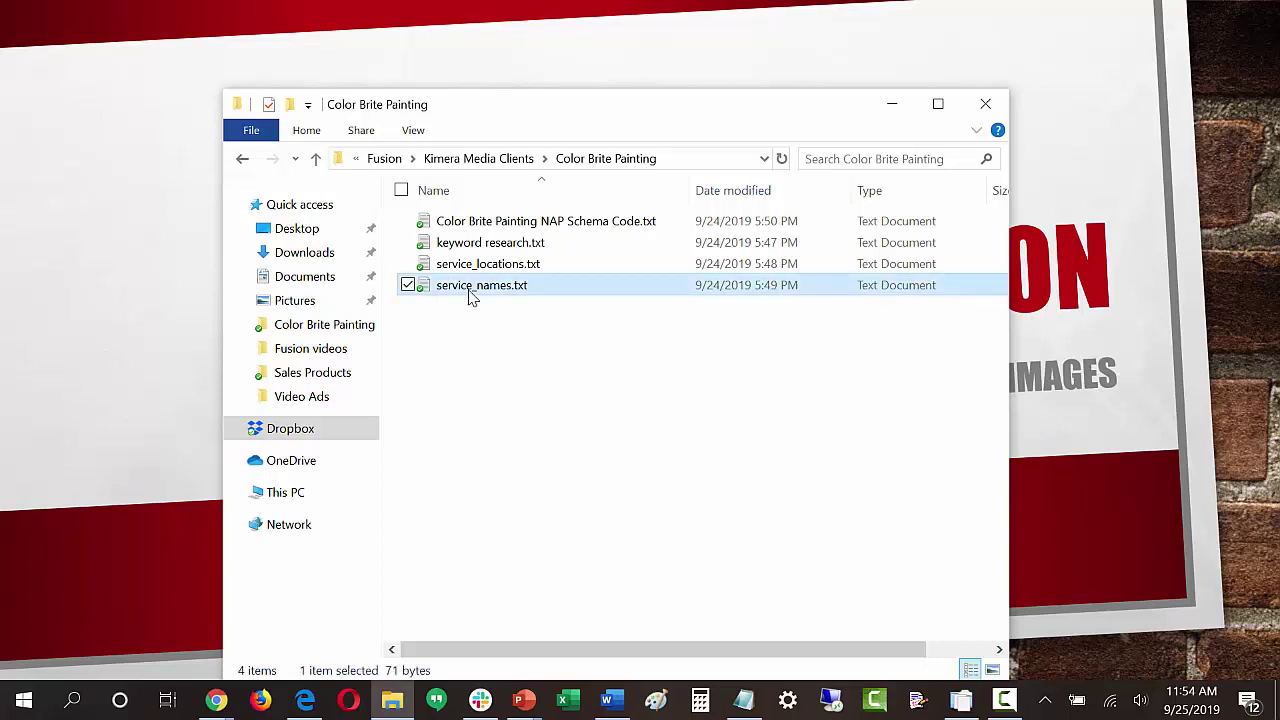
{"action": "double_click", "coordinate": [470, 292]}
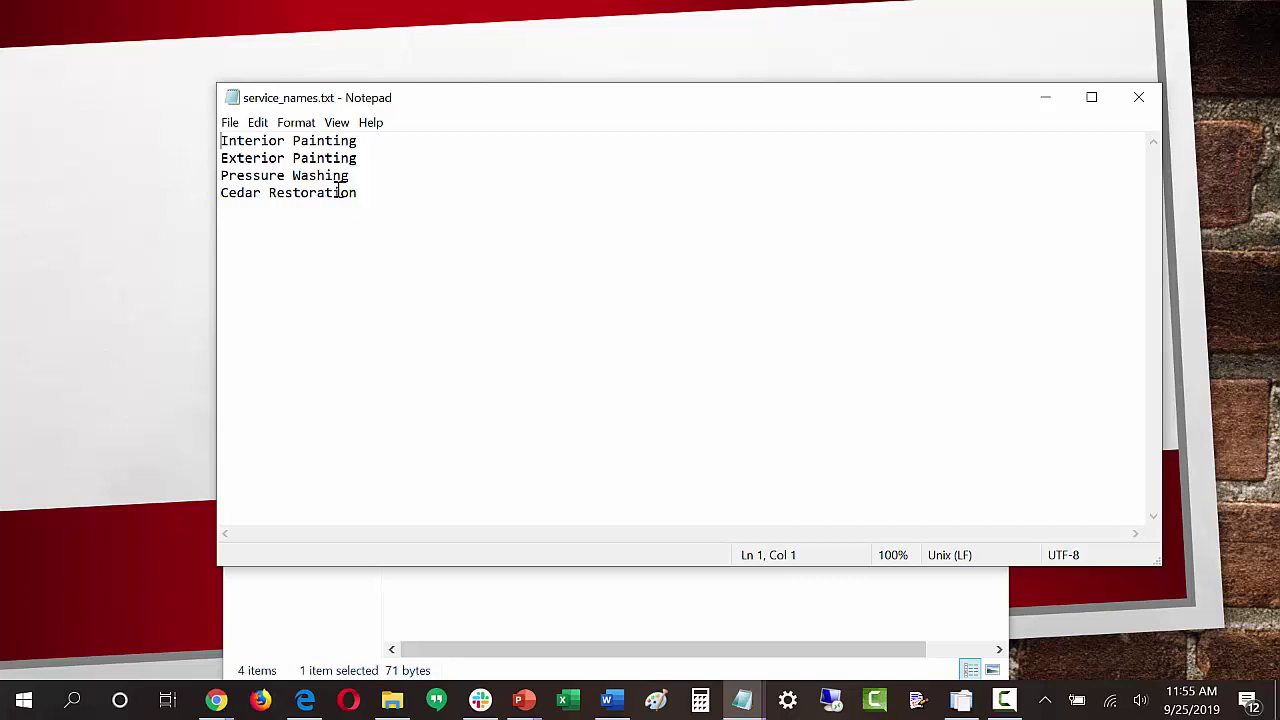
{"action": "left_click_drag", "start_coordinate": [371, 197], "coordinate": [228, 141]}
{"action": "left_click", "coordinate": [262, 158]}
{"action": "left_click_drag", "start_coordinate": [399, 104], "coordinate": [847, 128]}
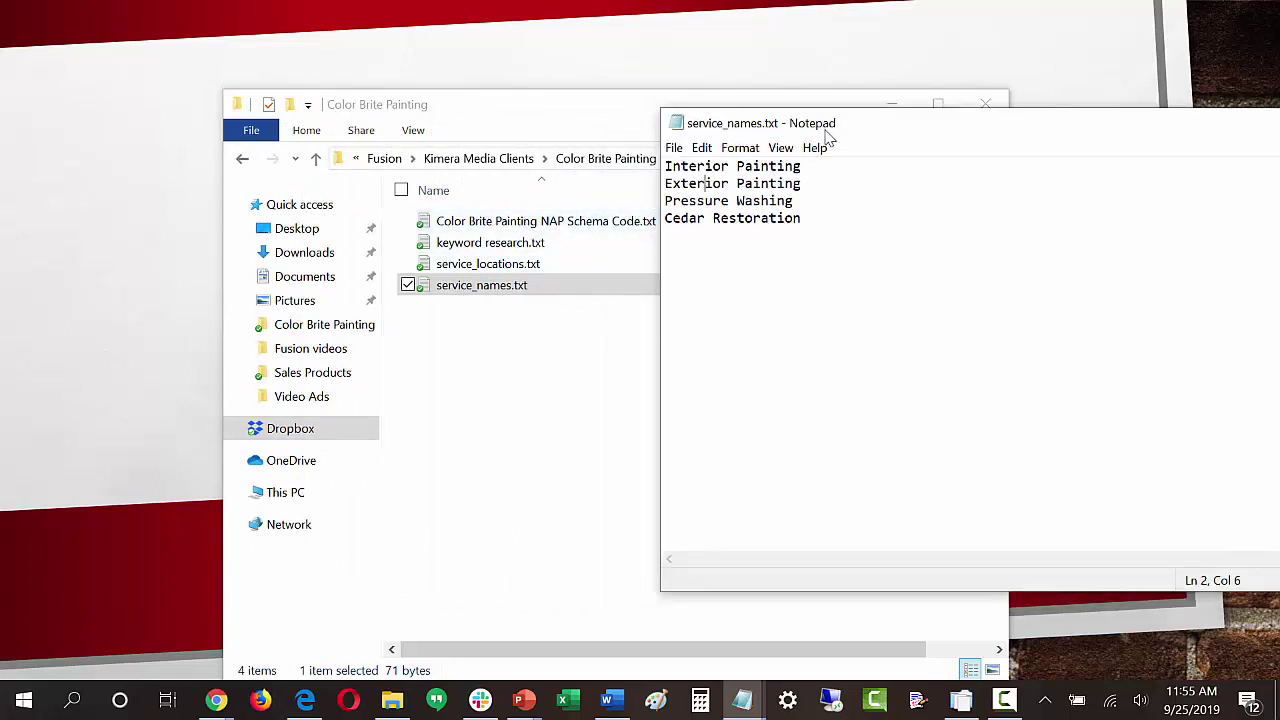
{"action": "left_click_drag", "start_coordinate": [843, 129], "coordinate": [427, 135]}
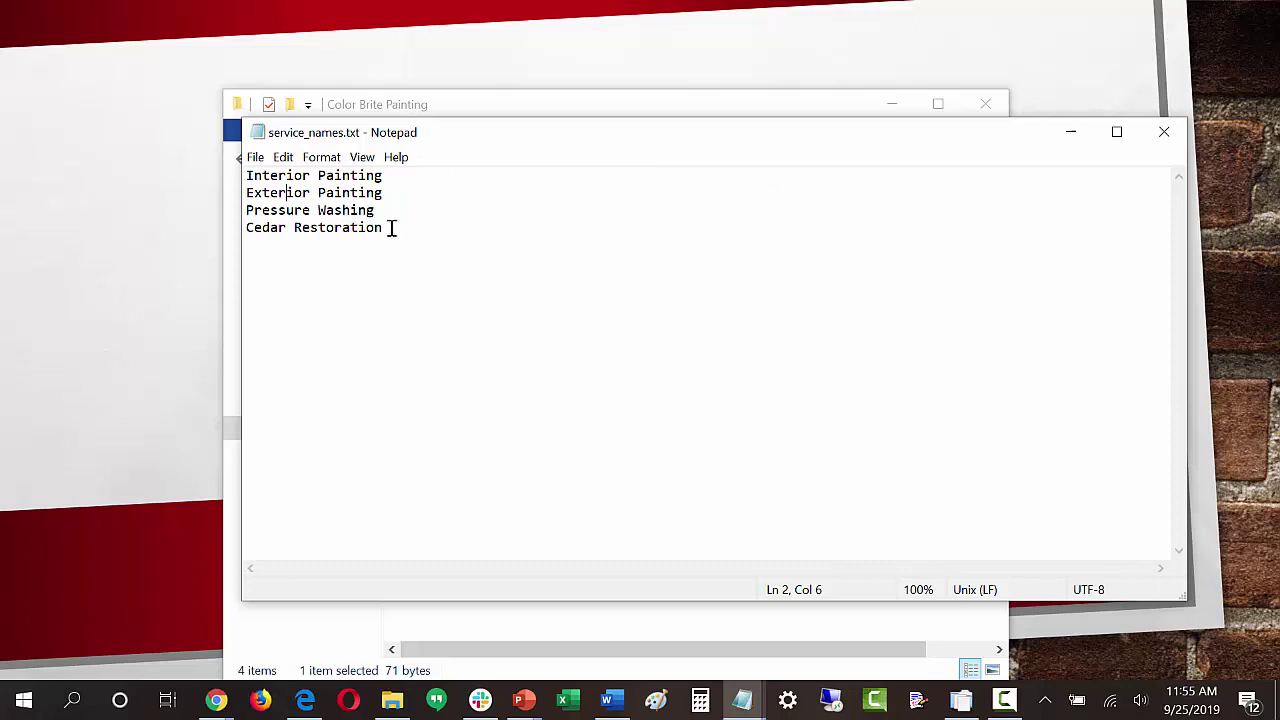
{"action": "left_click_drag", "start_coordinate": [384, 228], "coordinate": [254, 228]}
{"action": "mouse_move", "coordinate": [360, 210]}
{"action": "left_mouse_down"}
{"action": "mouse_move", "coordinate": [316, 210]}
{"action": "mouse_move", "coordinate": [372, 191]}
{"action": "mouse_move", "coordinate": [343, 192]}
{"action": "left_mouse_up"}
{"action": "left_click", "coordinate": [429, 206]}
{"action": "left_click", "coordinate": [1162, 133]}
Create a new folder named Images inside the Color Brite Painting folder
{"action": "left_click", "coordinate": [482, 375]}
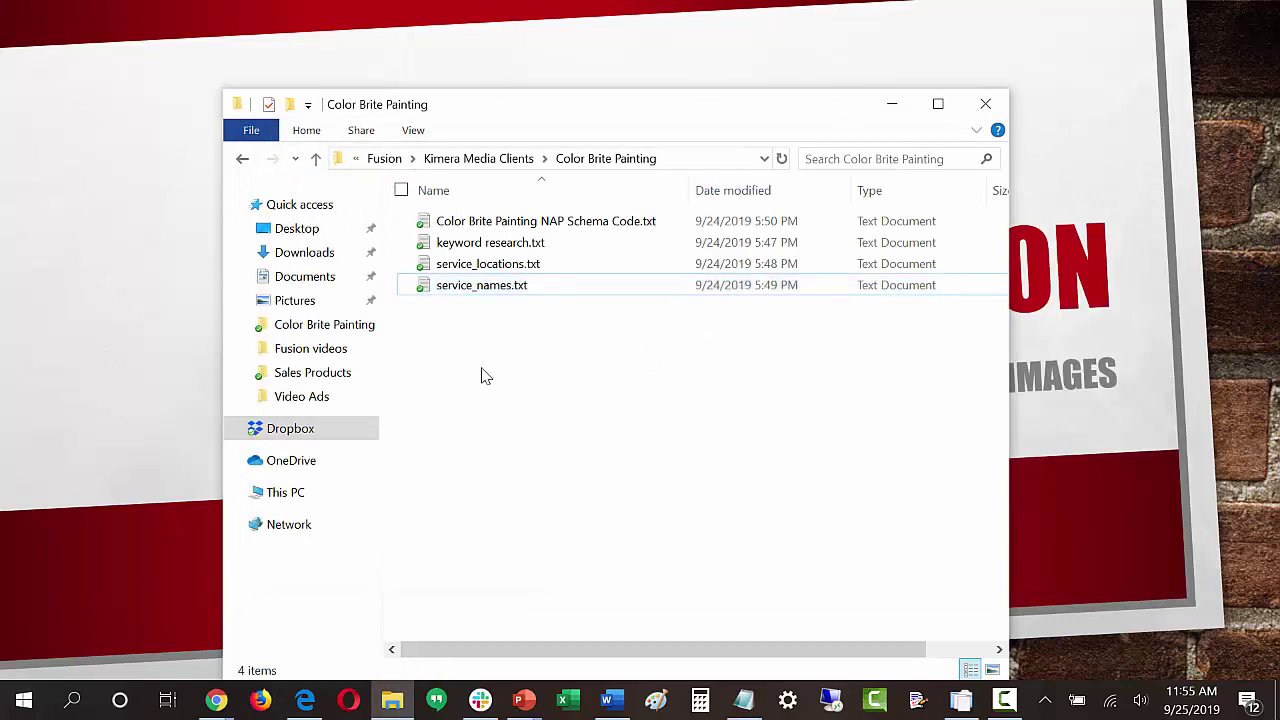
{"action": "right_click", "coordinate": [481, 372]}
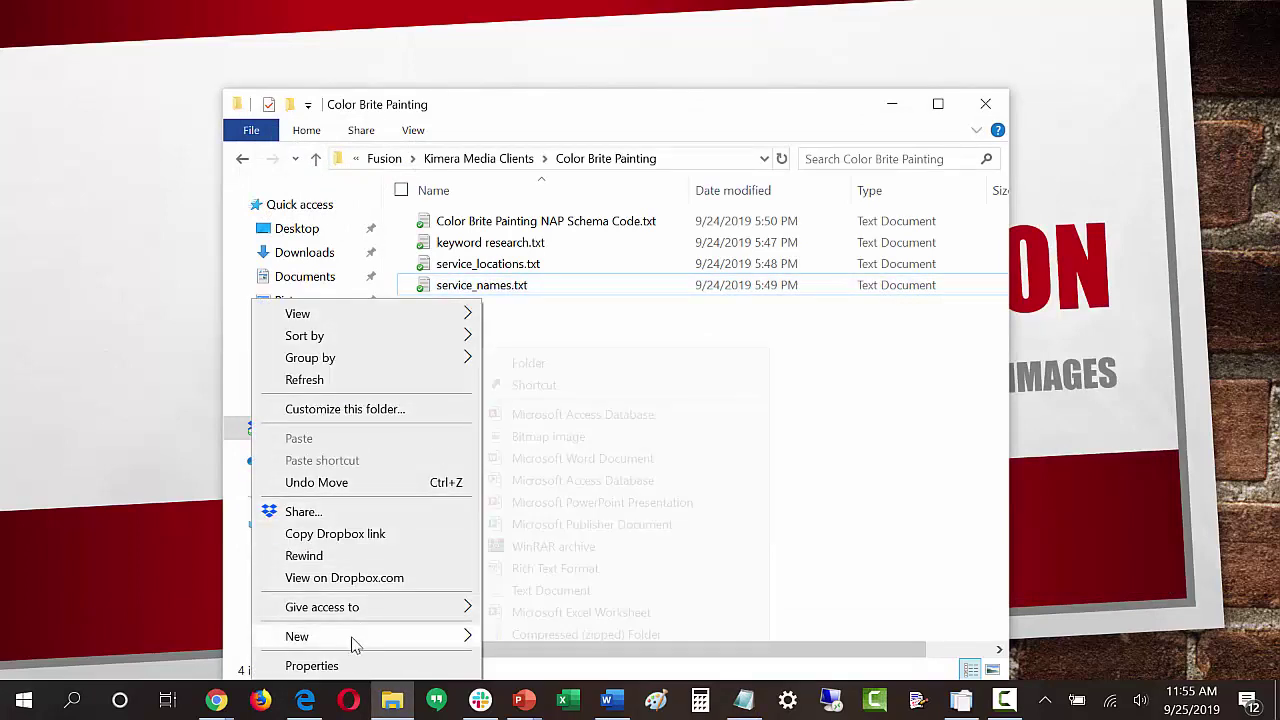
{"action": "mouse_move", "coordinate": [352, 640]}
{"action": "left_click", "coordinate": [530, 362]}
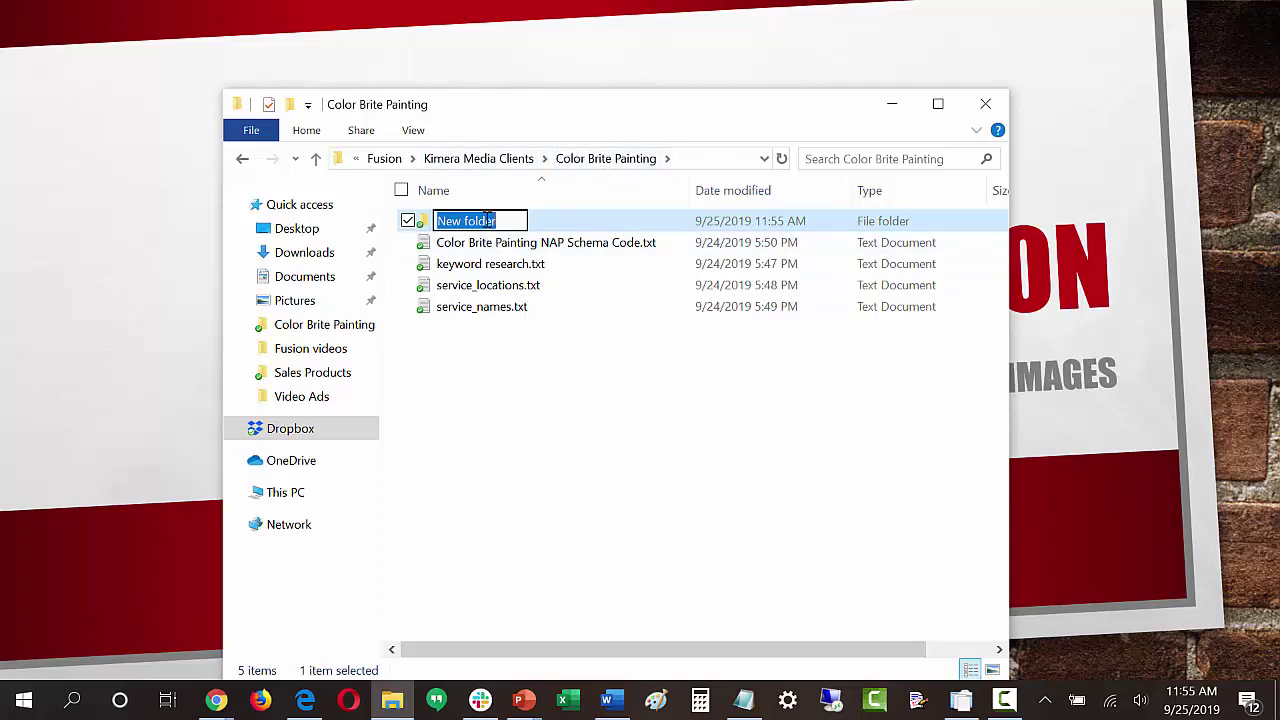
{"action": "type", "text": "Images"}
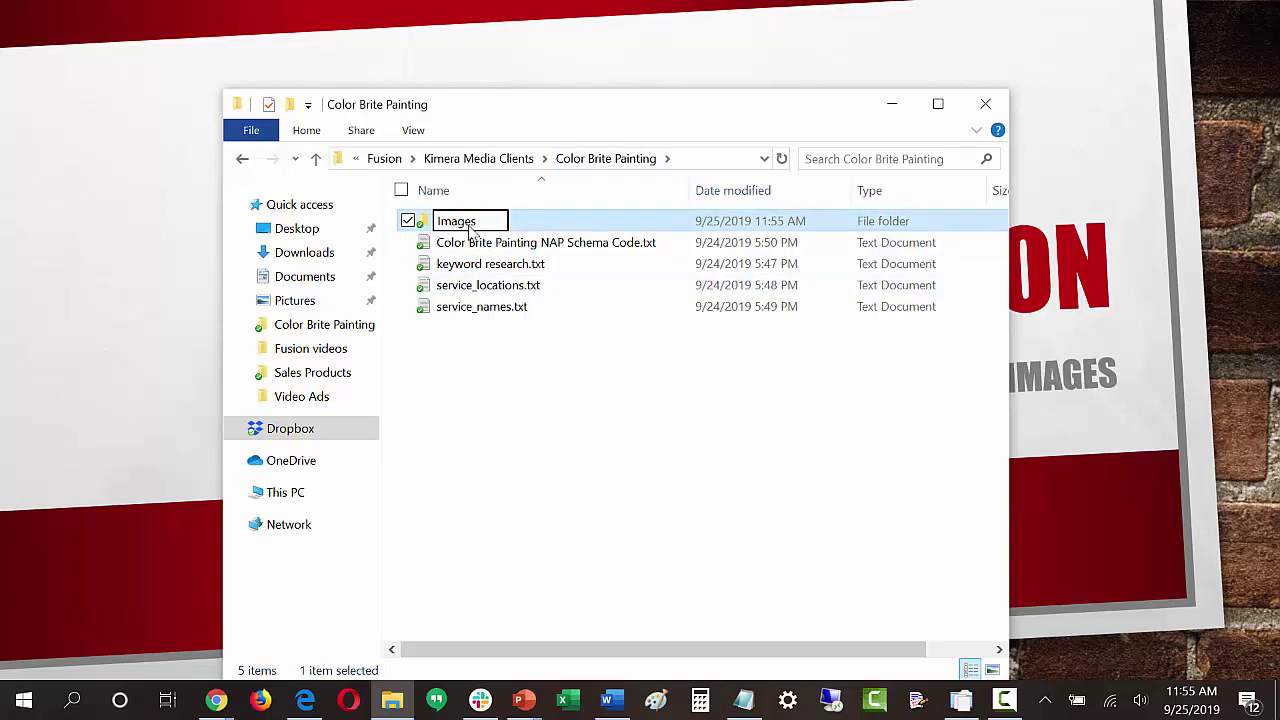
{"action": "key", "text": "Return"}
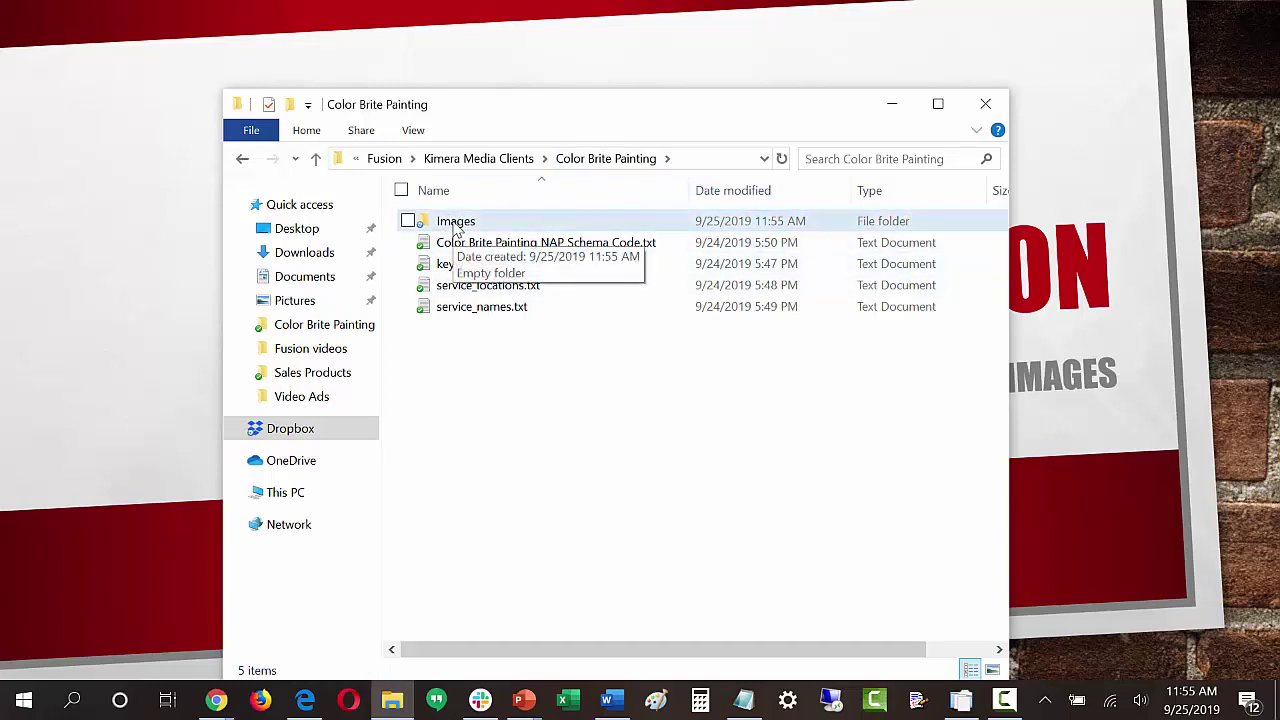
Reopen service_names.txt to check which services need image folders, and minimize it
{"action": "double_click", "coordinate": [465, 309]}
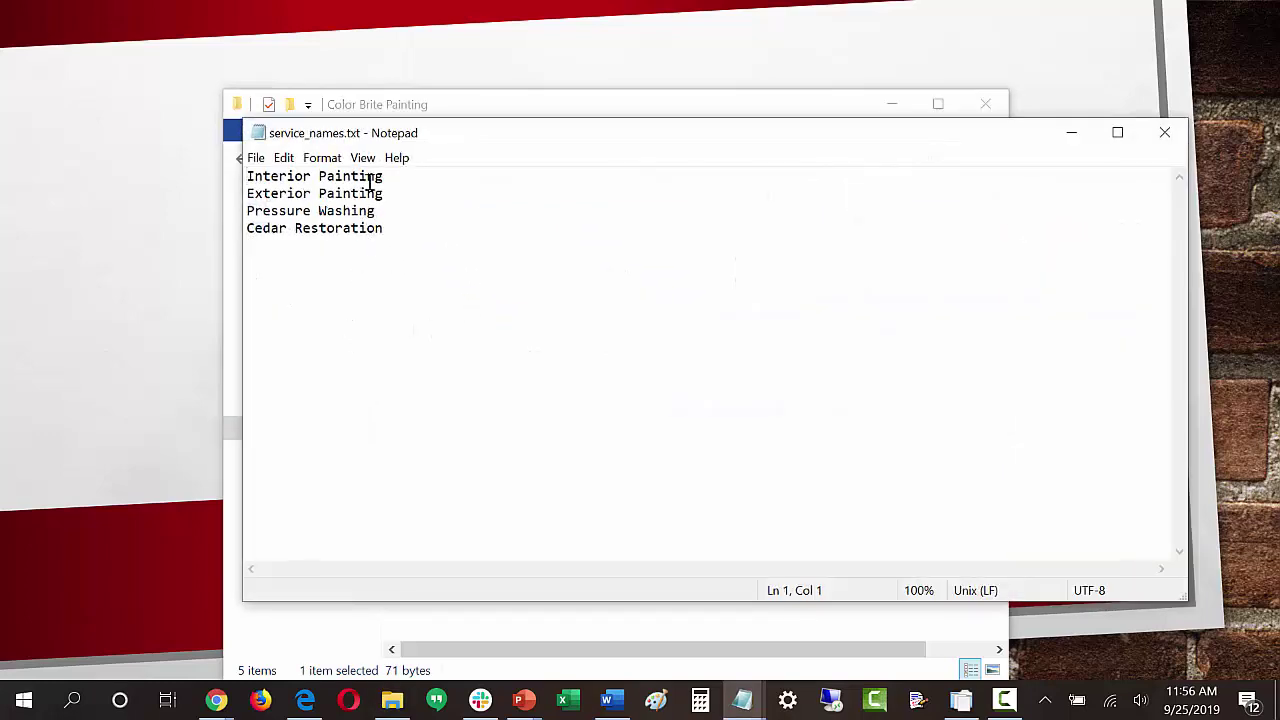
{"action": "left_click_drag", "start_coordinate": [392, 228], "coordinate": [248, 176]}
{"action": "left_click", "coordinate": [394, 229]}
{"action": "left_click", "coordinate": [1071, 134]}
{"action": "left_click", "coordinate": [462, 228]}
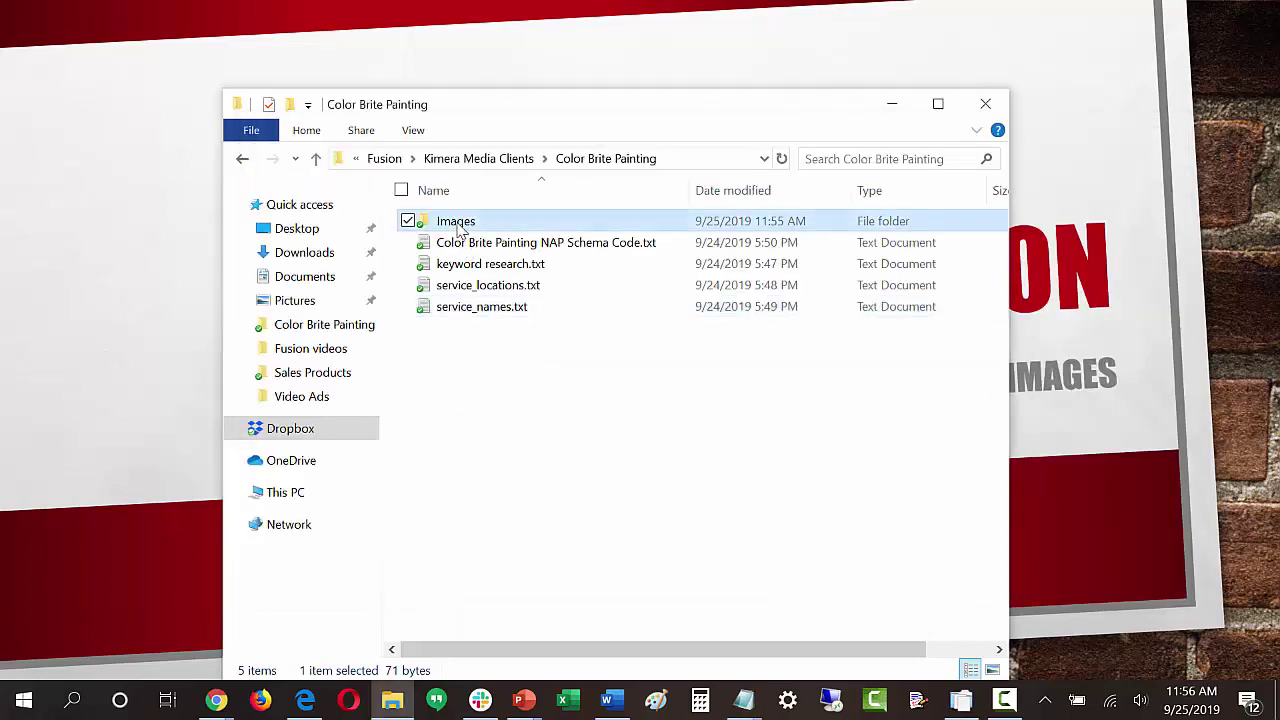
{"action": "double_click", "coordinate": [462, 228]}
{"action": "right_click", "coordinate": [462, 311]}
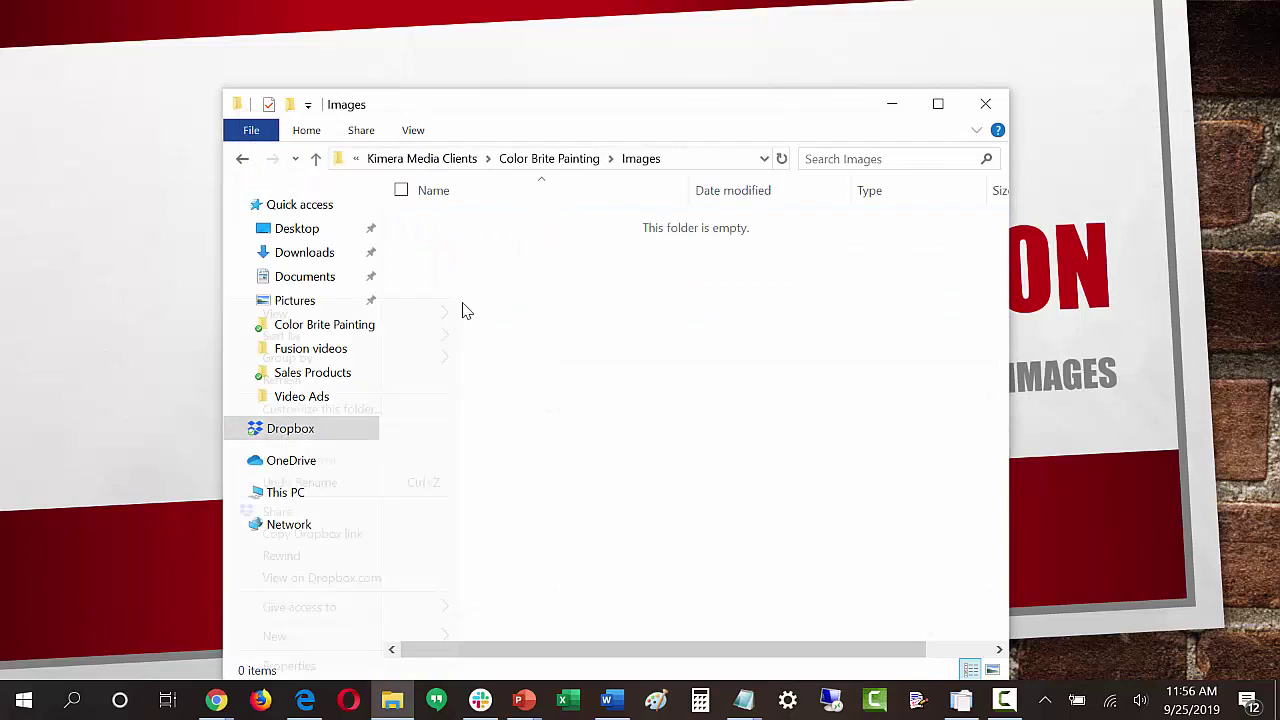
{"action": "mouse_move", "coordinate": [322, 640]}
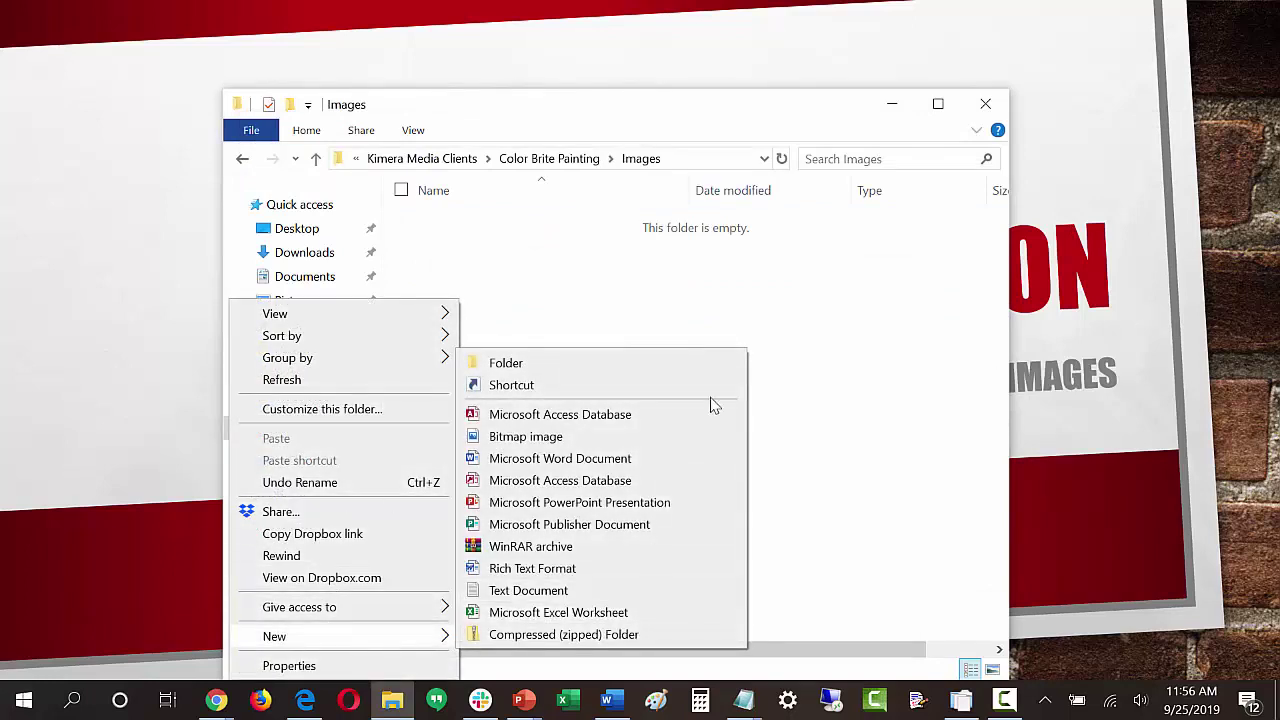
{"action": "left_click", "coordinate": [668, 326]}
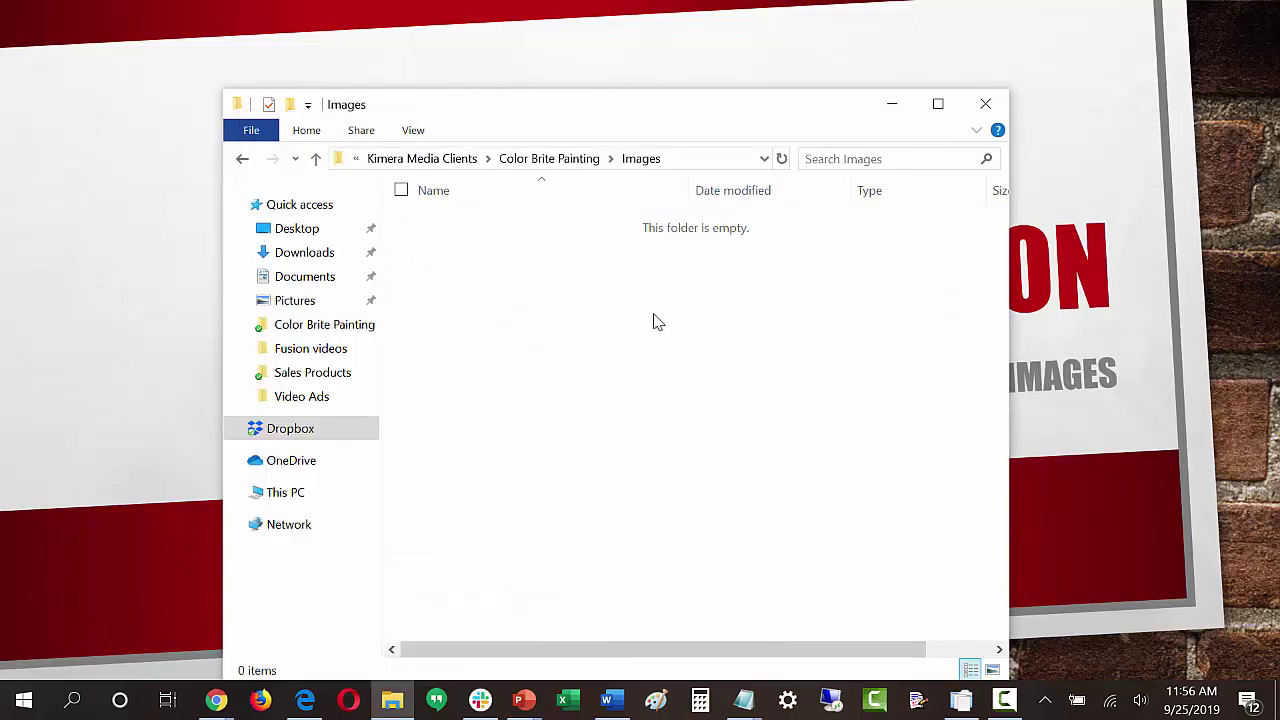
{"action": "left_click", "coordinate": [243, 161]}
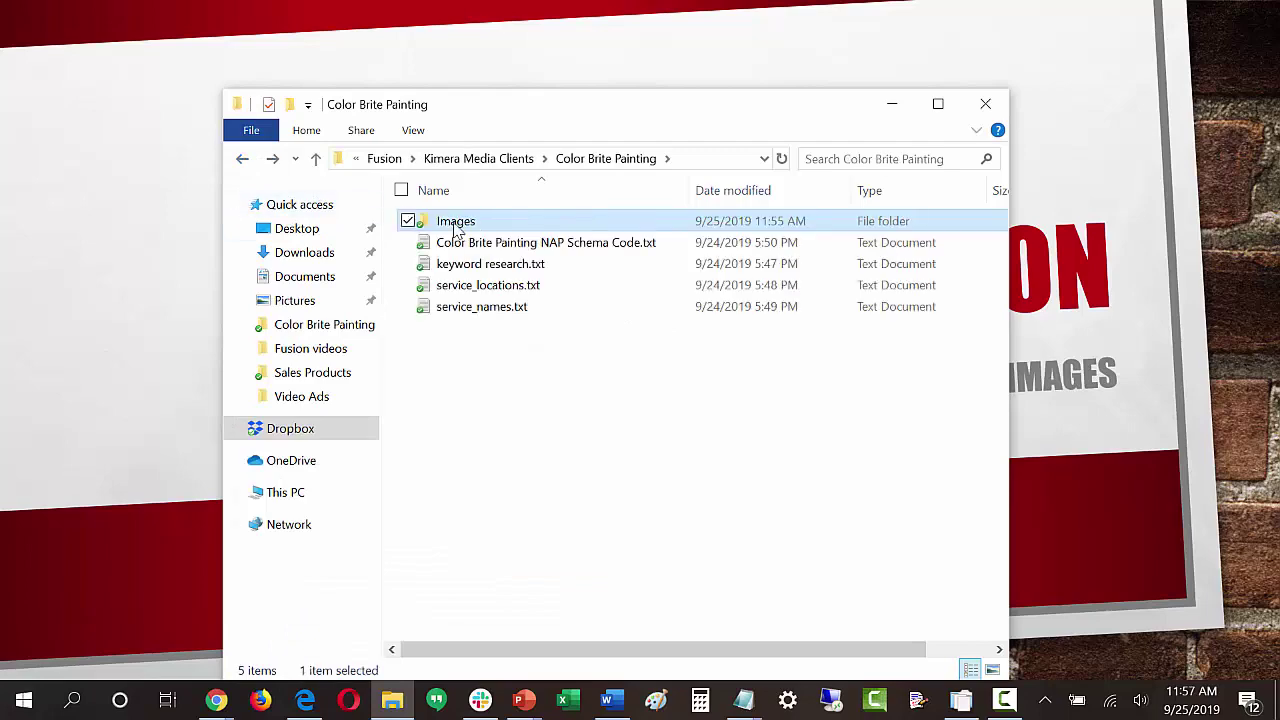
Open service_names.txt again and examine the service names from Interior Painting to Cedar Restoration
{"action": "left_click", "coordinate": [495, 313]}
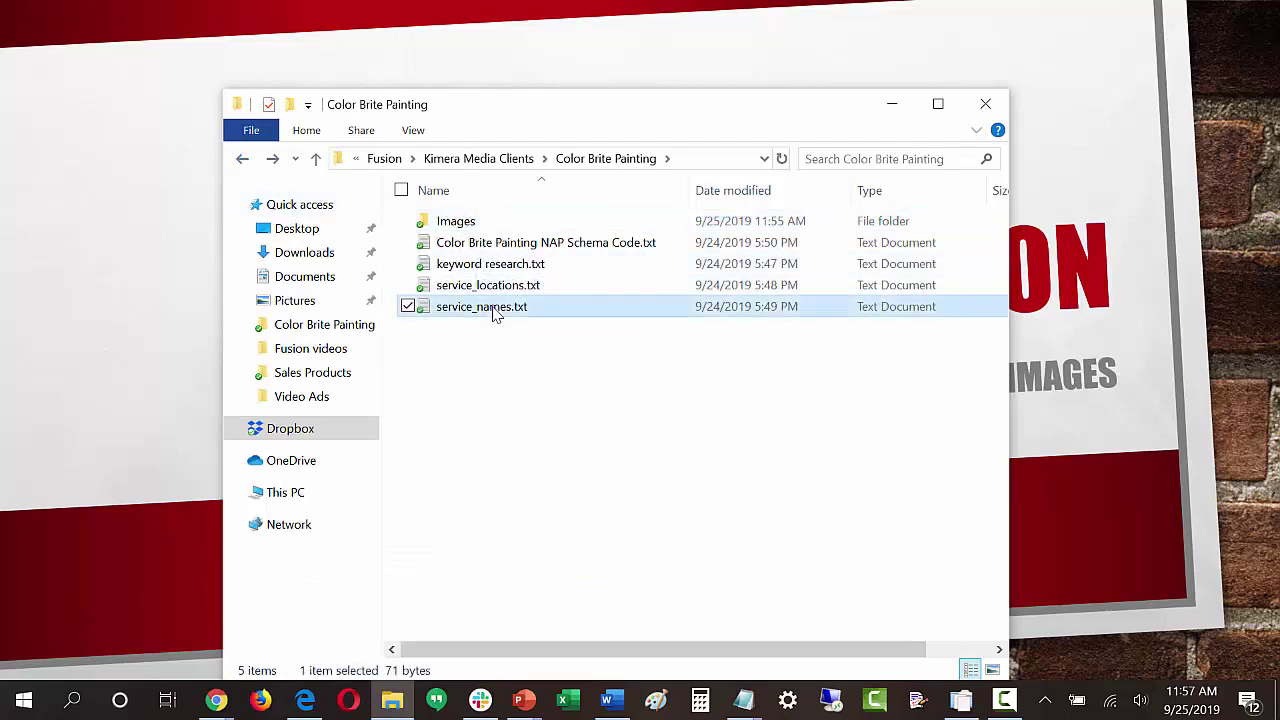
{"action": "double_click", "coordinate": [495, 313]}
{"action": "left_click_drag", "start_coordinate": [386, 231], "coordinate": [250, 176]}
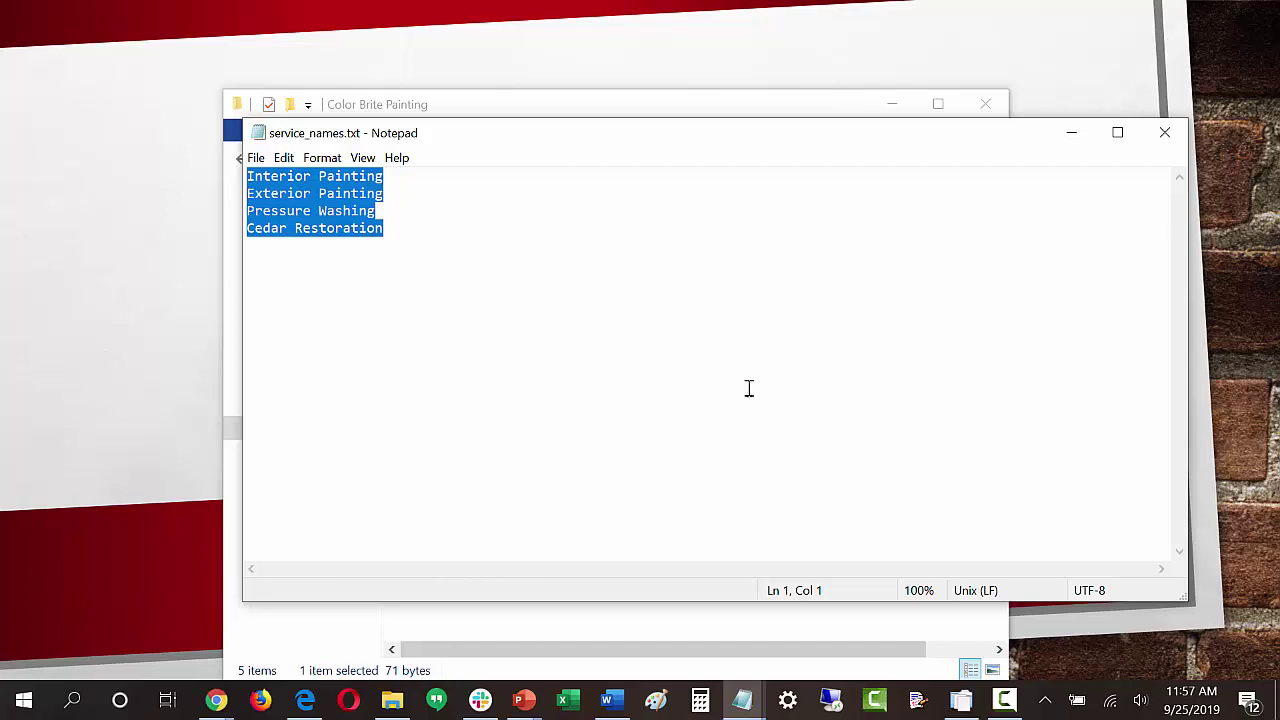
{"action": "left_click", "coordinate": [640, 346]}
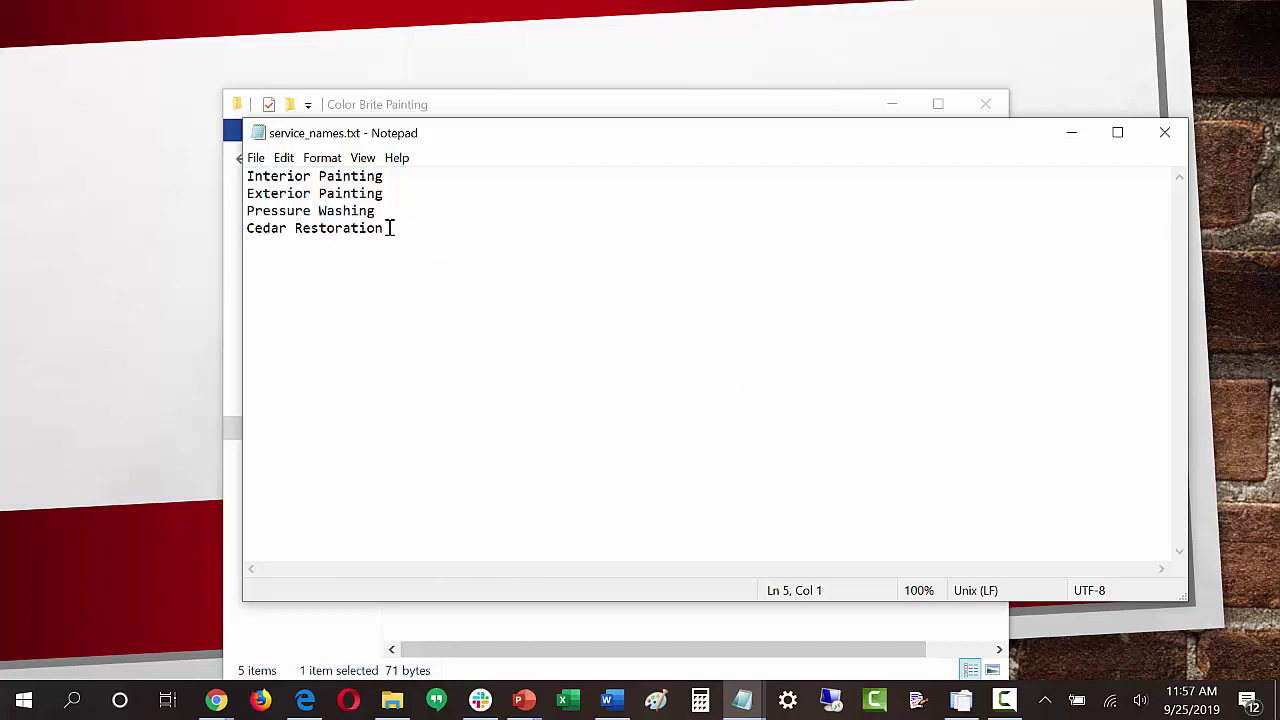
{"action": "left_click_drag", "start_coordinate": [389, 228], "coordinate": [306, 193]}
{"action": "left_click", "coordinate": [306, 193]}
Switch to Text 2 Folders and set the root folder path to the Images folder inside Color Brite Painting
{"action": "left_click", "coordinate": [959, 705]}
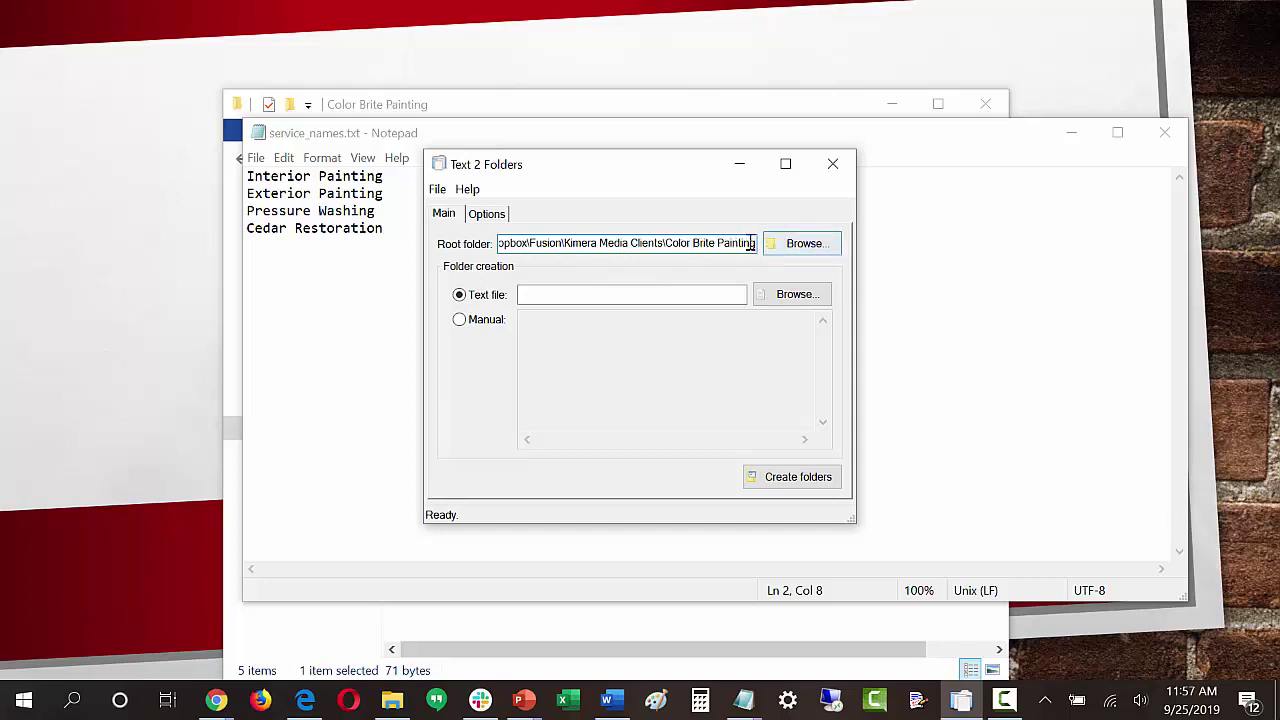
{"action": "left_click_drag", "start_coordinate": [752, 247], "coordinate": [743, 243]}
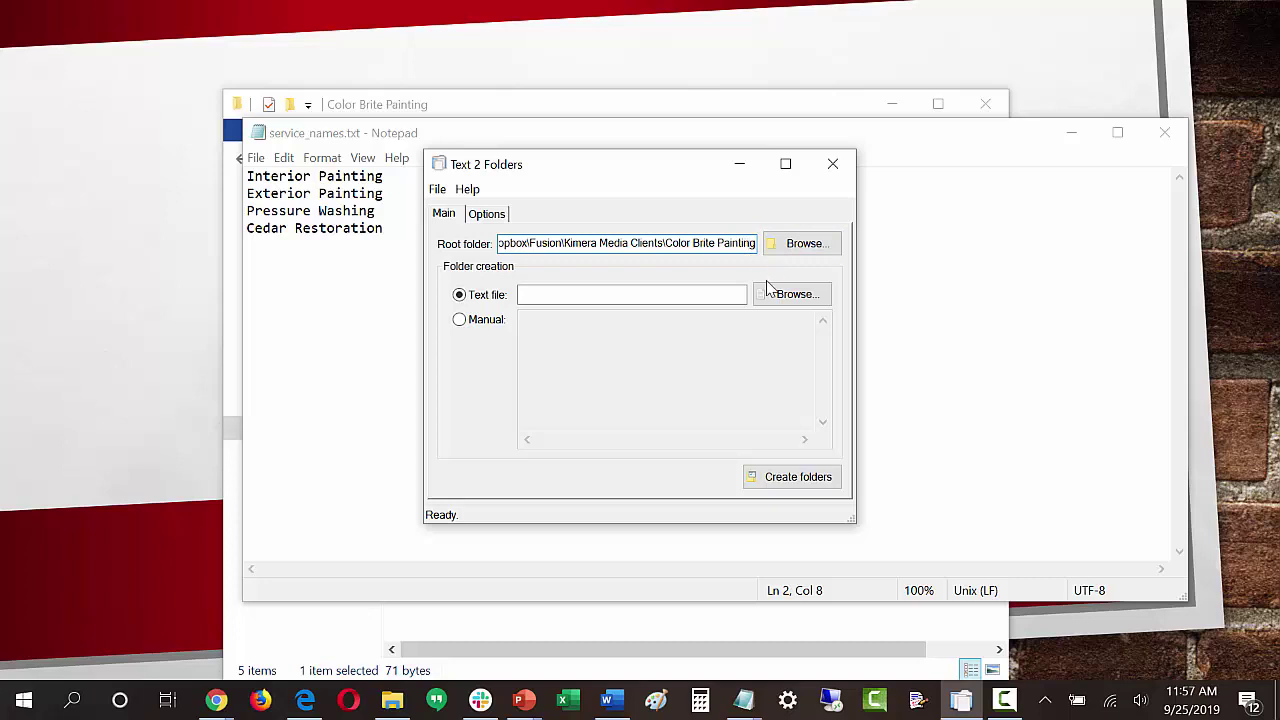
{"action": "type", "text": "\\"}
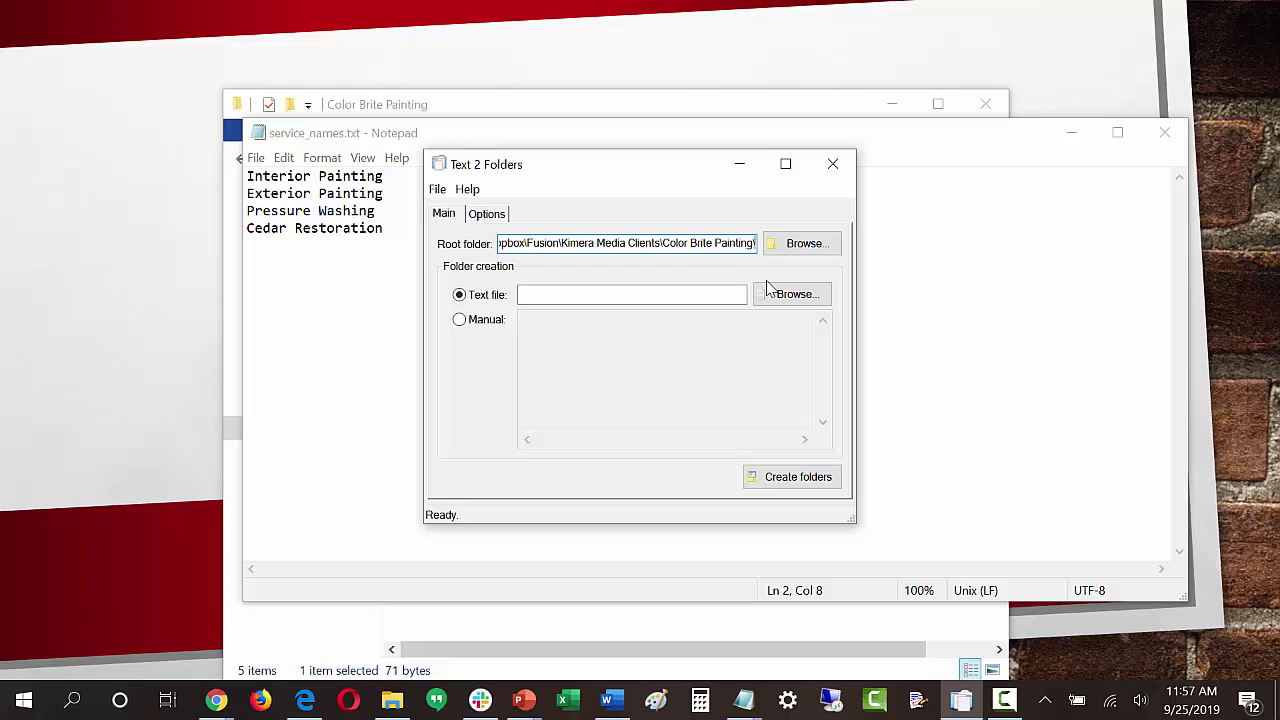
{"action": "type", "text": "Images"}
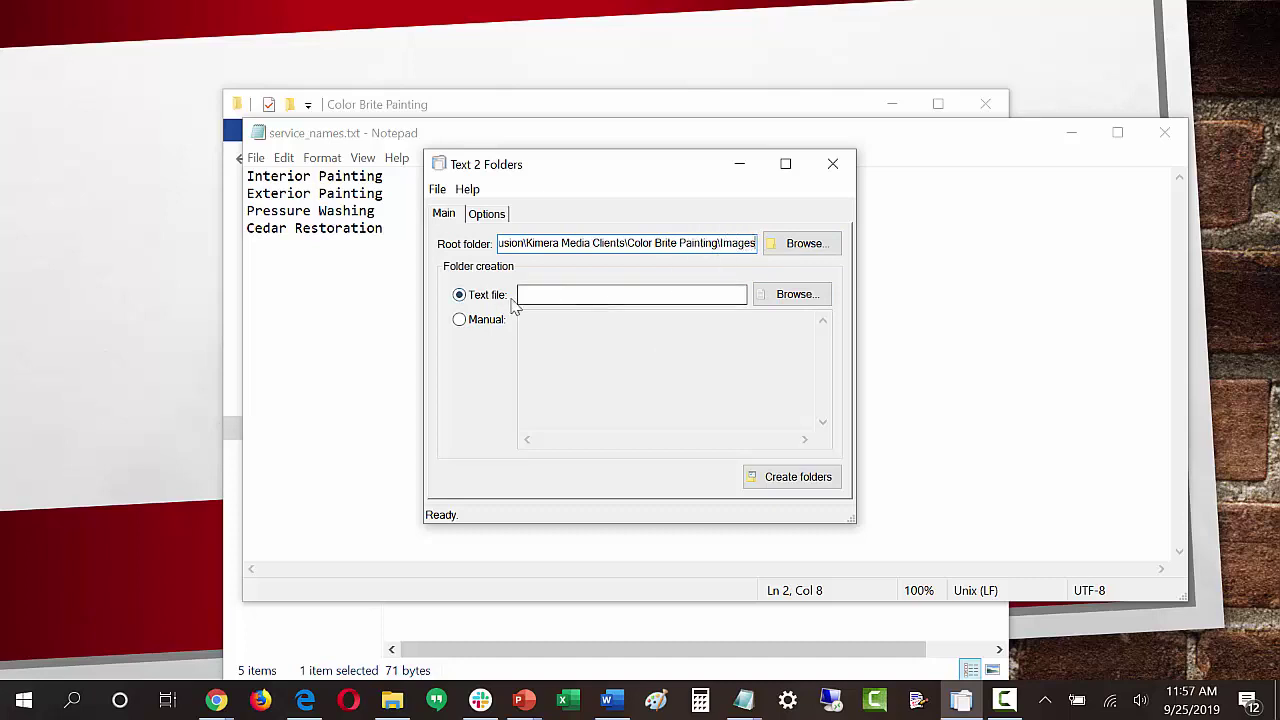
Load service_names.txt as the text file of names and create the service folders from it
{"action": "left_click", "coordinate": [770, 294]}
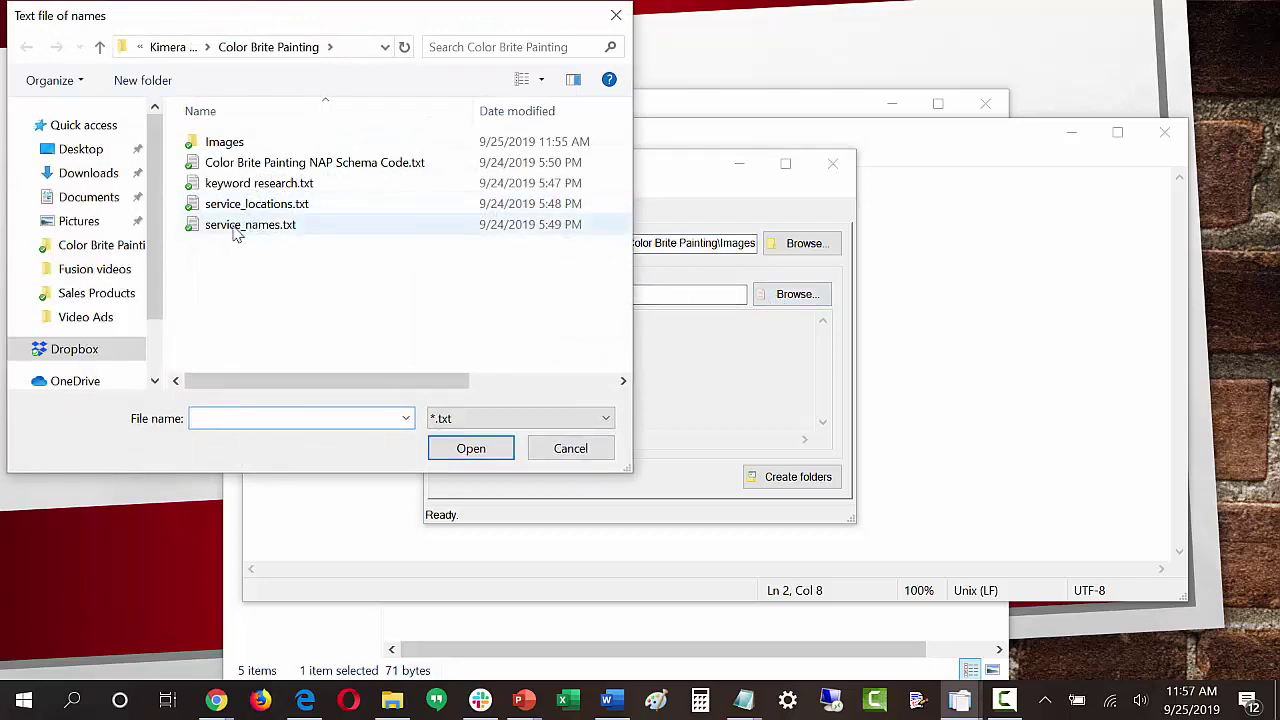
{"action": "left_click", "coordinate": [252, 230]}
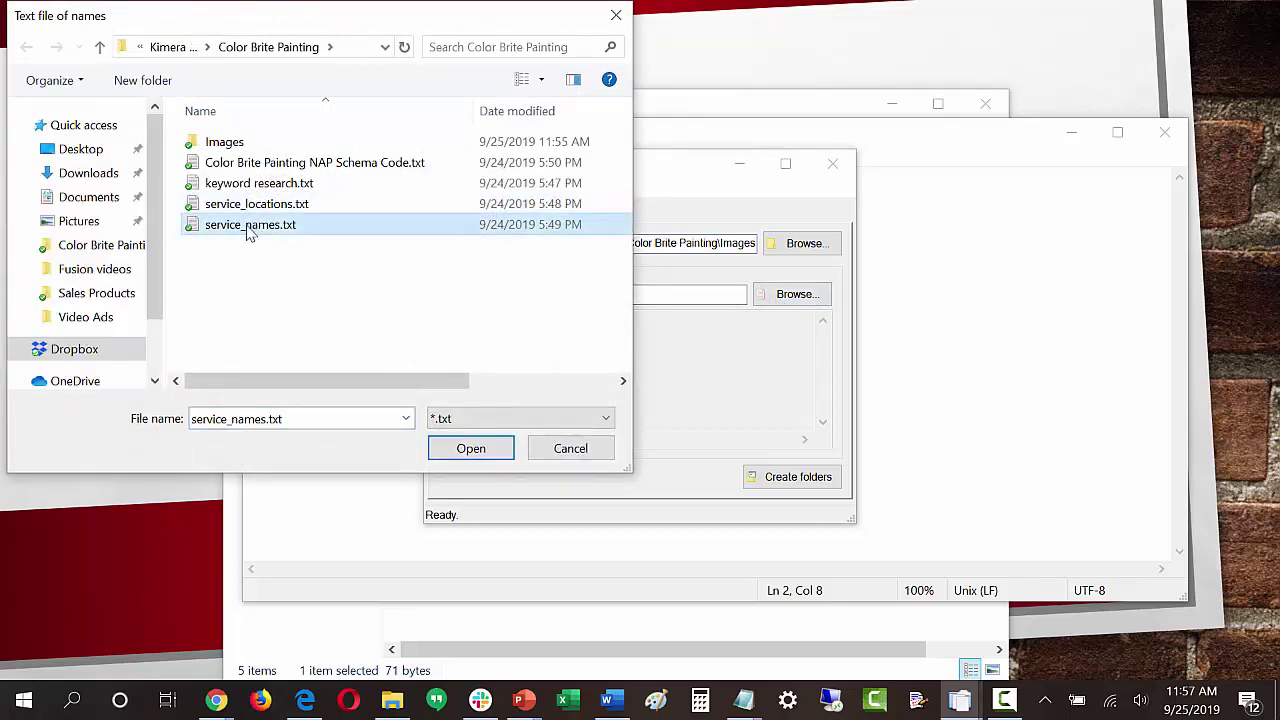
{"action": "left_click", "coordinate": [464, 450]}
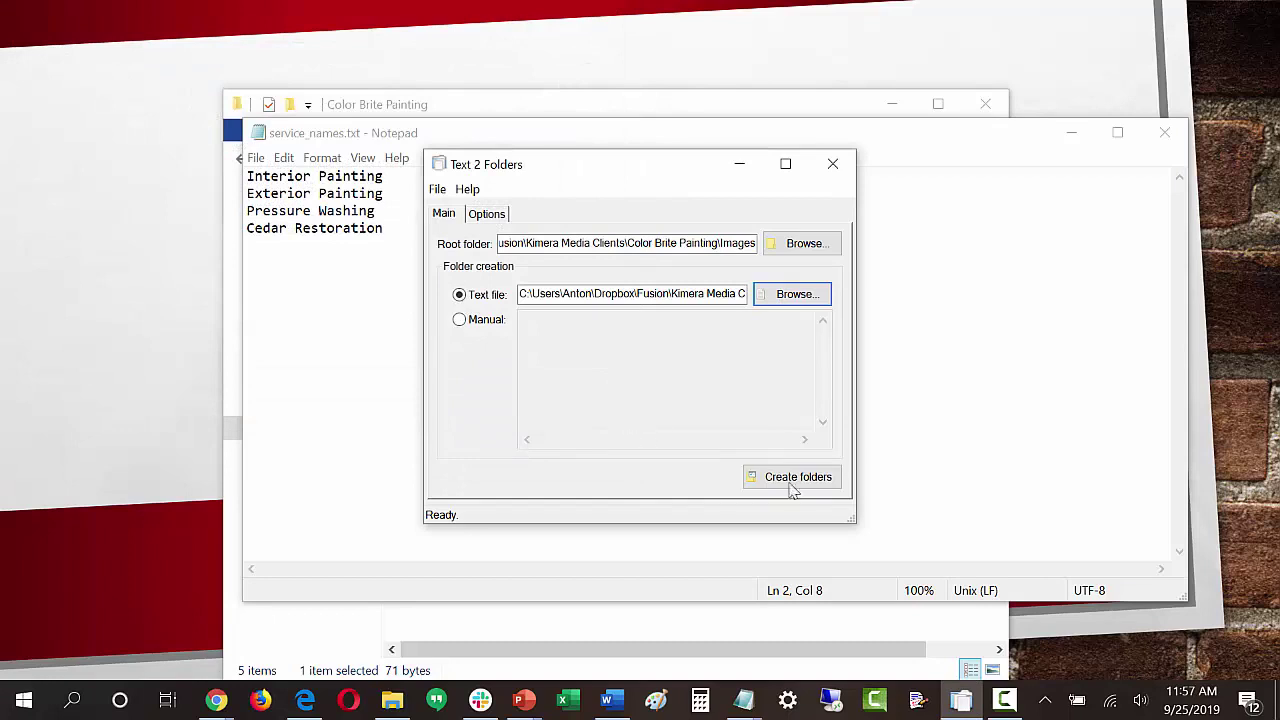
{"action": "left_click", "coordinate": [798, 477]}
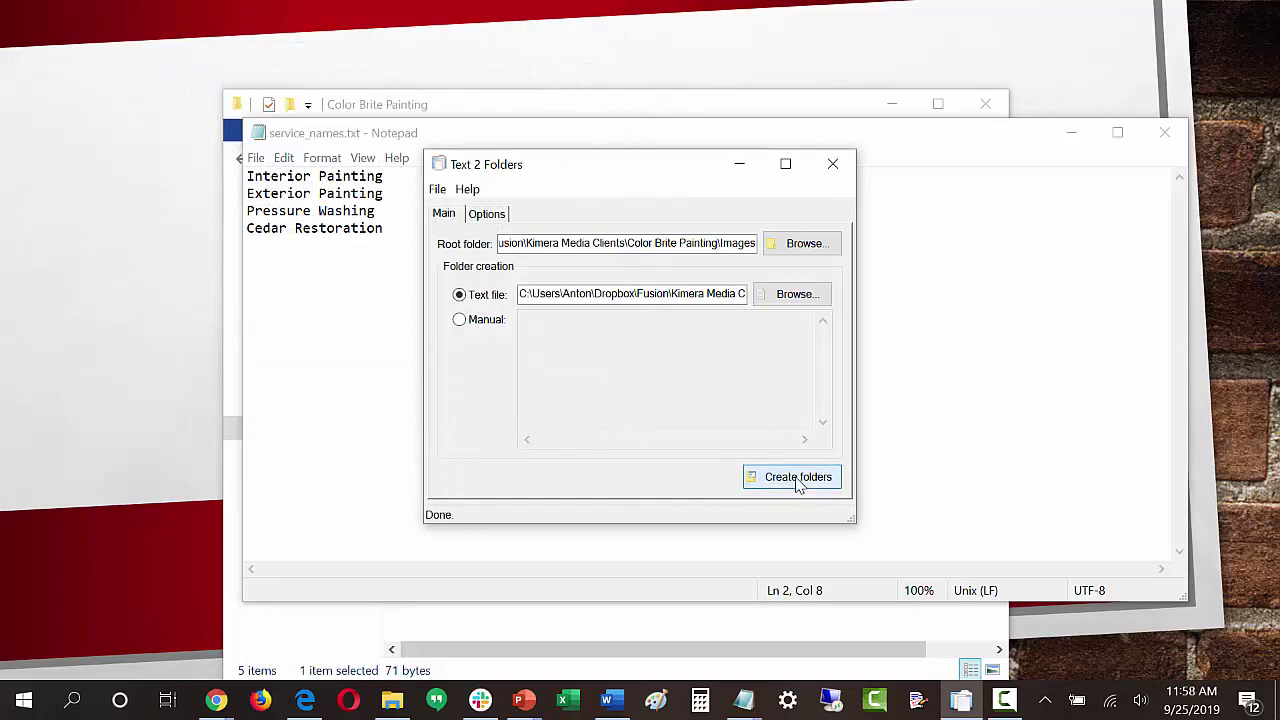
Close Text 2 Folders and service_names.txt, and open the Images folder to view the service subfolders
{"action": "left_click", "coordinate": [834, 168]}
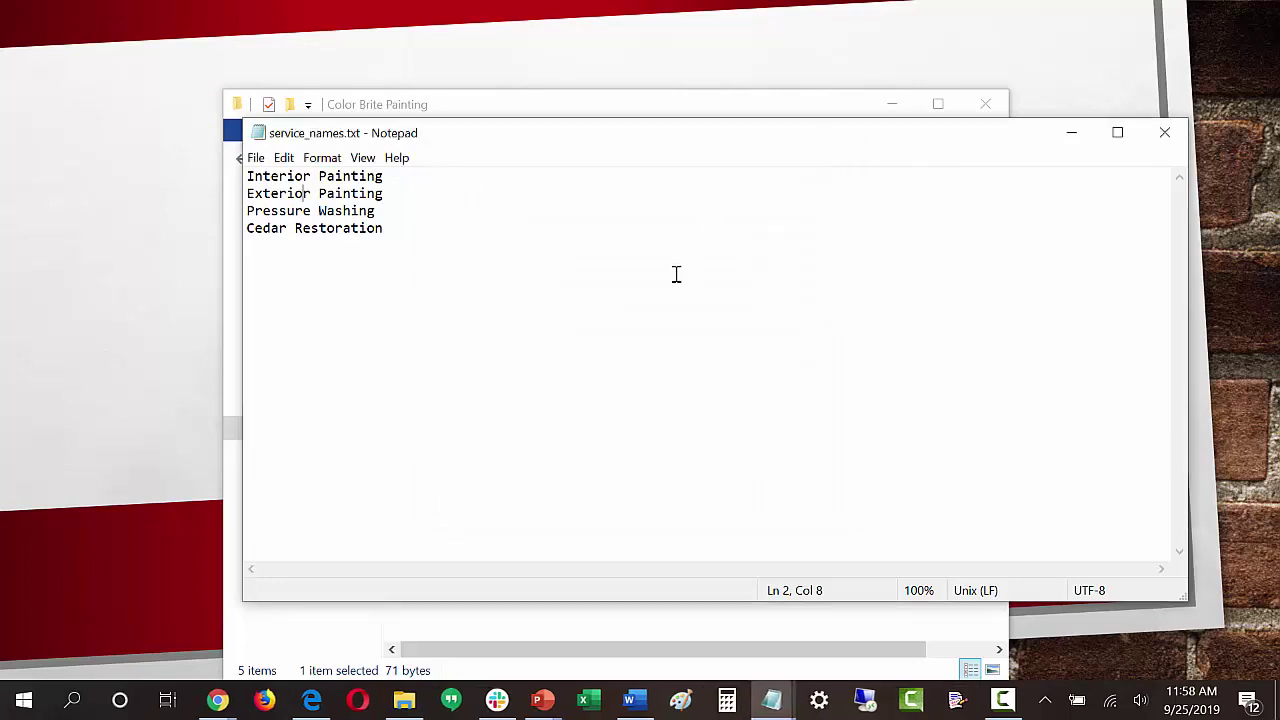
{"action": "left_click", "coordinate": [1162, 133]}
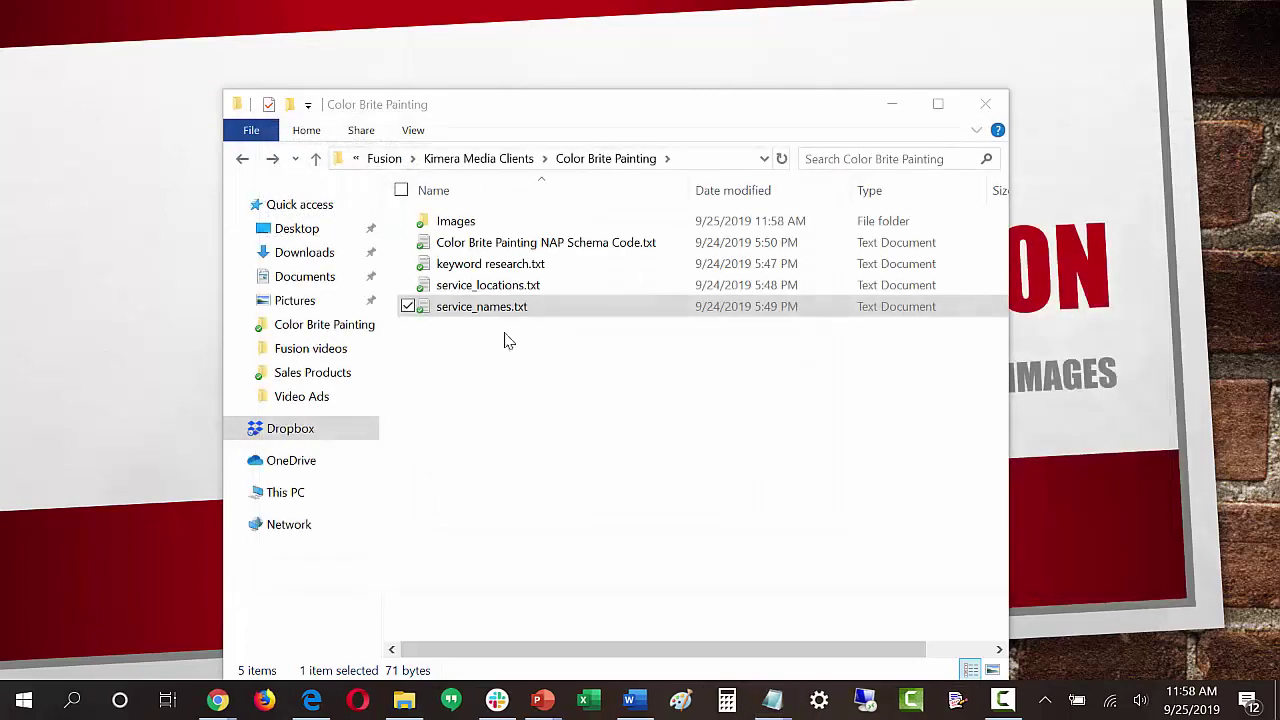
{"action": "double_click", "coordinate": [455, 222]}
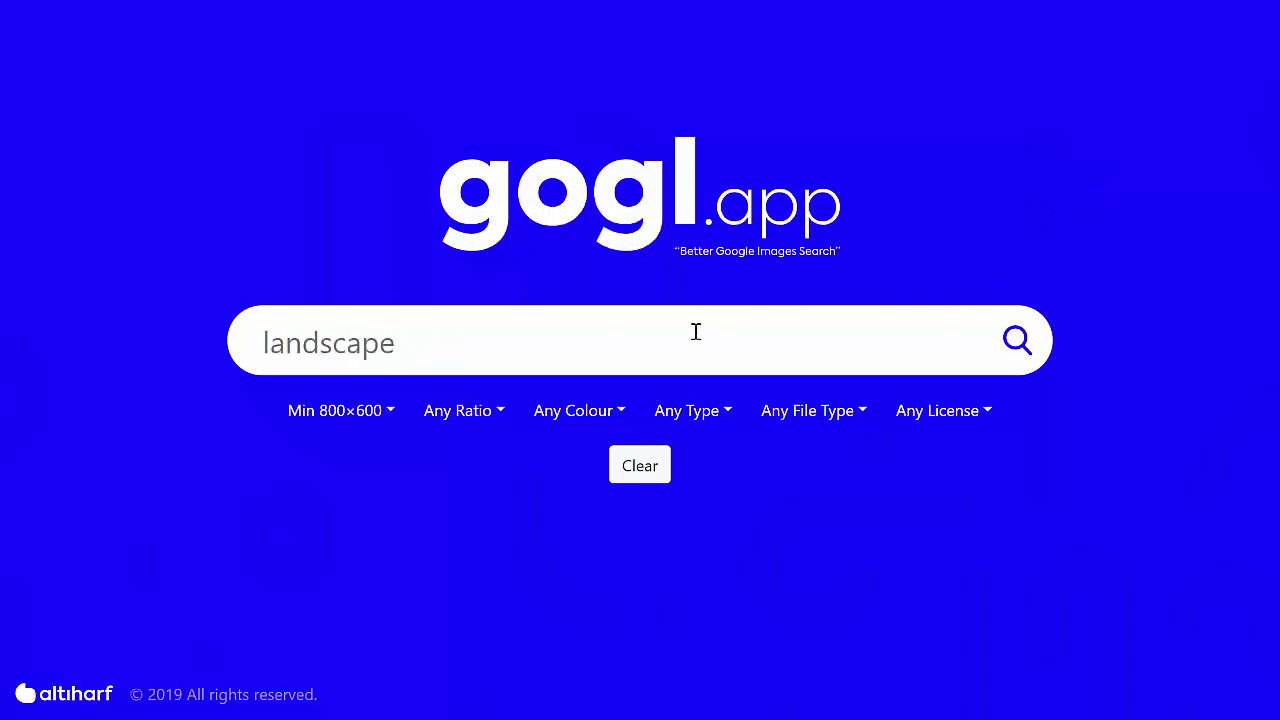
Switch to the gogl.app image search, set the minimum image size to 800×600, and activate the search box
{"action": "left_click", "coordinate": [372, 418]}
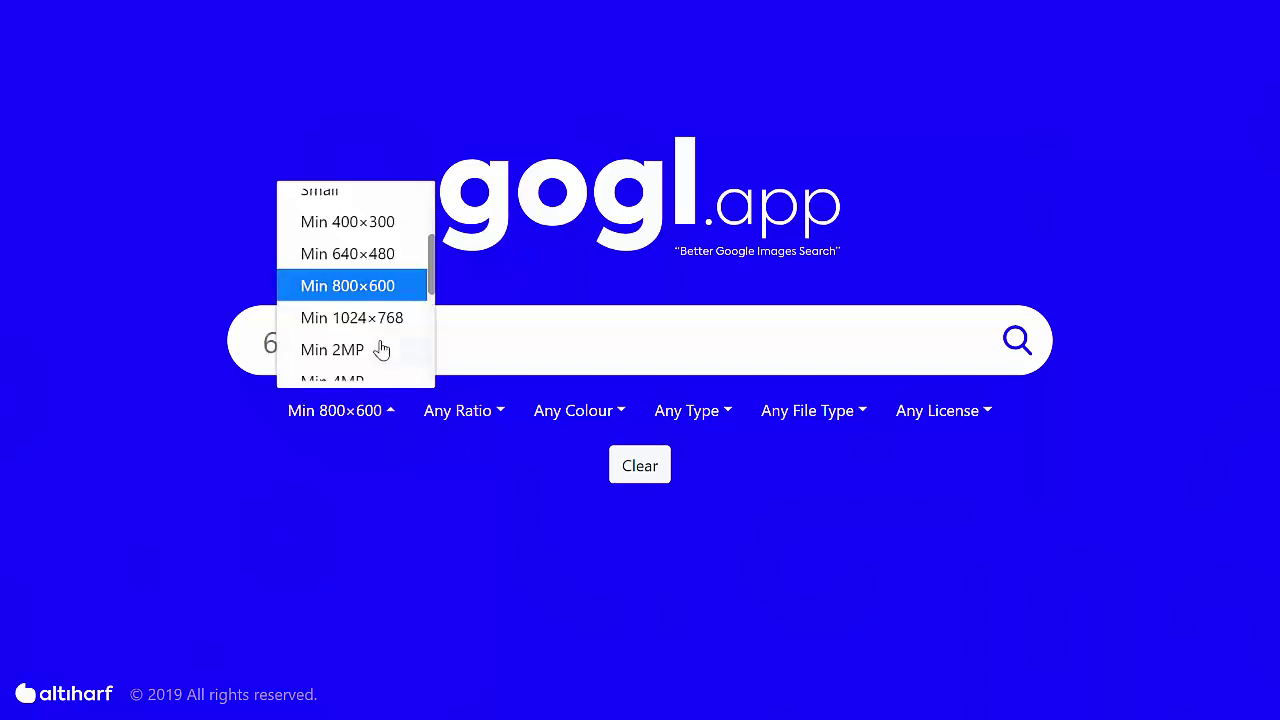
{"action": "left_click", "coordinate": [372, 288]}
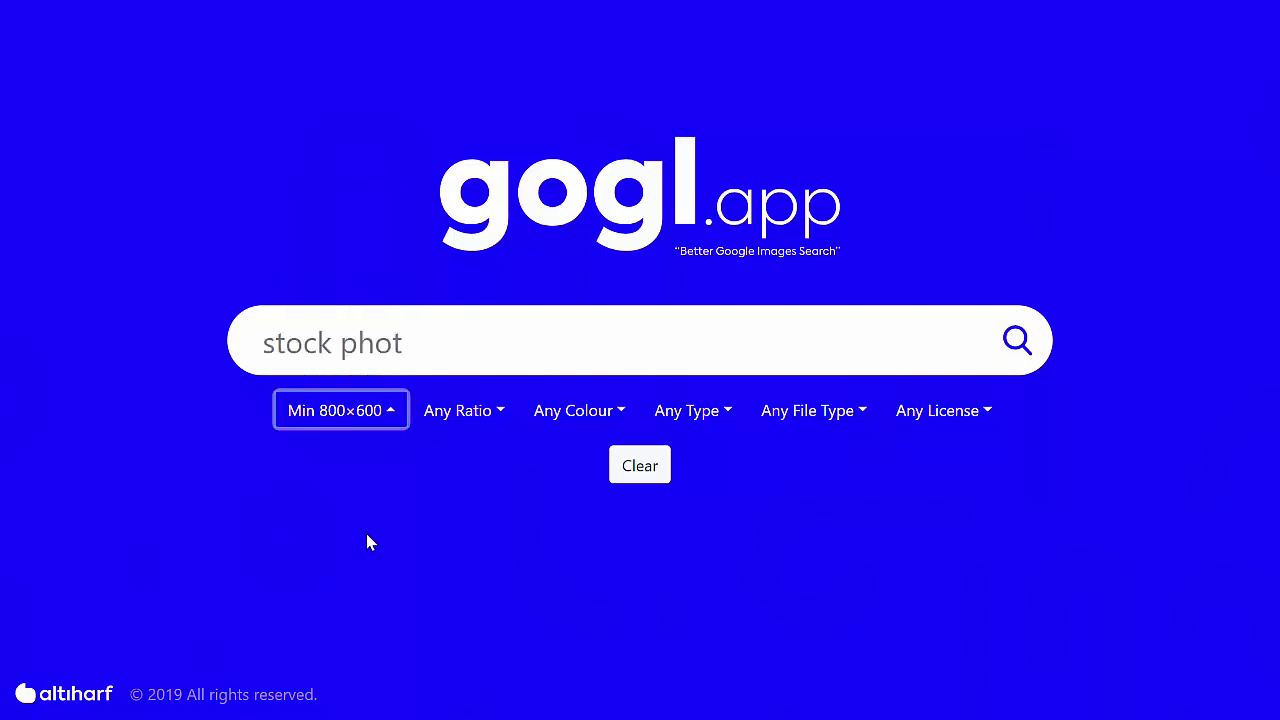
{"action": "left_click", "coordinate": [417, 349]}
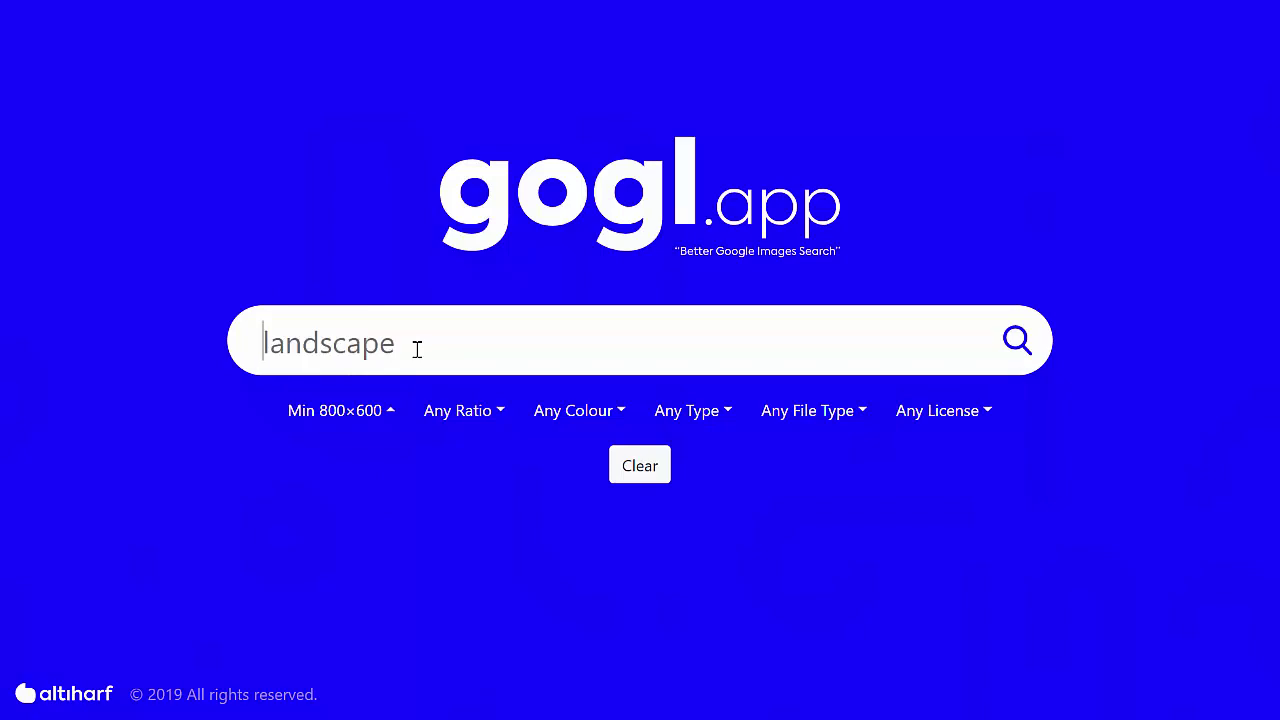
Copy the name of the Cedar Restoration folder in Images and return to the gogl.app search page
{"action": "key", "text": "alt+Tab"}
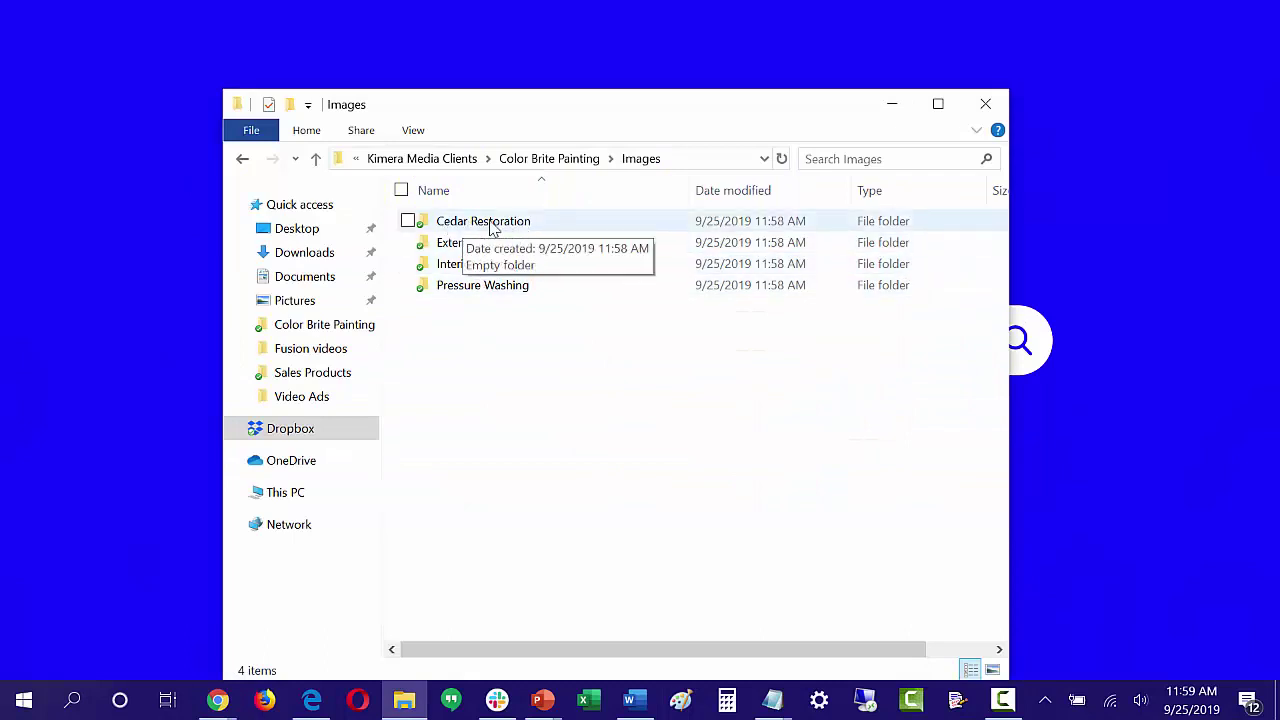
{"action": "left_click", "coordinate": [500, 224]}
{"action": "left_click", "coordinate": [507, 226]}
{"action": "key", "text": "ctrl+c"}
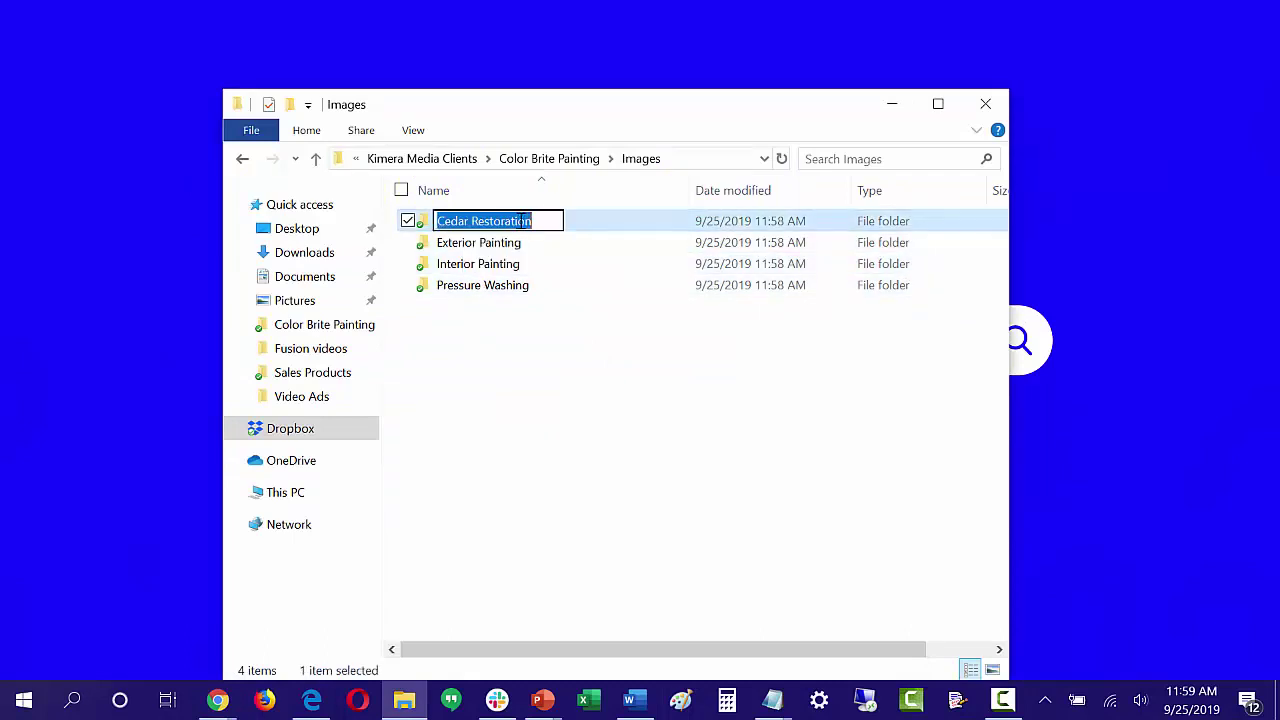
{"action": "left_click", "coordinate": [883, 103]}
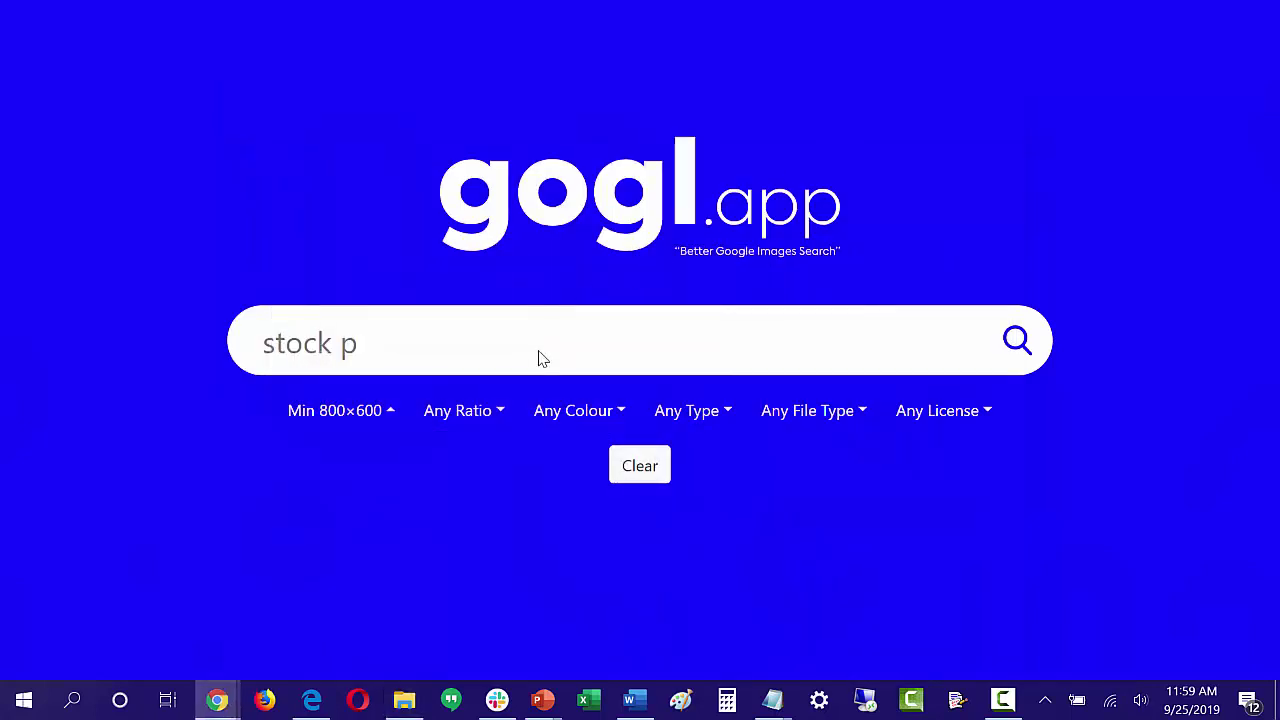
Run a gogl.app image search for Cedar Restoration
{"action": "key", "text": "ctrl+v"}
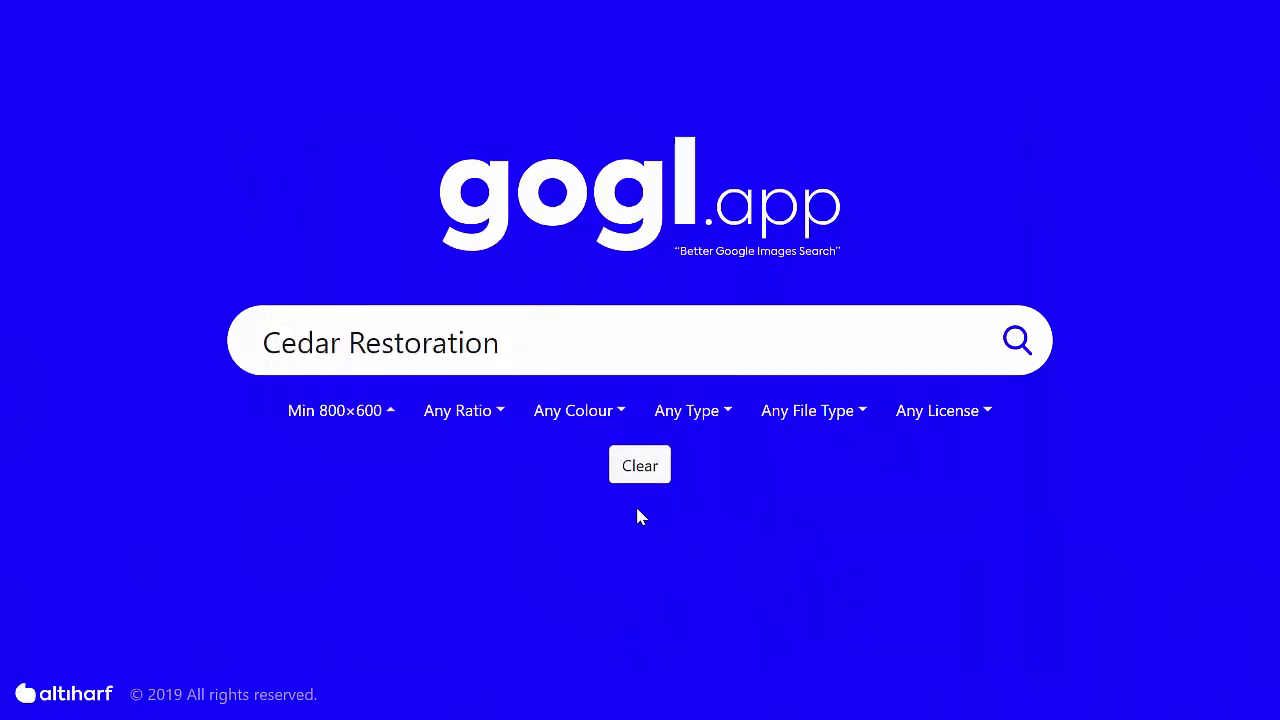
{"action": "left_click", "coordinate": [1016, 340]}
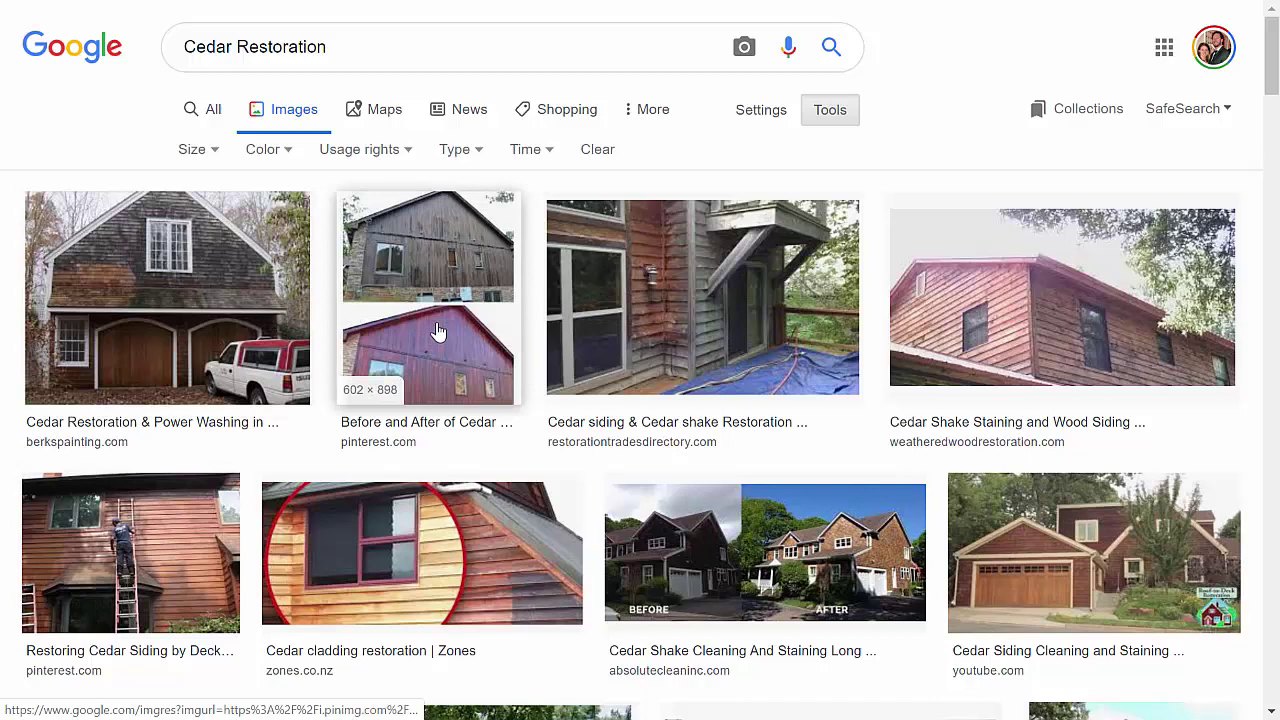
Open service_locations.txt from the Color Brite Painting folder and review its list of locations
{"action": "key", "text": "alt+Tab"}
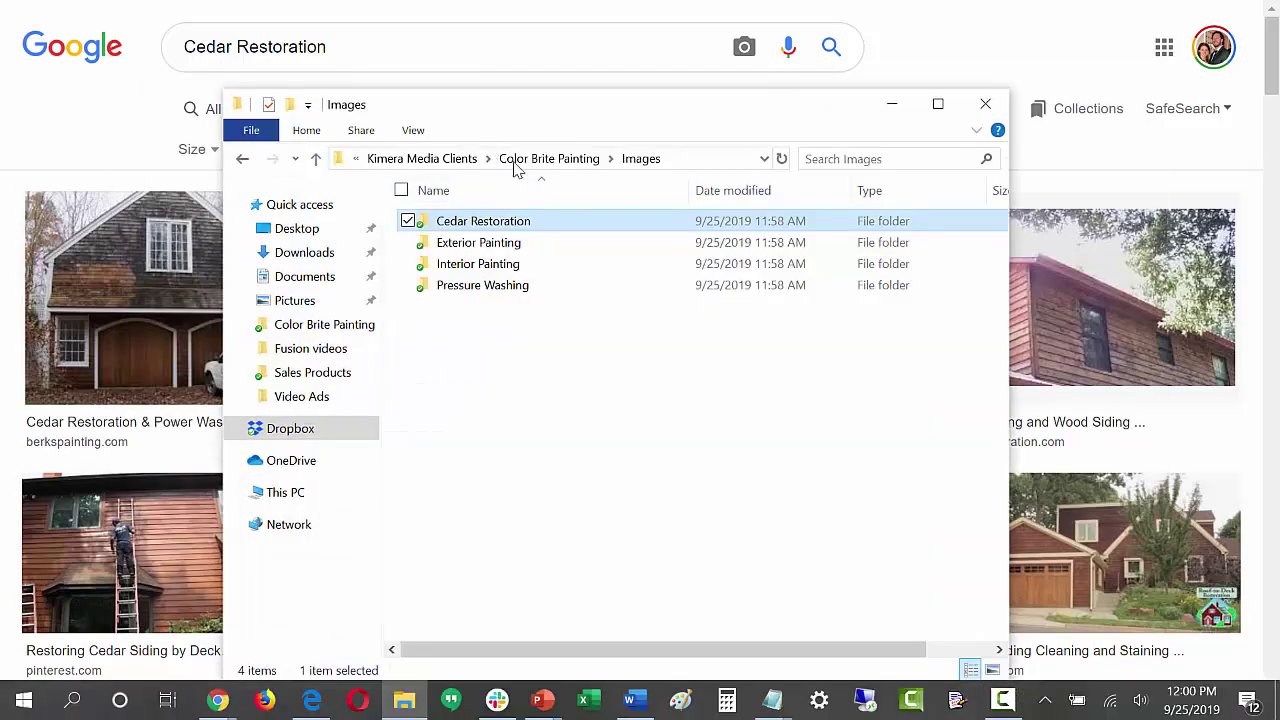
{"action": "left_click", "coordinate": [540, 159]}
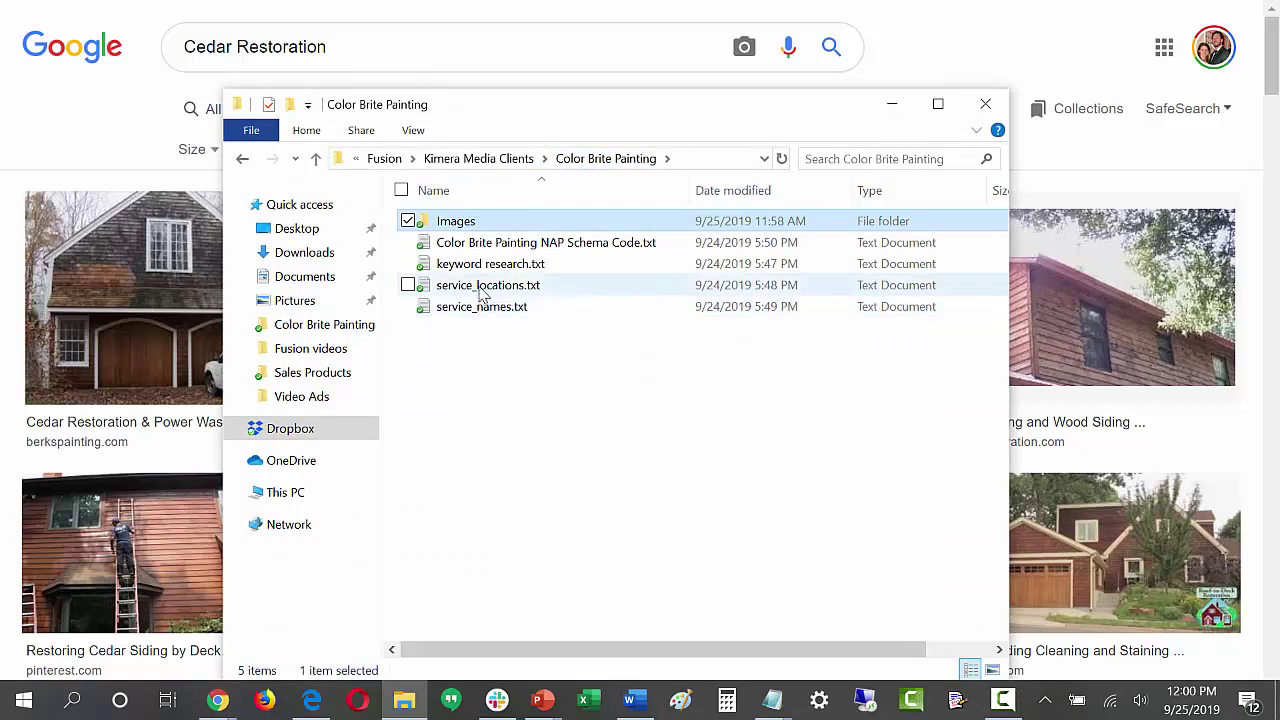
{"action": "left_click", "coordinate": [483, 290]}
{"action": "double_click", "coordinate": [483, 290]}
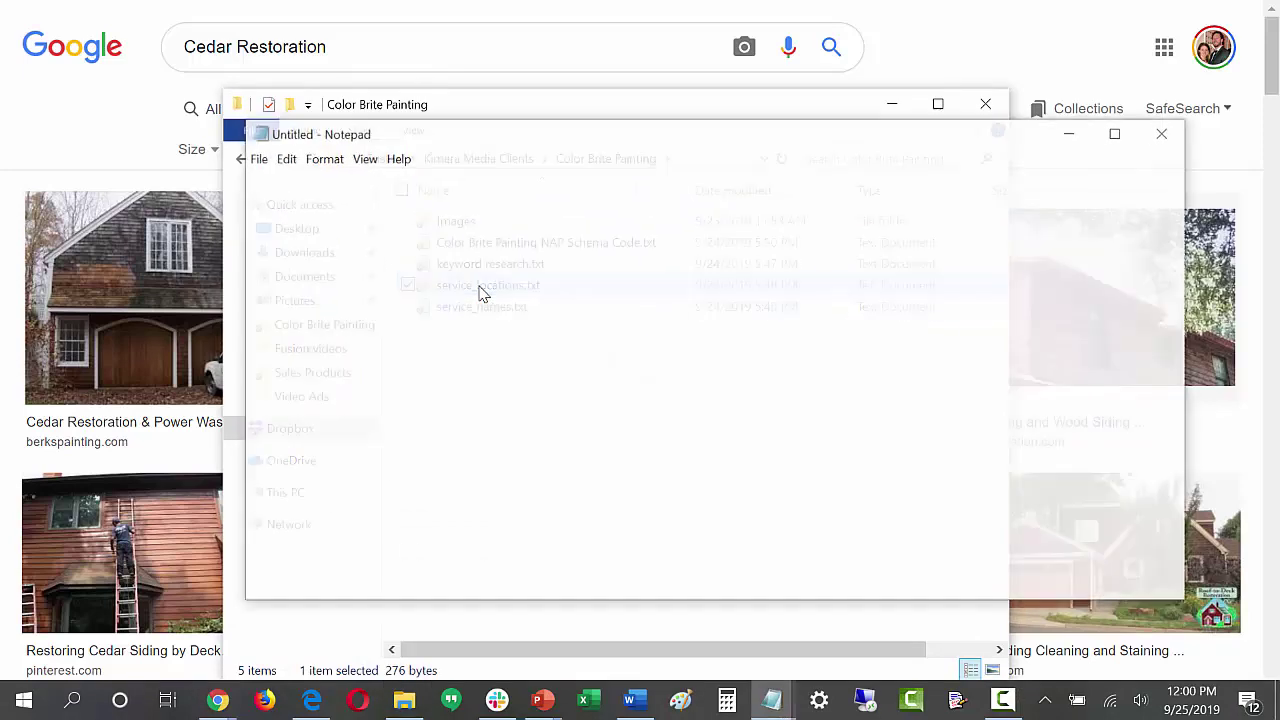
{"action": "scroll", "coordinate": [420, 380], "scroll_direction": "down", "scroll_amount": 1}
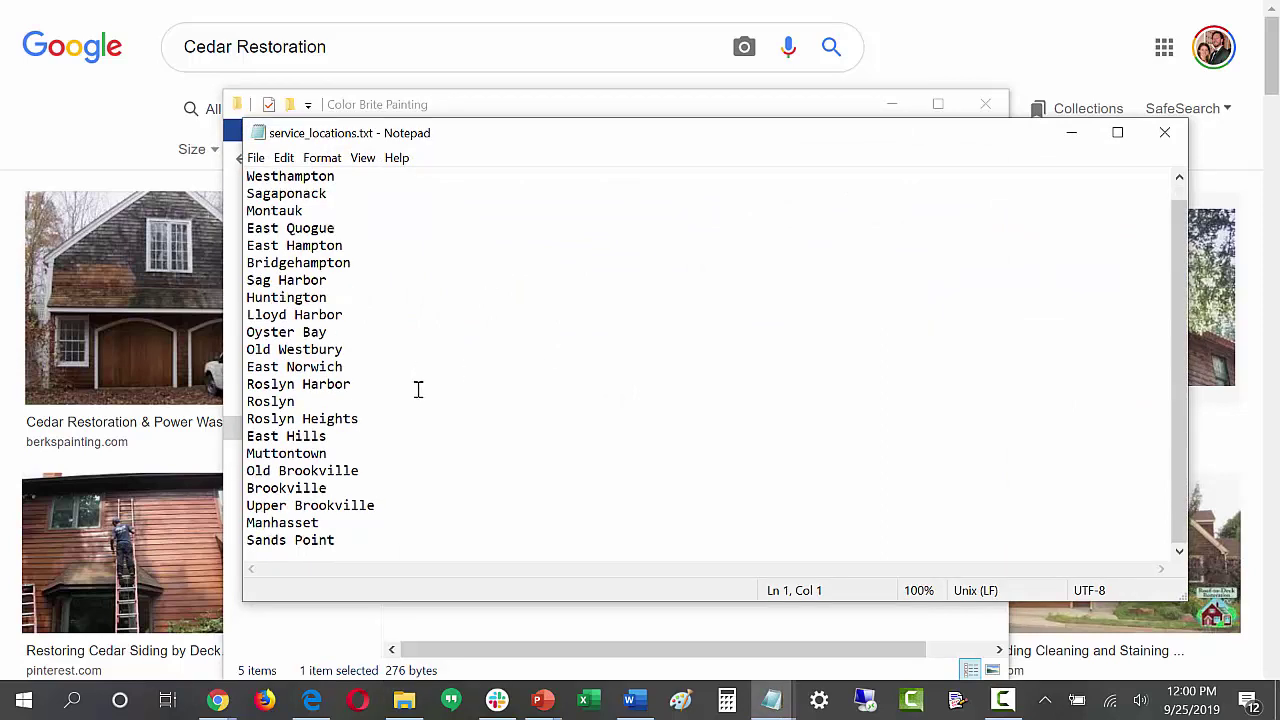
{"action": "left_click", "coordinate": [349, 548]}
{"action": "scroll", "coordinate": [406, 445], "scroll_direction": "up", "scroll_amount": 1}
{"action": "scroll", "coordinate": [406, 445], "scroll_direction": "down", "scroll_amount": 1}
Open service_names.txt from the Color Brite Painting folder, review the listed services, and close the file
{"action": "left_click", "coordinate": [588, 108]}
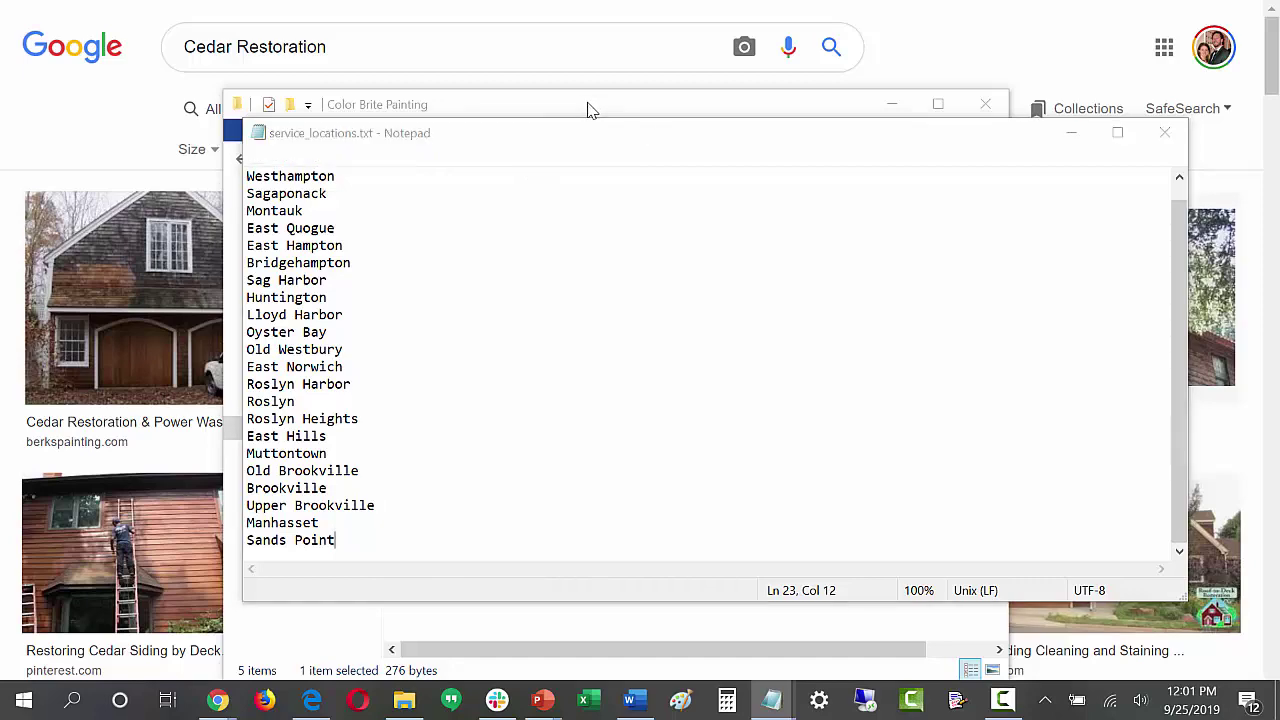
{"action": "left_click", "coordinate": [481, 310]}
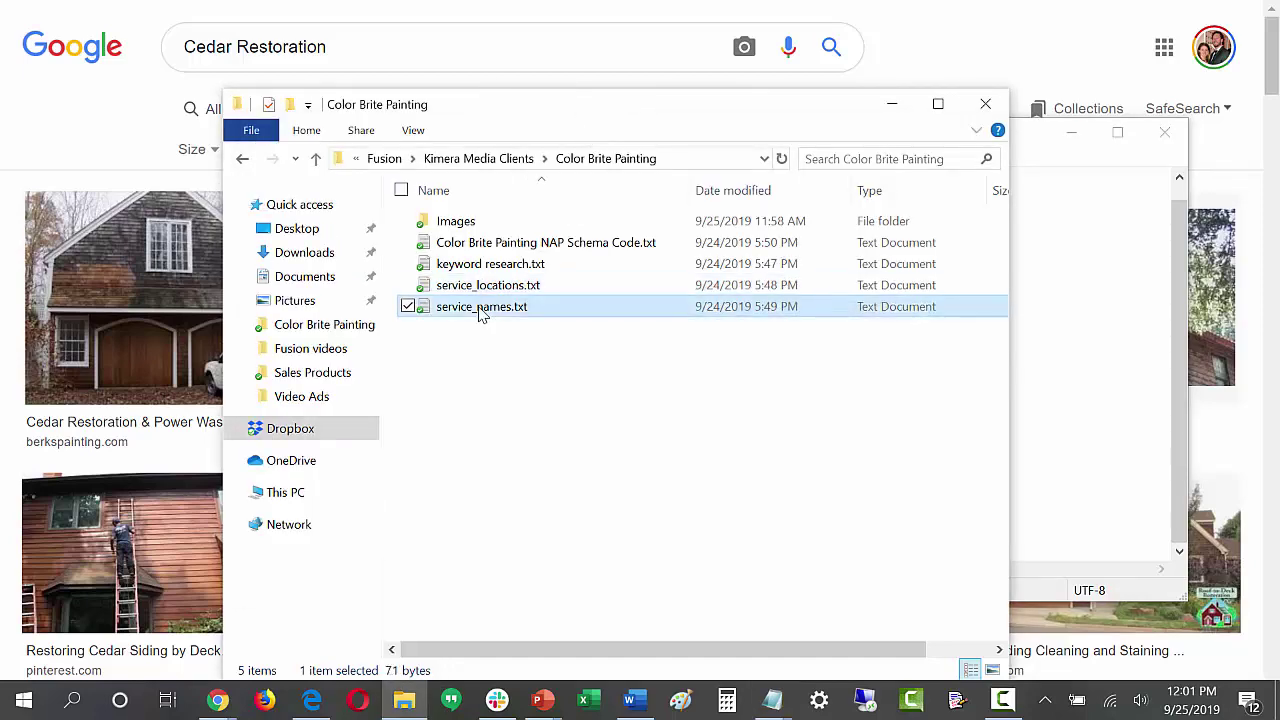
{"action": "double_click", "coordinate": [481, 310]}
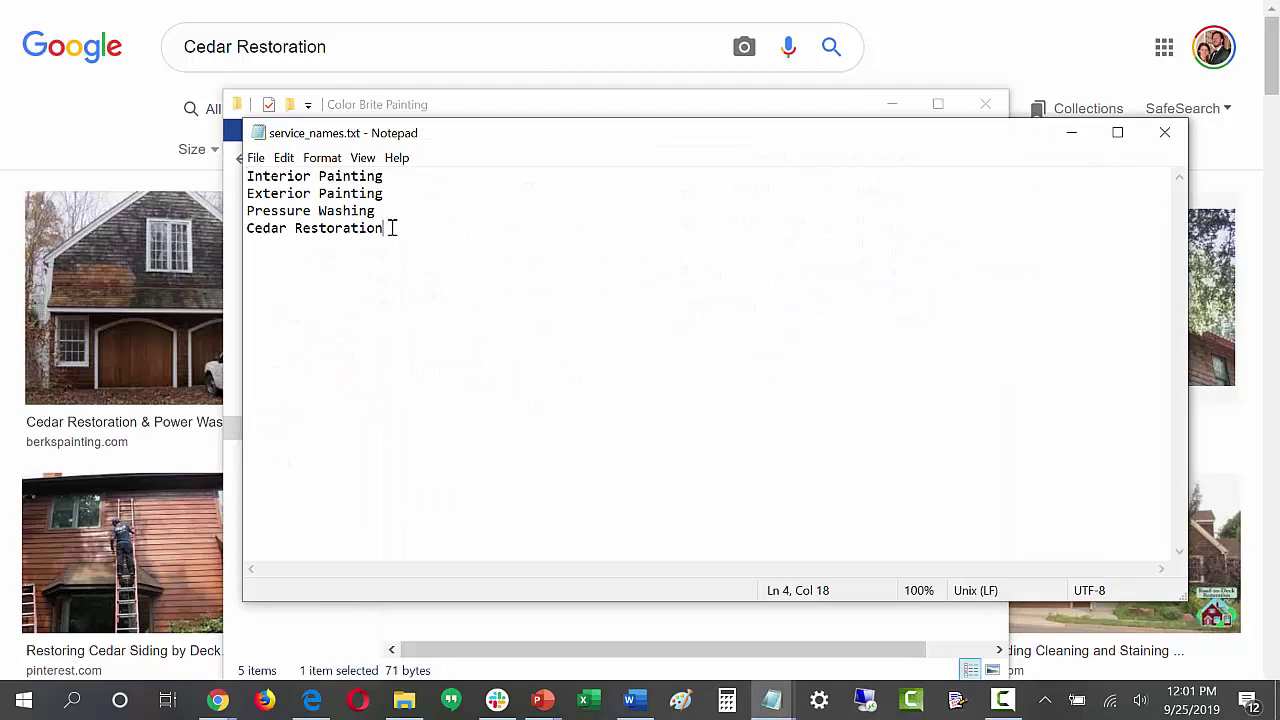
{"action": "left_click_drag", "start_coordinate": [392, 228], "coordinate": [246, 176]}
{"action": "left_click", "coordinate": [343, 211]}
{"action": "left_click", "coordinate": [1163, 133]}
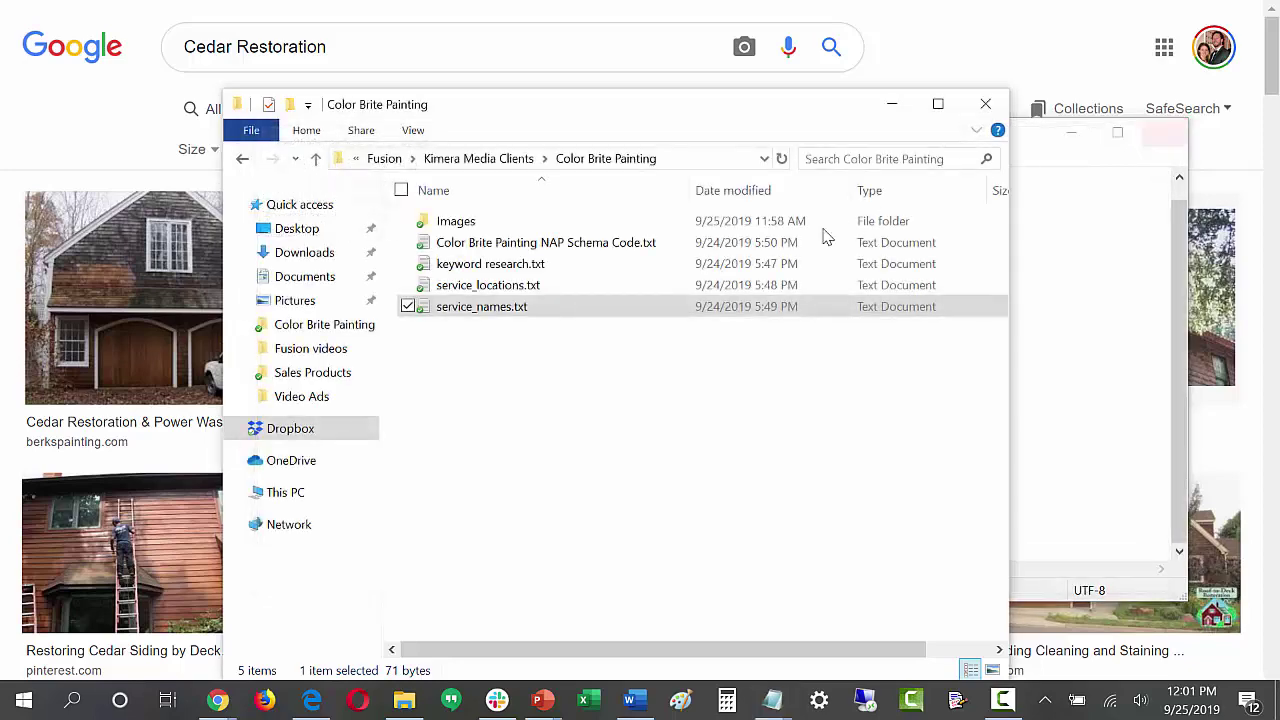
View service_locations.txt again, then minimize the text files and the folder window to return to the image results
{"action": "double_click", "coordinate": [505, 287]}
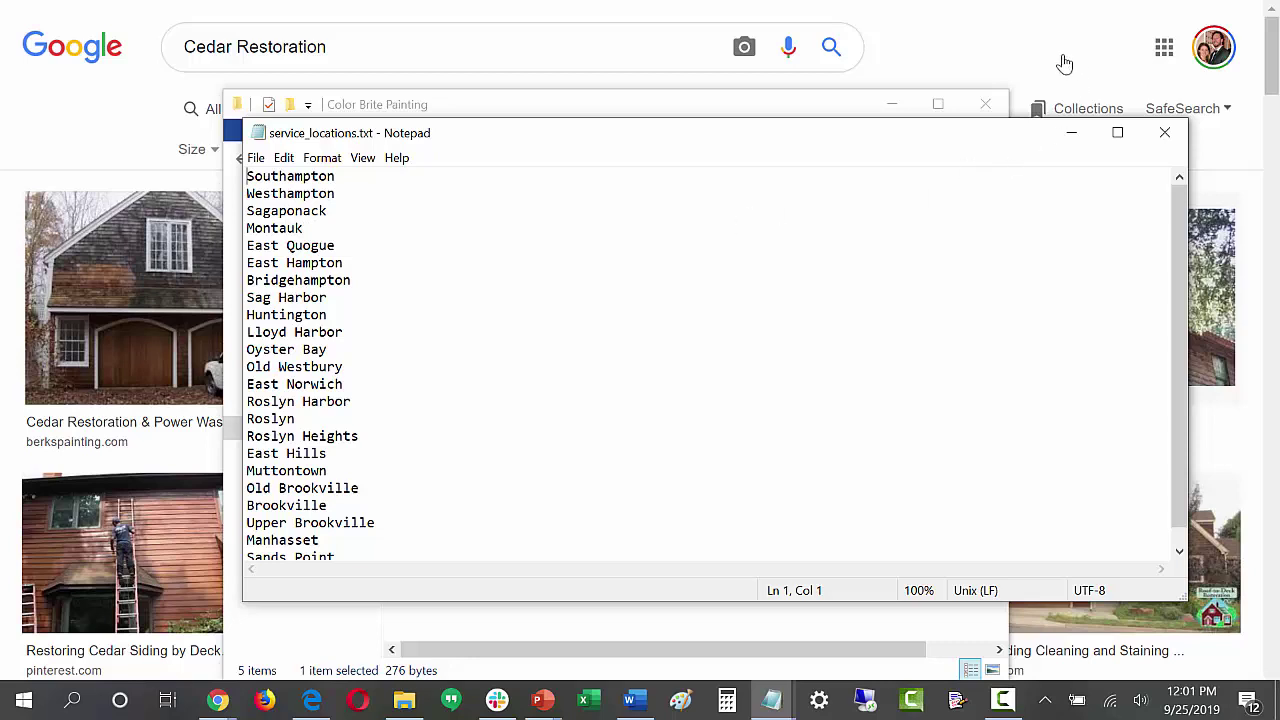
{"action": "left_click", "coordinate": [1073, 135]}
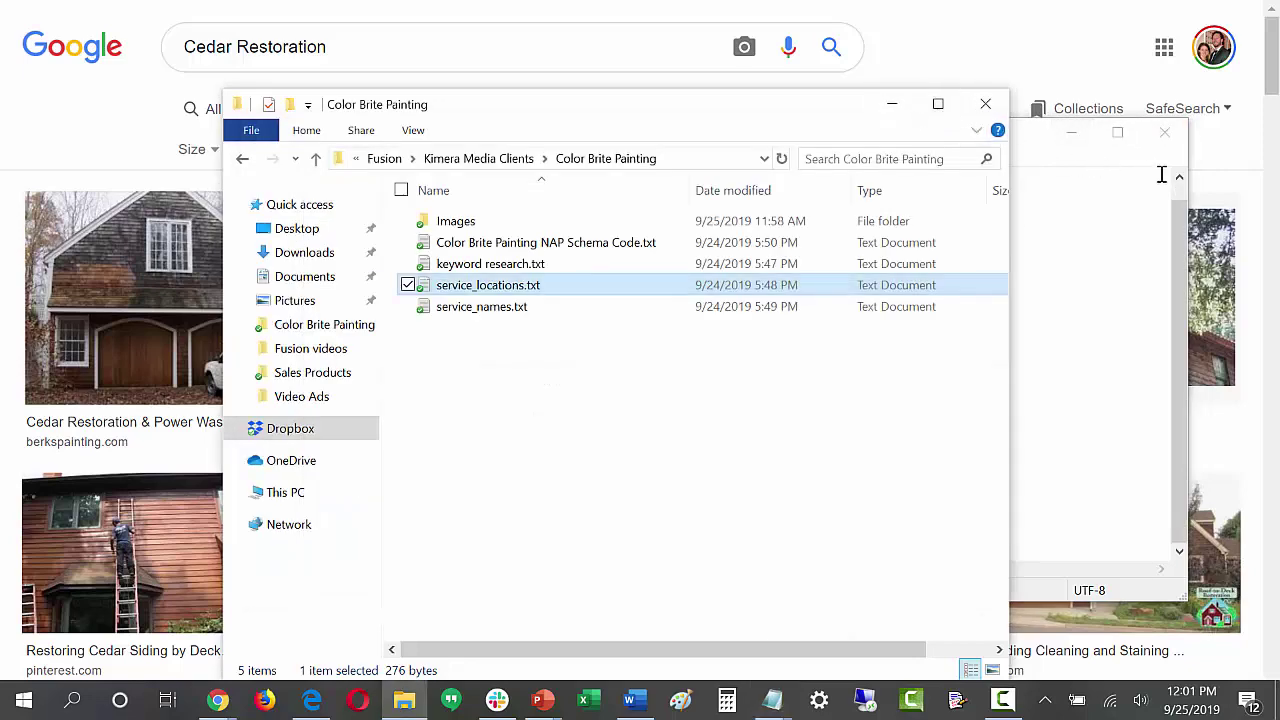
{"action": "left_click", "coordinate": [1060, 140]}
{"action": "left_click", "coordinate": [1068, 136]}
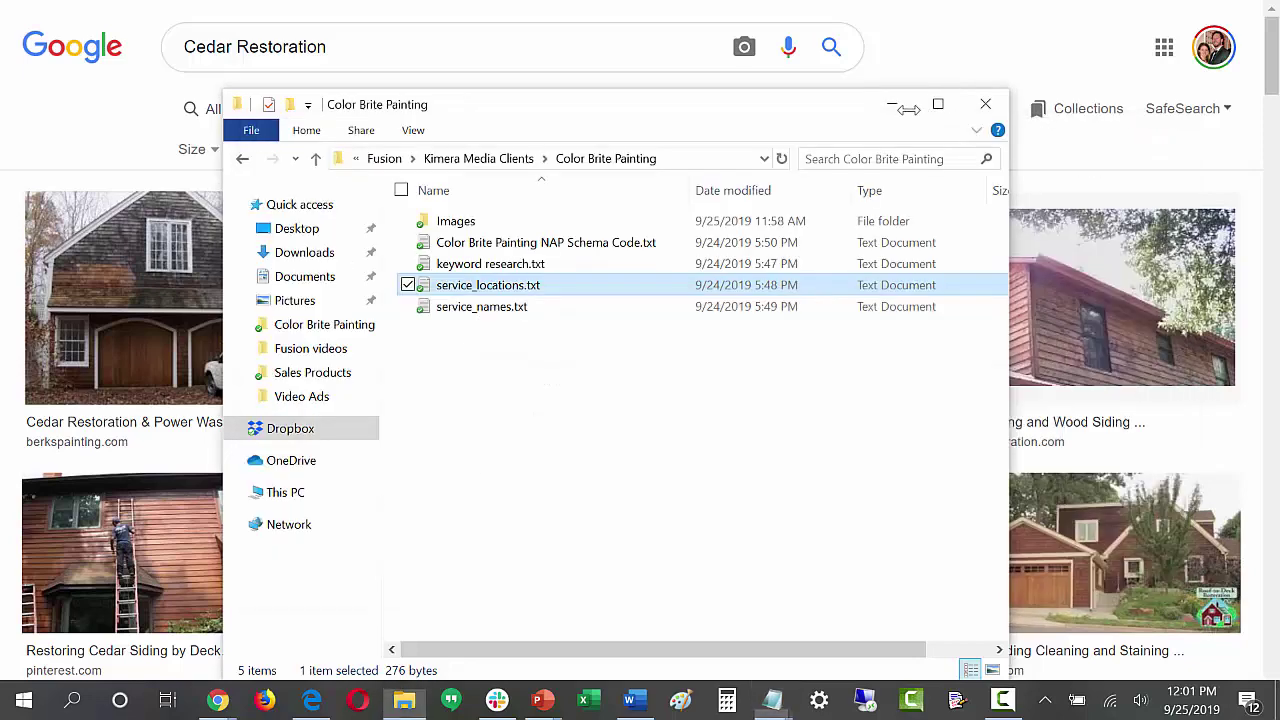
{"action": "left_click", "coordinate": [892, 106]}
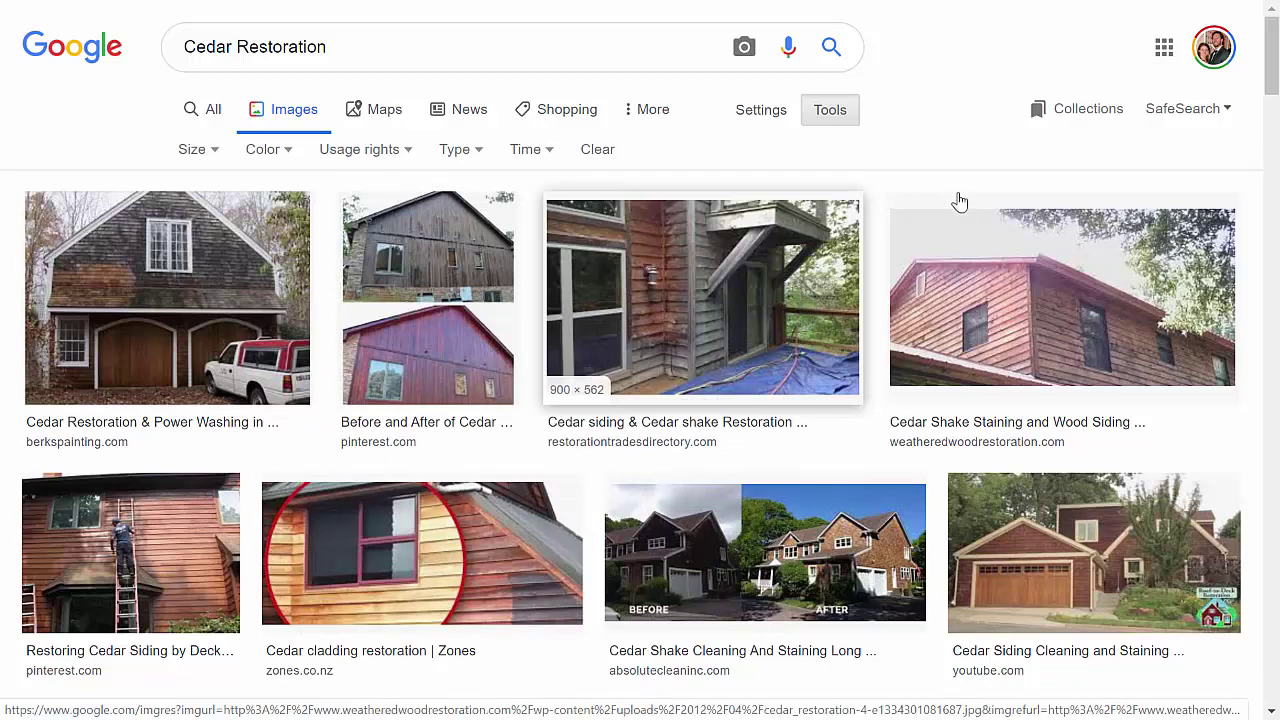
Exit full-screen view and download all images from the Cedar Restoration results as a ZIP file
{"action": "mouse_move", "coordinate": [995, 8]}
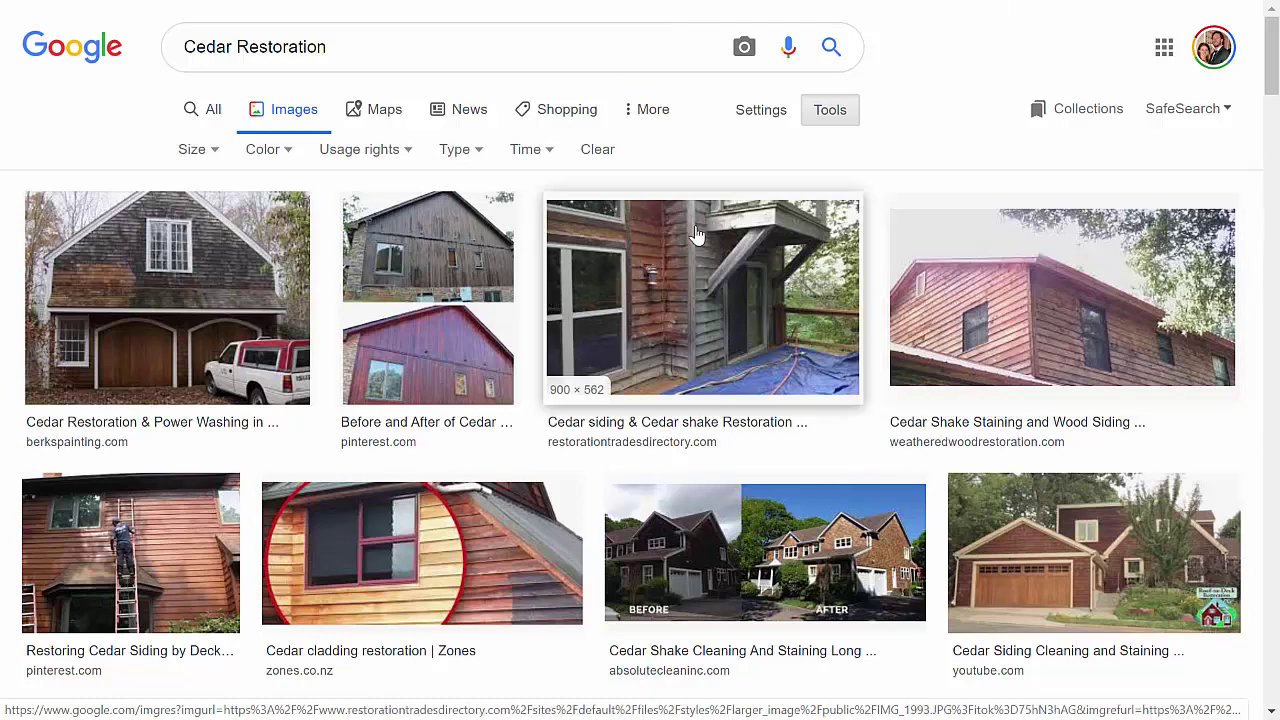
{"action": "key", "text": "F11"}
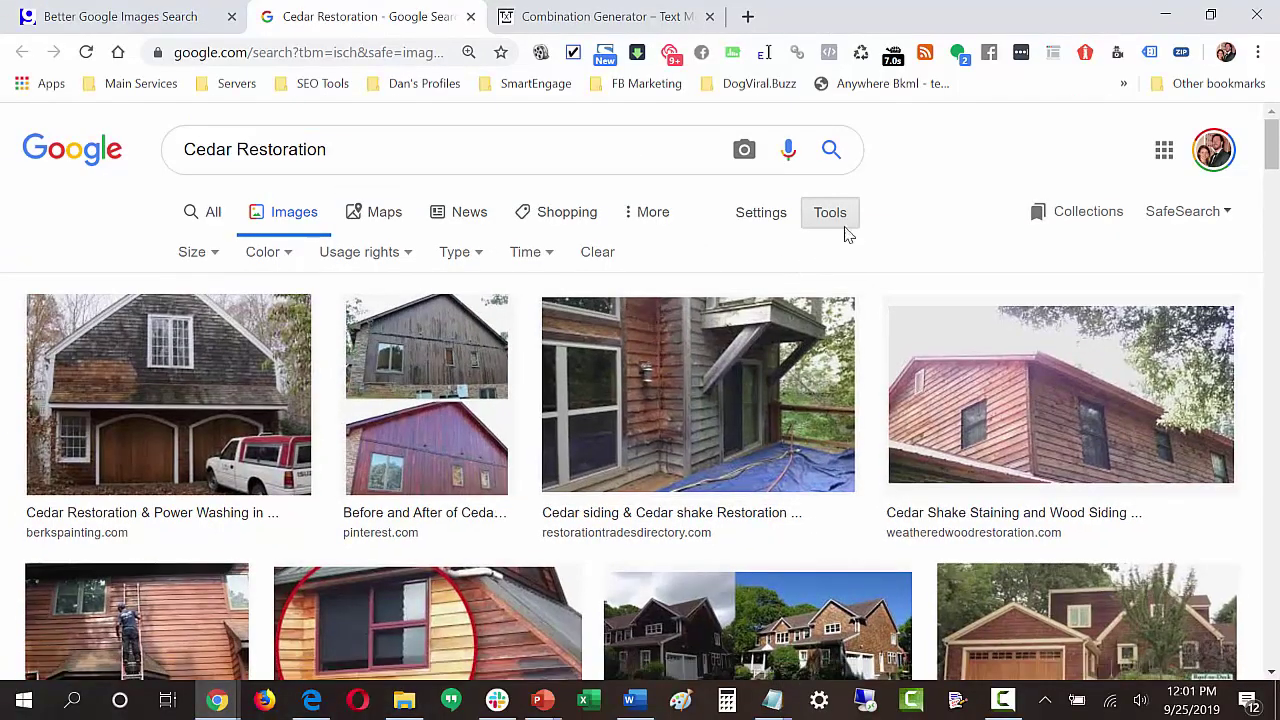
{"action": "left_click", "coordinate": [1181, 52]}
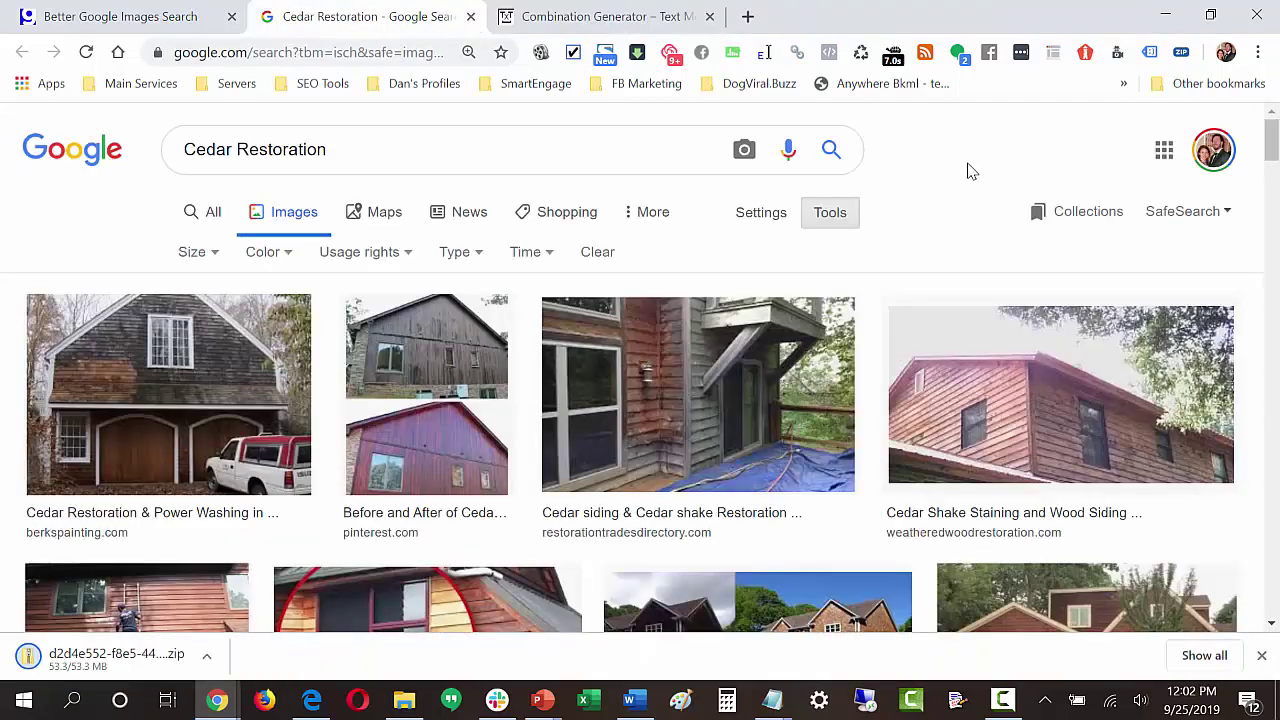
Look through the Cedar Restoration image results and open the downloaded ZIP file
{"action": "scroll", "coordinate": [515, 445], "scroll_direction": "down", "scroll_amount": 4}
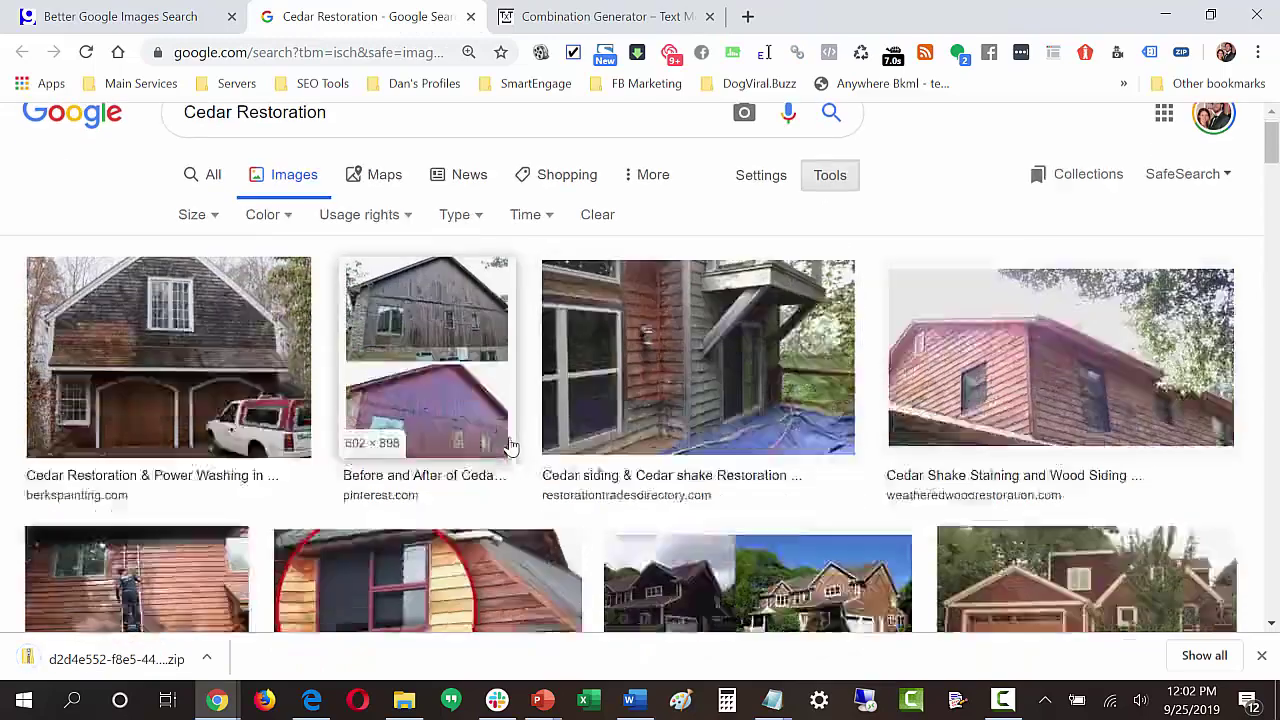
{"action": "scroll", "coordinate": [527, 447], "scroll_direction": "down", "scroll_amount": 3}
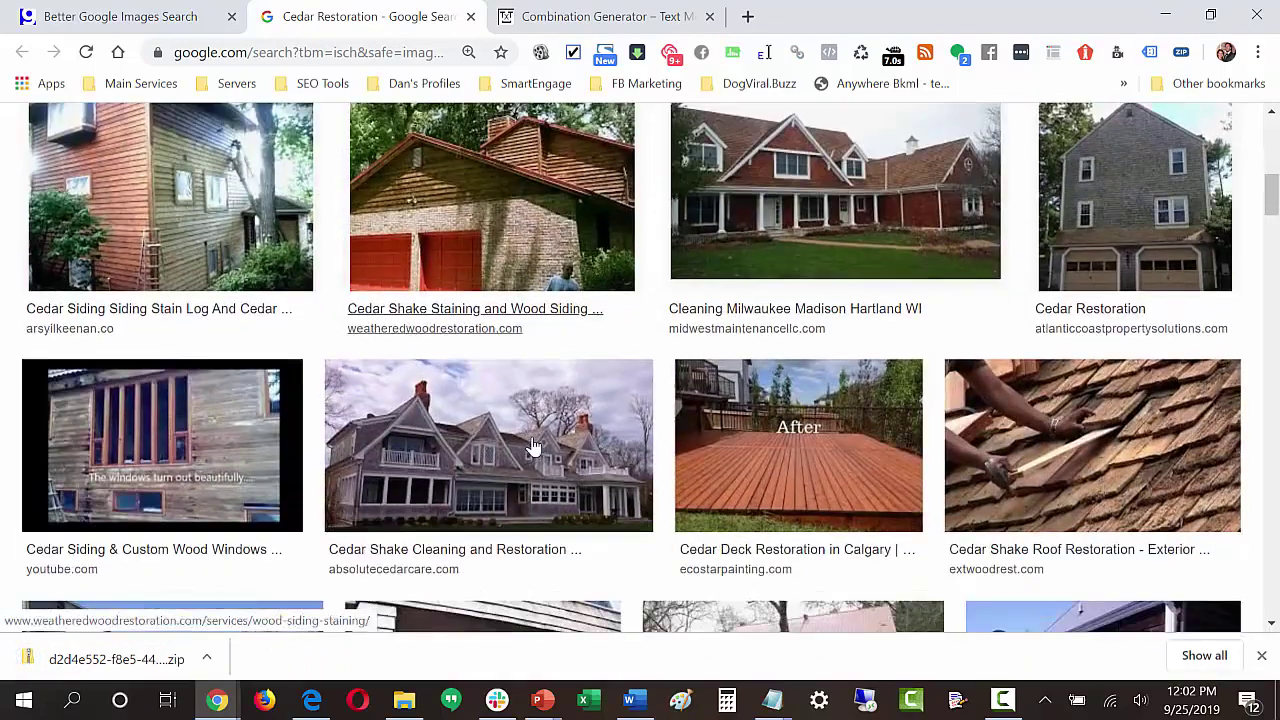
{"action": "scroll", "coordinate": [665, 443], "scroll_direction": "down", "scroll_amount": 8}
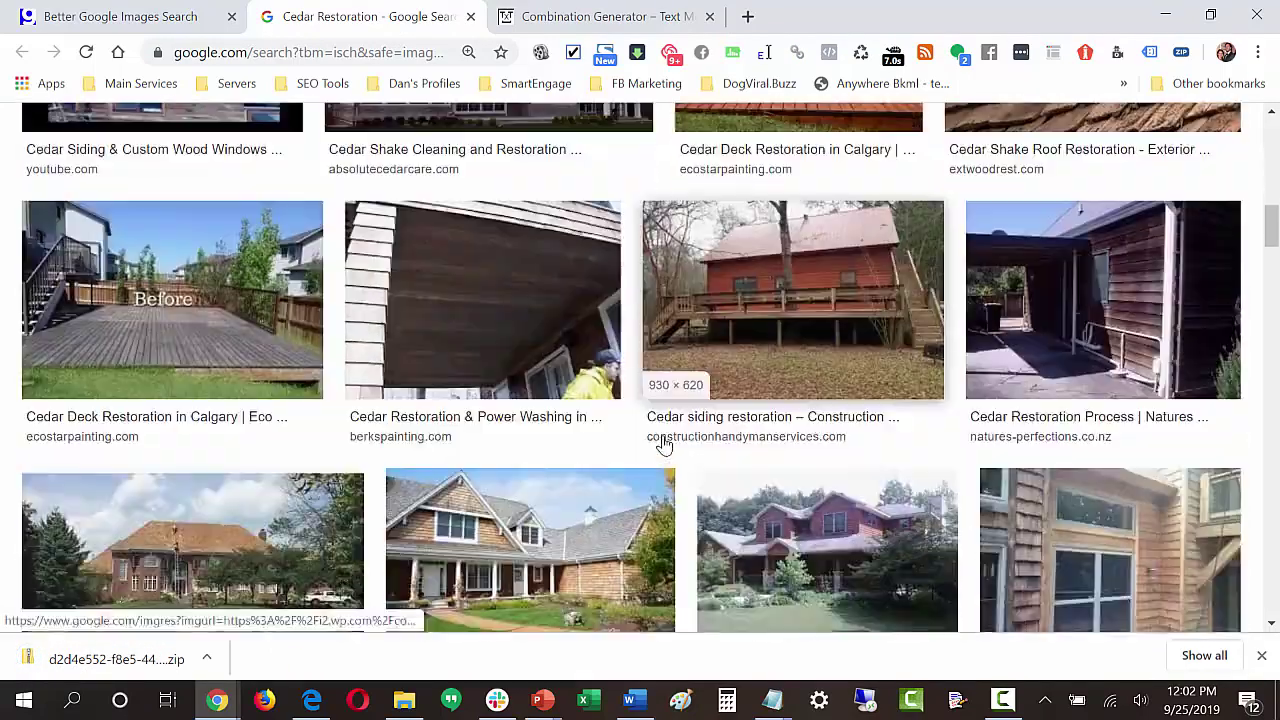
{"action": "scroll", "coordinate": [661, 447], "scroll_direction": "down", "scroll_amount": 1}
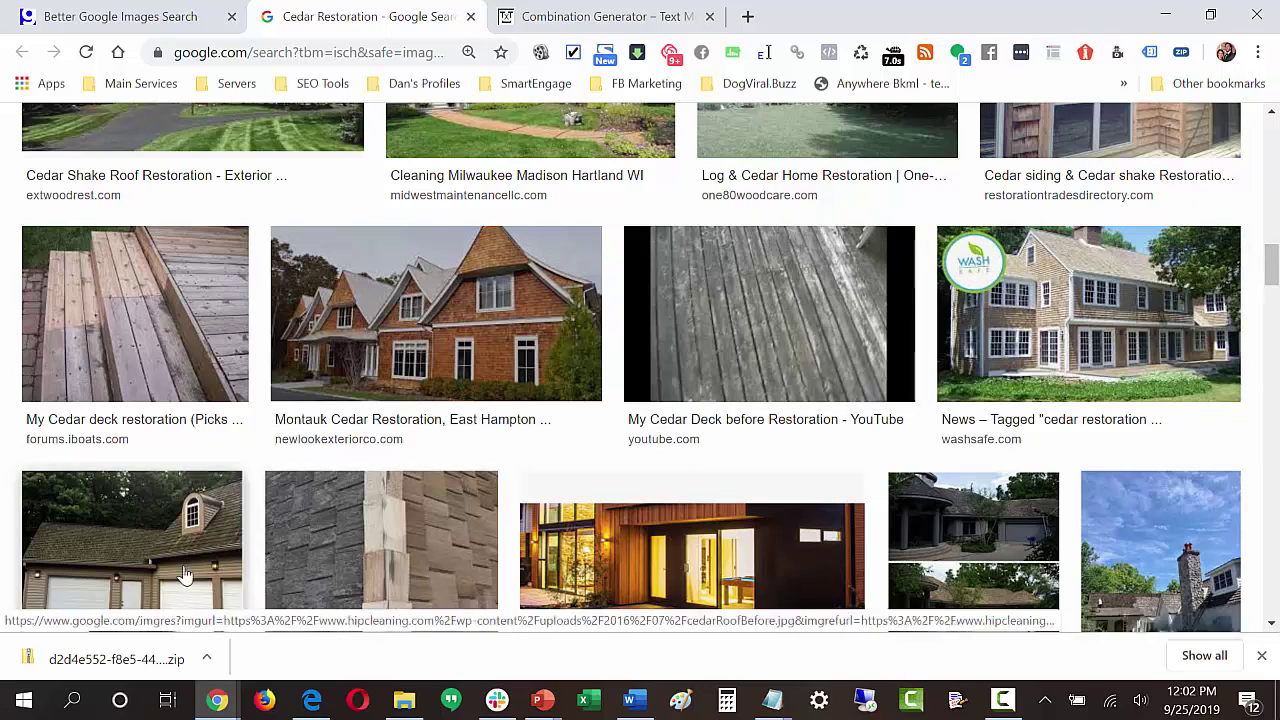
{"action": "left_click", "coordinate": [118, 662]}
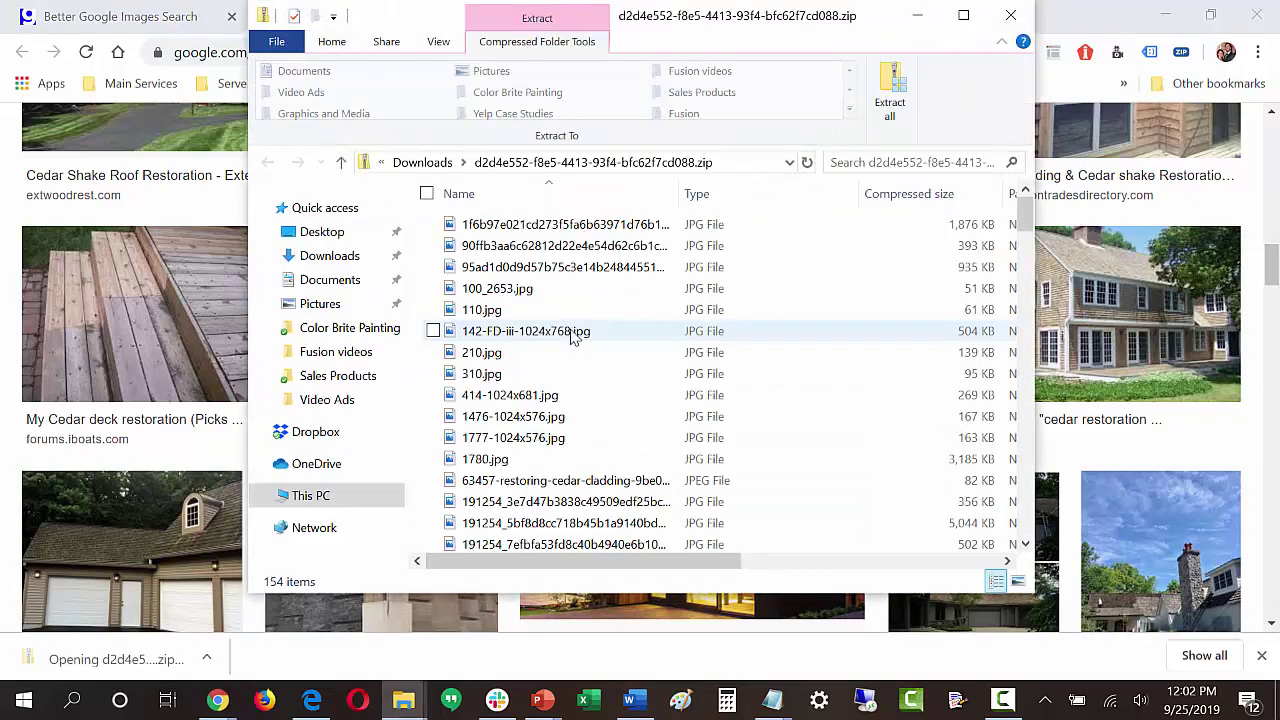
Start extracting the whole archive and set the destination to the Cedar Restoration folder in Color Brite Painting's Images folder
{"action": "left_click", "coordinate": [889, 92]}
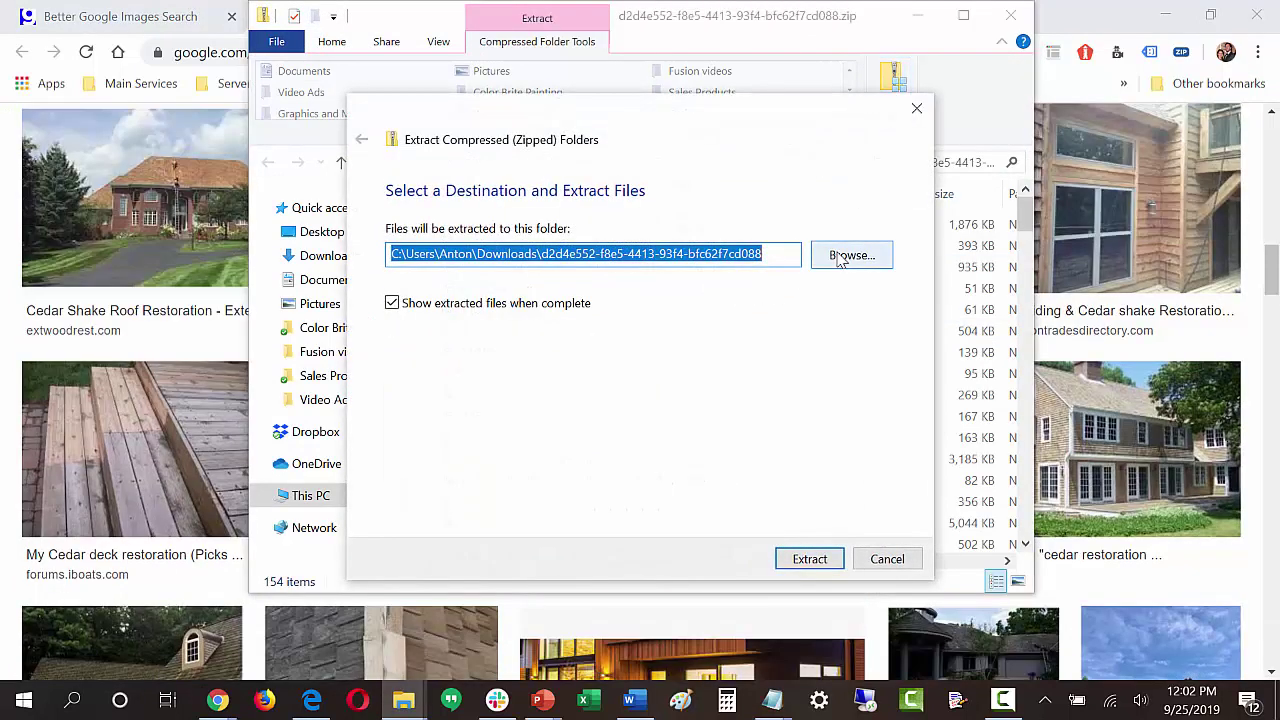
{"action": "left_click", "coordinate": [840, 257]}
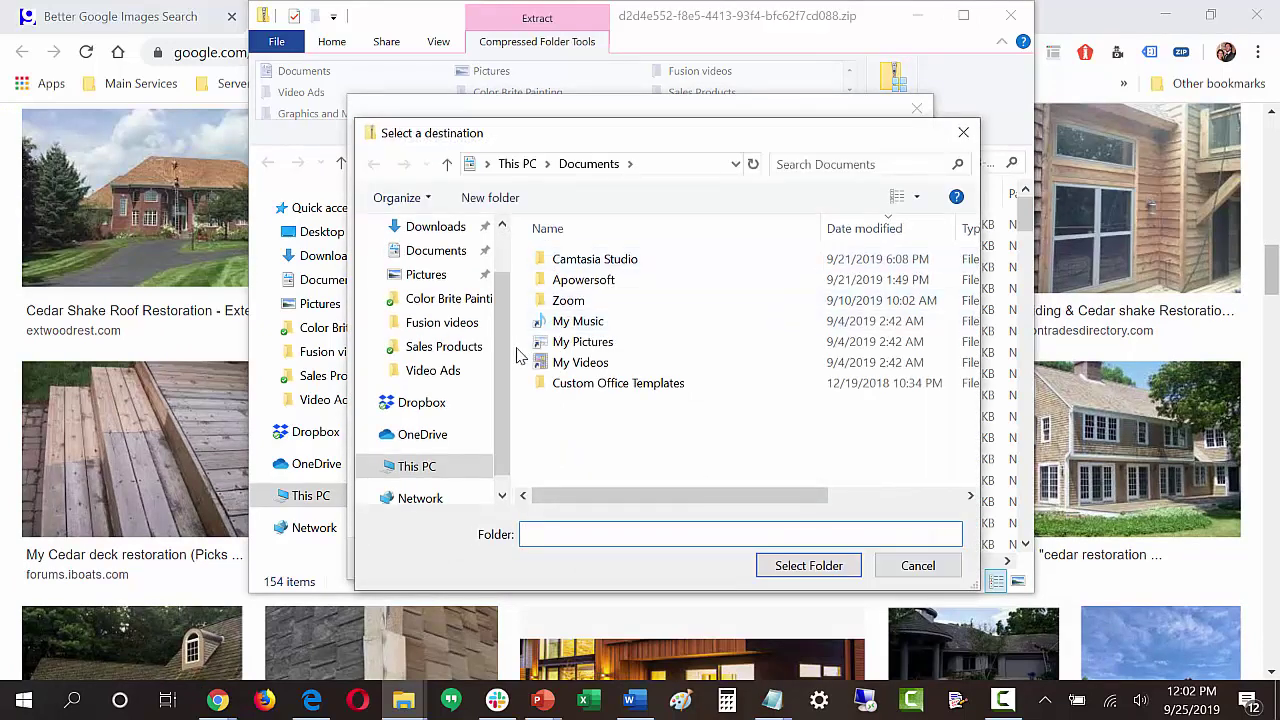
{"action": "left_click", "coordinate": [452, 308]}
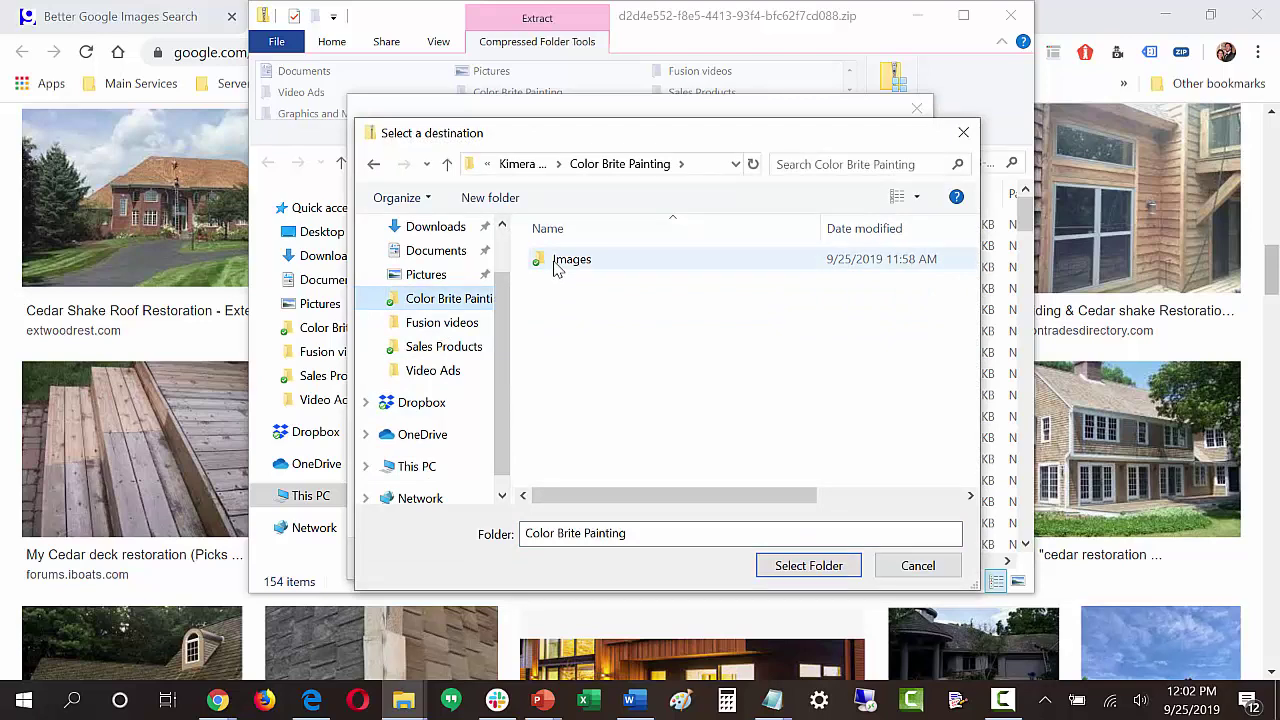
{"action": "left_click", "coordinate": [557, 266]}
{"action": "double_click", "coordinate": [557, 266]}
{"action": "left_click", "coordinate": [575, 262]}
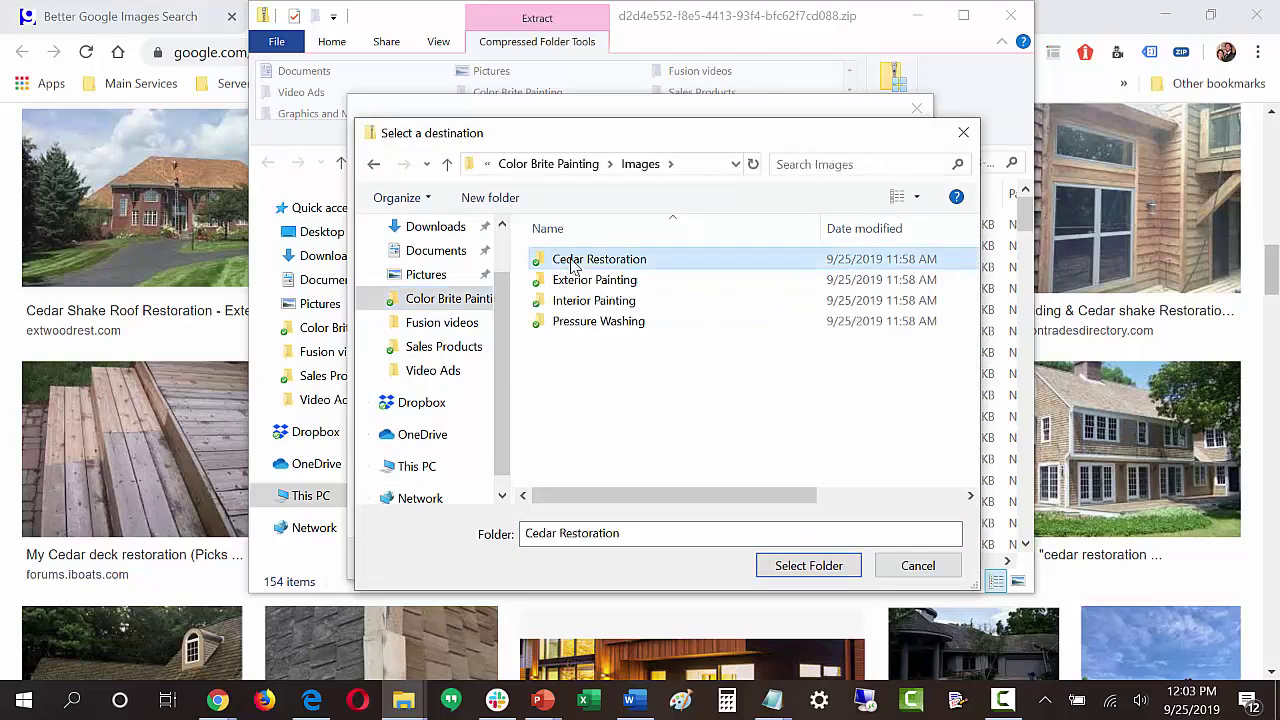
{"action": "double_click", "coordinate": [575, 262]}
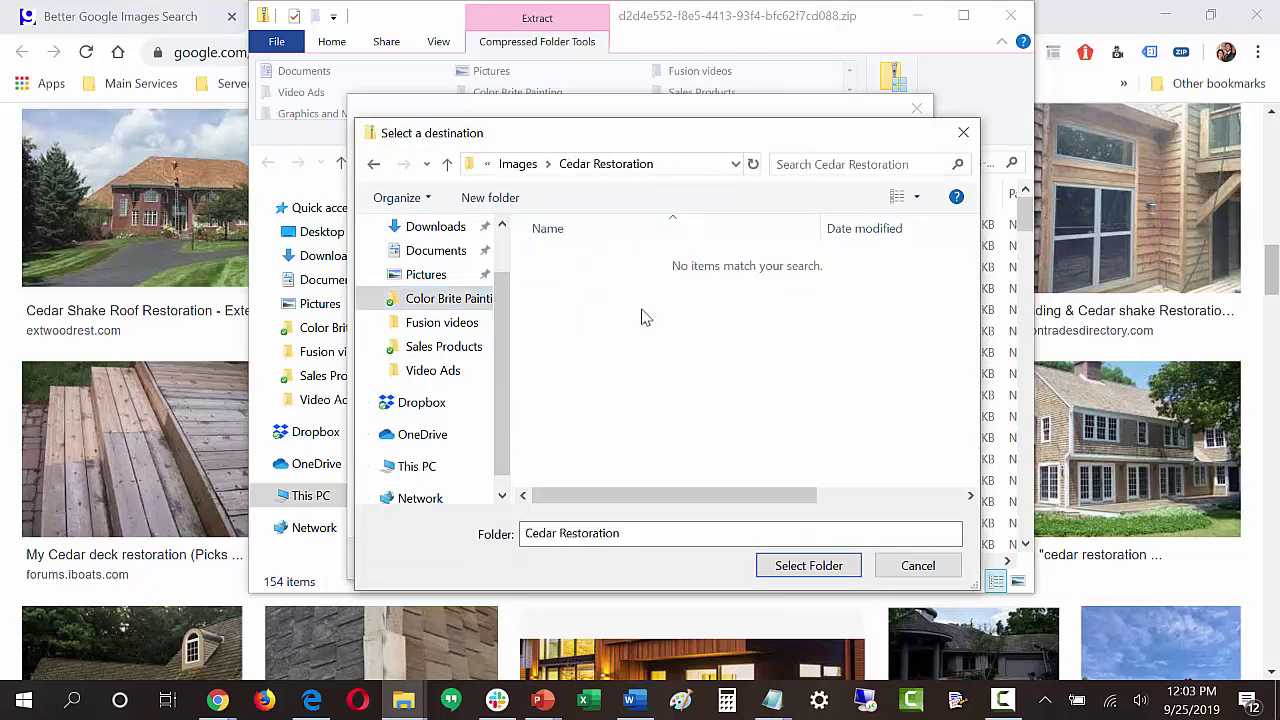
{"action": "left_click", "coordinate": [806, 566]}
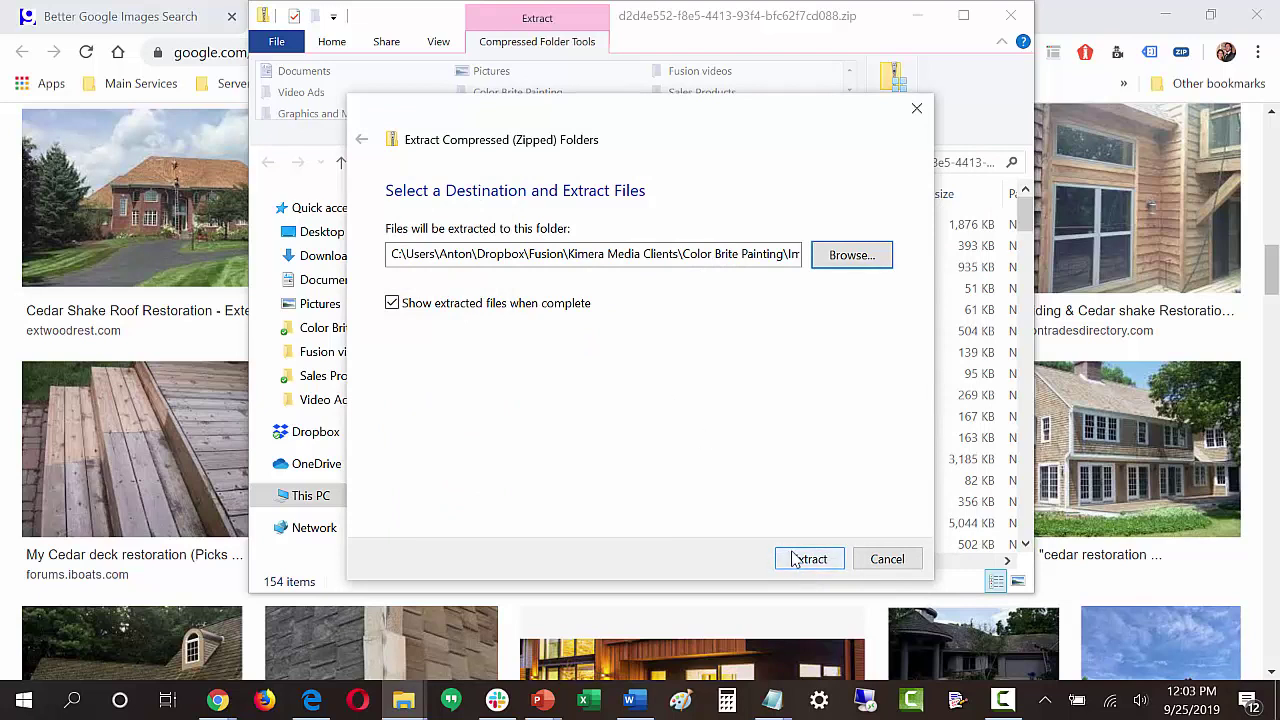
Extract the images, skipping all files whose path is too long
{"action": "left_click", "coordinate": [808, 559]}
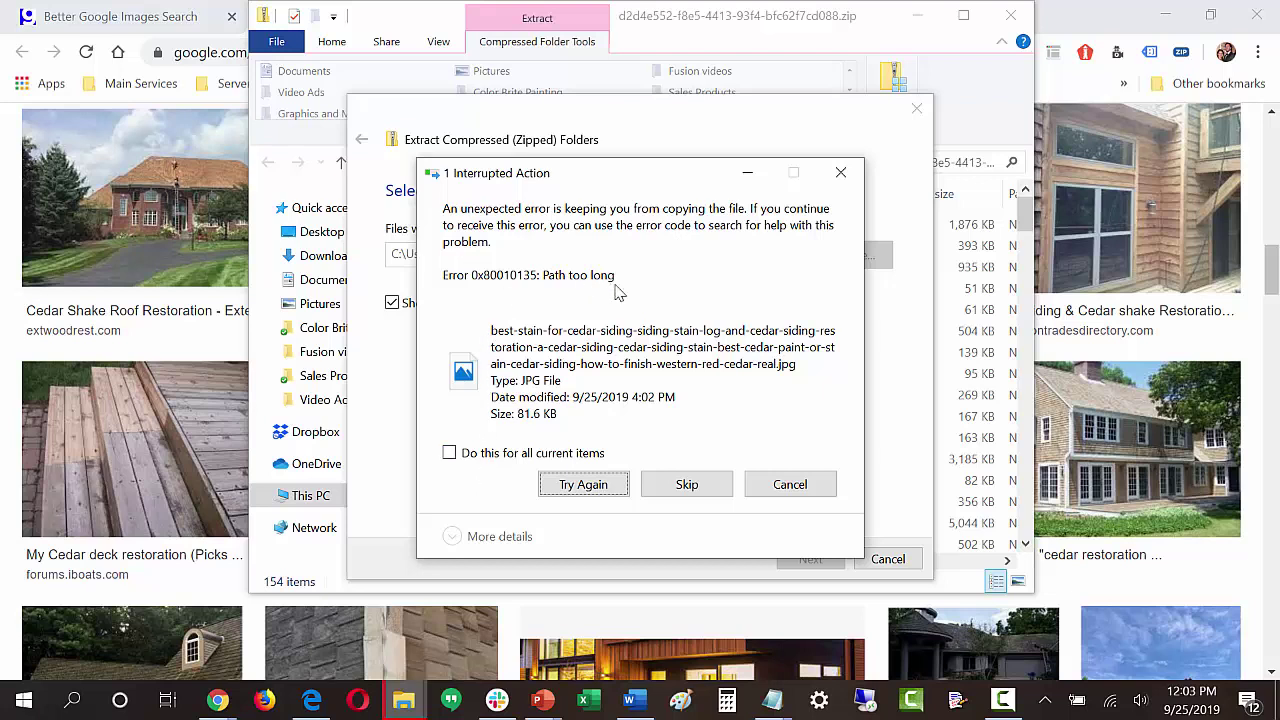
{"action": "left_click", "coordinate": [450, 455]}
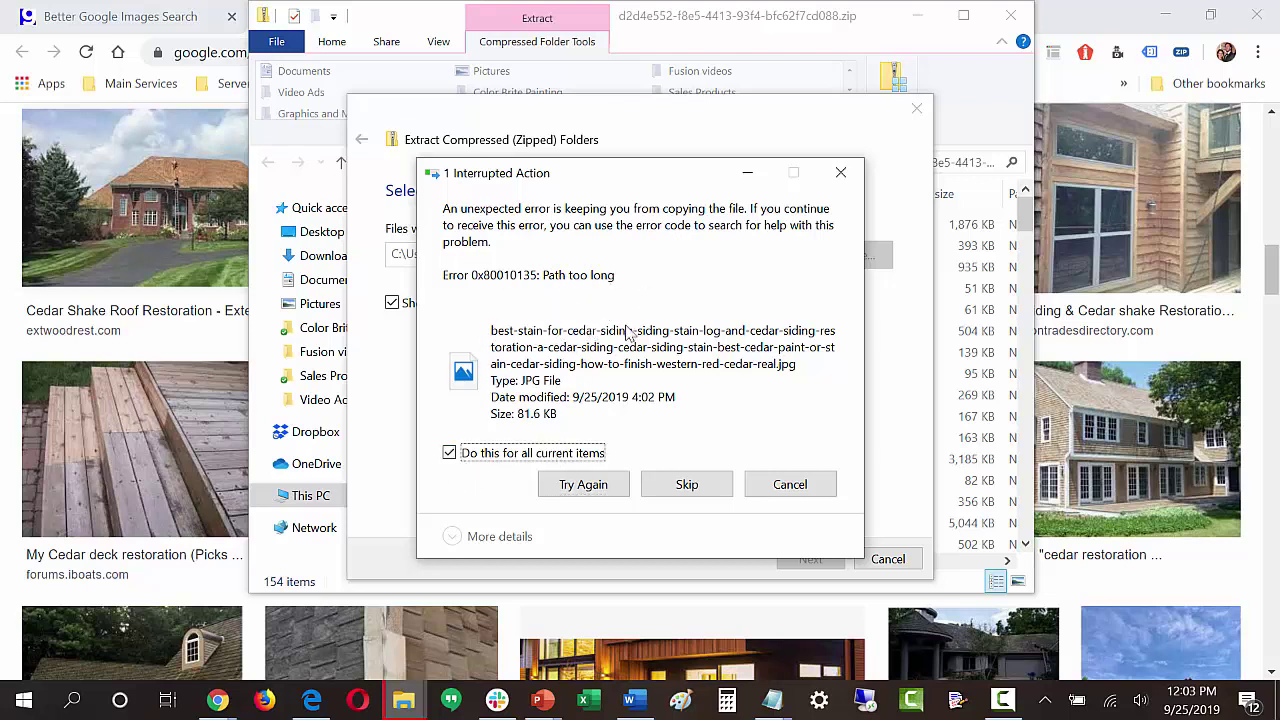
{"action": "left_click", "coordinate": [684, 488]}
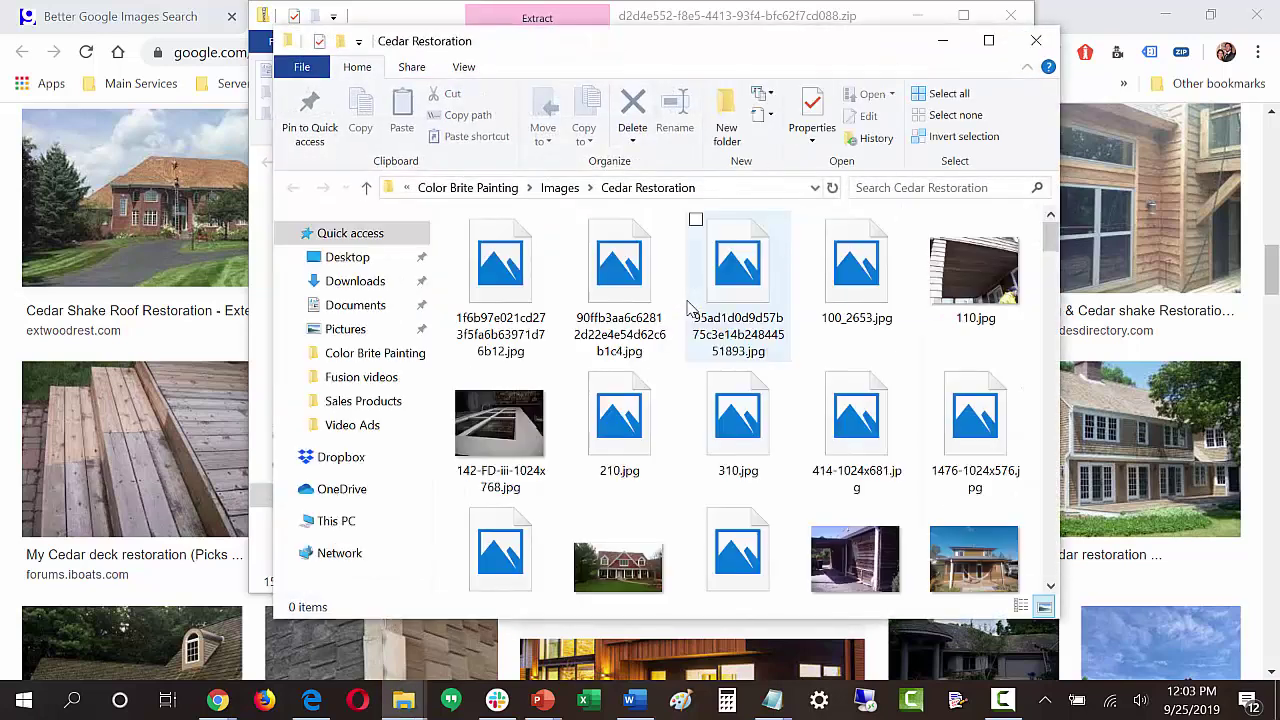
Reopen the Cedar Restoration folder from Images, look through the extracted pictures, and maximize the window
{"action": "left_click", "coordinate": [560, 189]}
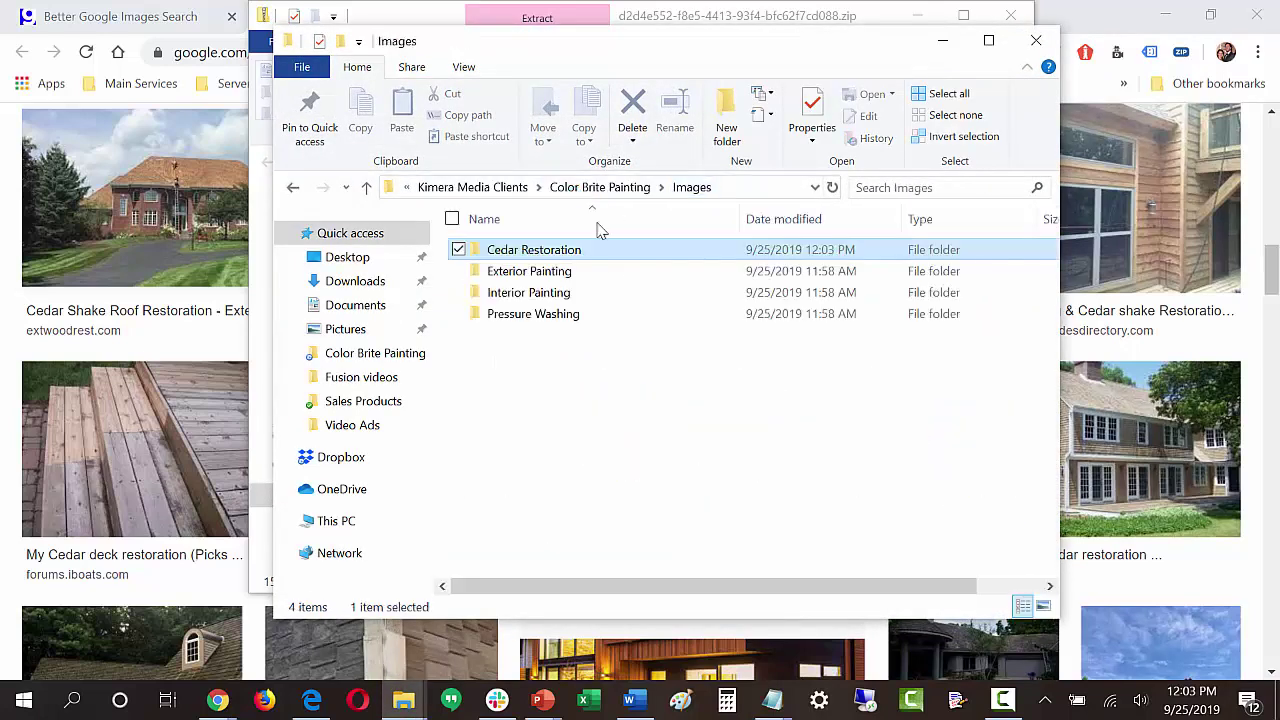
{"action": "double_click", "coordinate": [519, 256]}
{"action": "scroll", "coordinate": [871, 360], "scroll_direction": "down", "scroll_amount": 2}
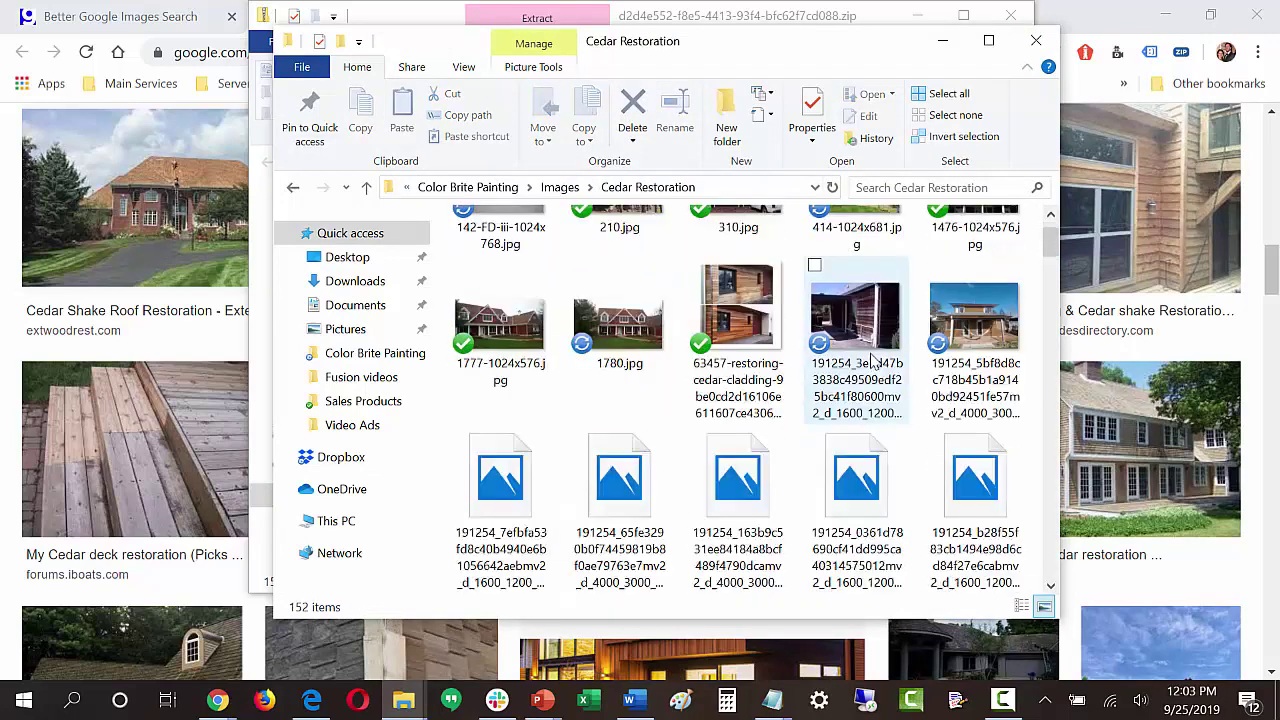
{"action": "scroll", "coordinate": [871, 360], "scroll_direction": "down", "scroll_amount": 3}
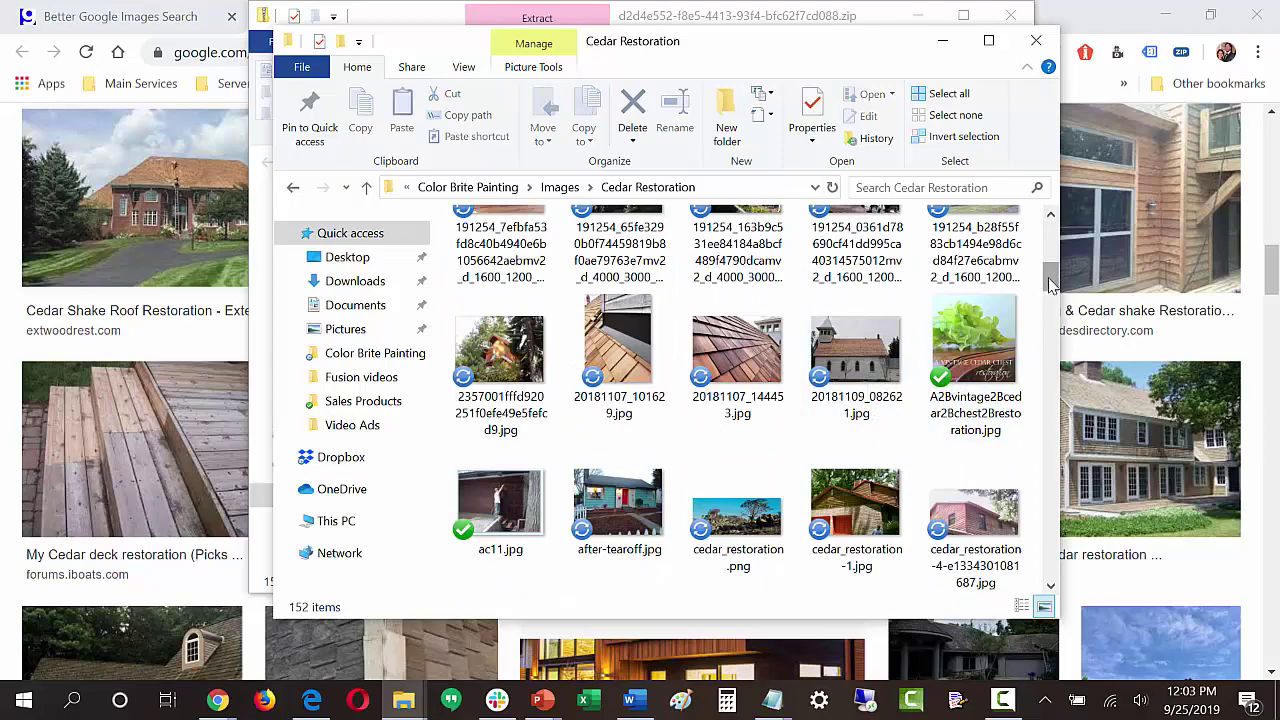
{"action": "left_click_drag", "start_coordinate": [1050, 285], "coordinate": [1052, 228]}
{"action": "left_click", "coordinate": [990, 45]}
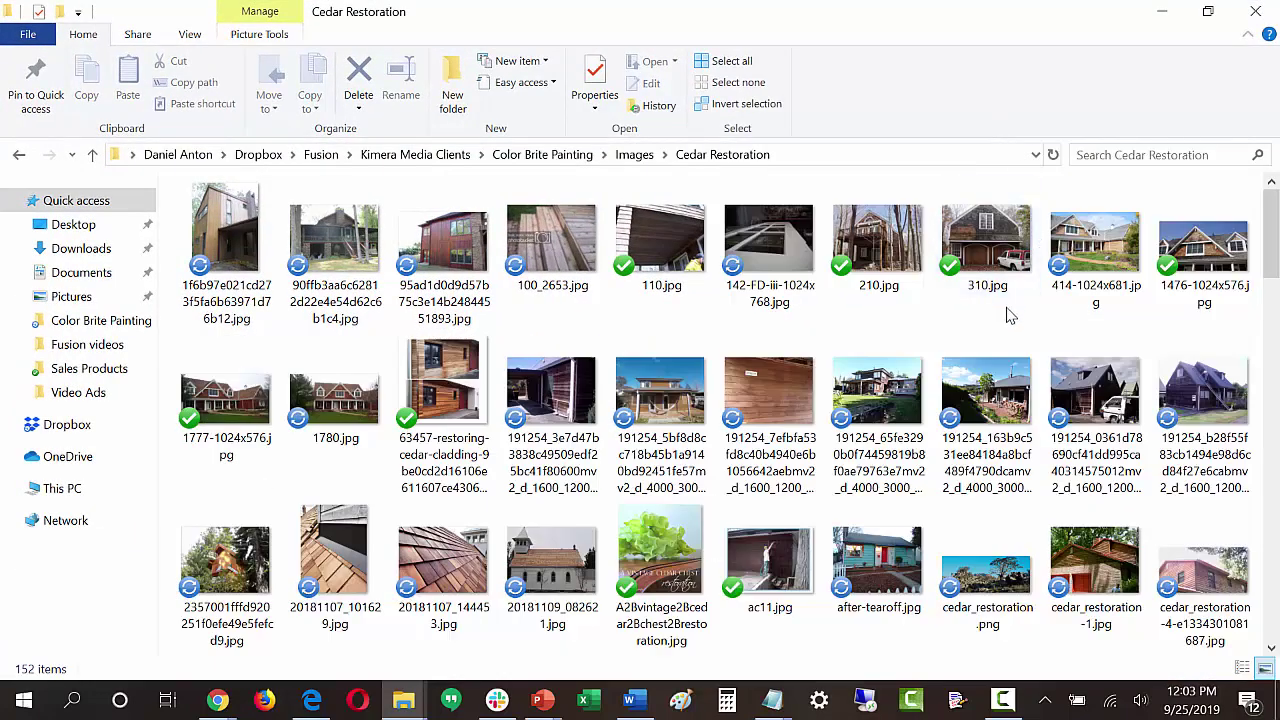
Show the Cedar Restoration folder's pictures as extra large icons
{"action": "right_click", "coordinate": [950, 325]}
{"action": "mouse_move", "coordinate": [880, 340]}
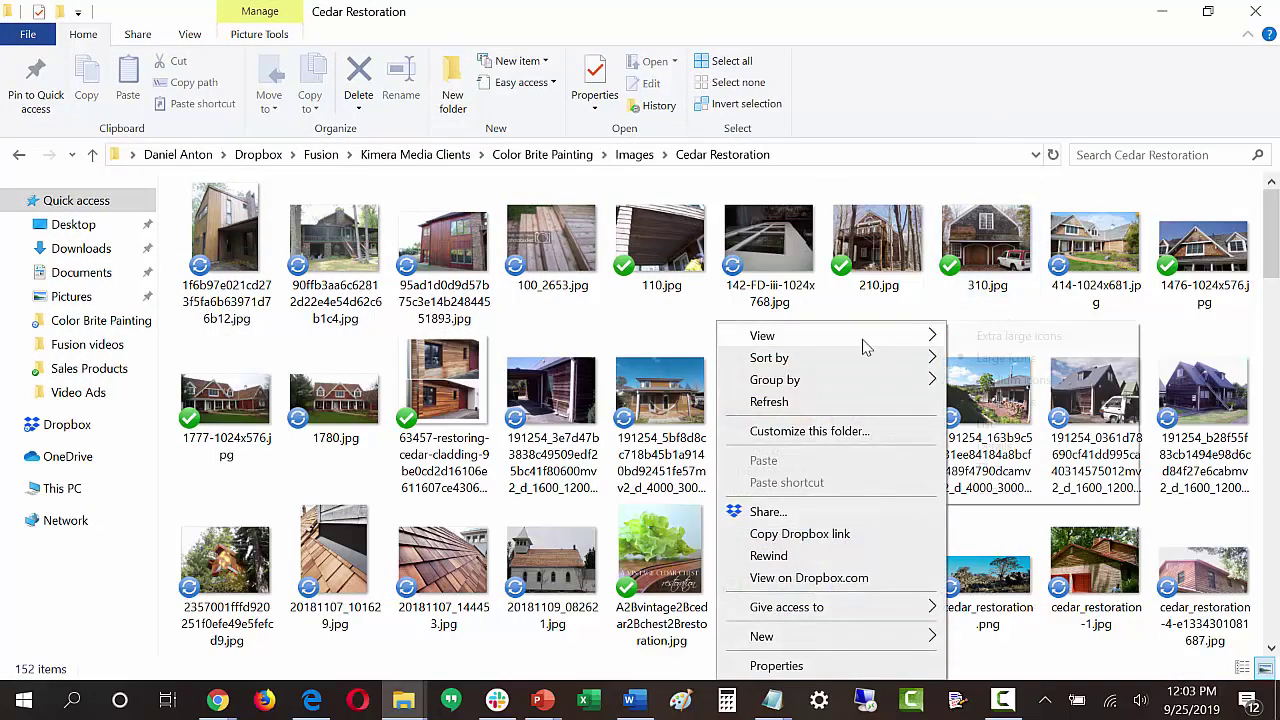
{"action": "left_click", "coordinate": [1018, 336]}
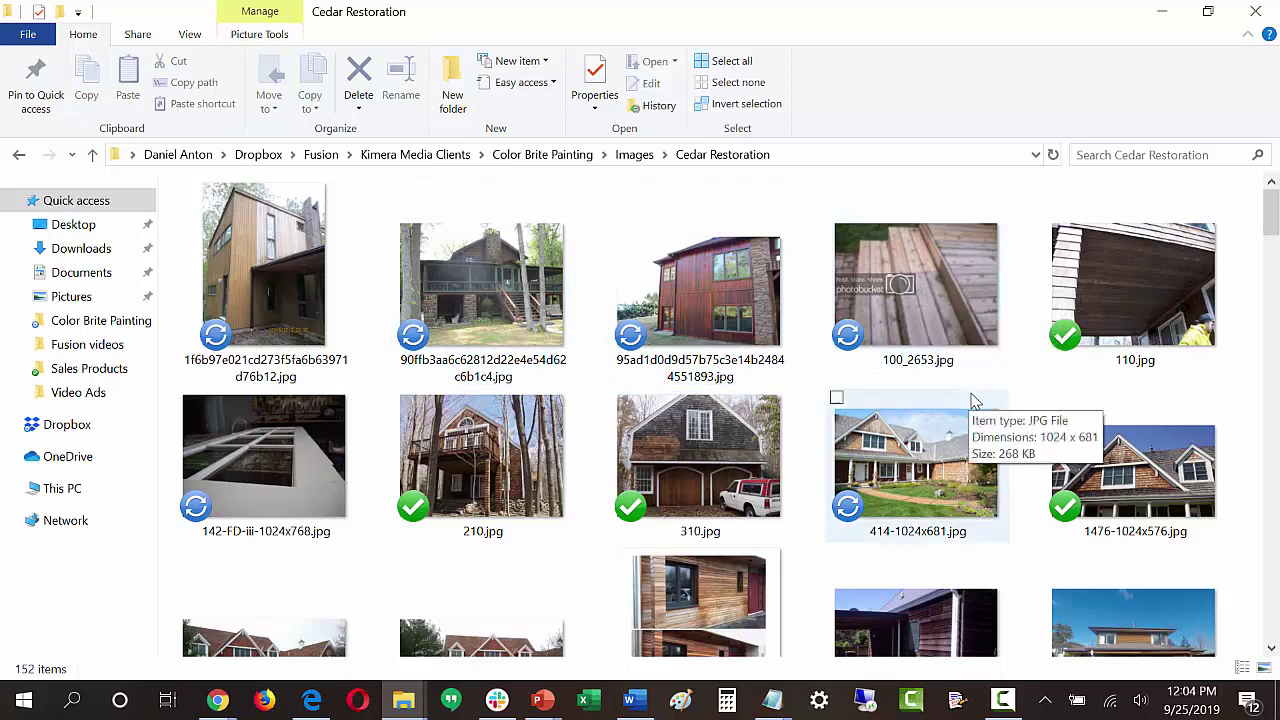
Delete 100_2653.jpg, the watermarked wood plank picture, and confirm deleting it everywhere from Dropbox
{"action": "left_click", "coordinate": [902, 261]}
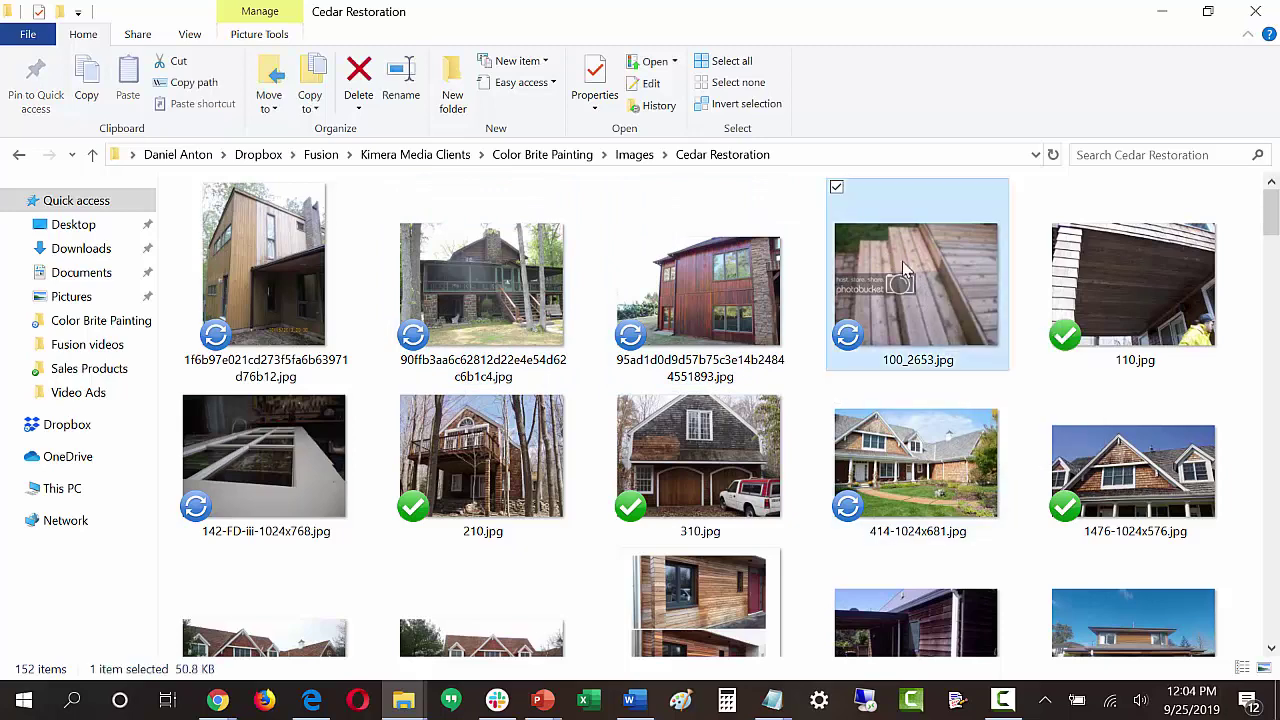
{"action": "key", "text": "Delete"}
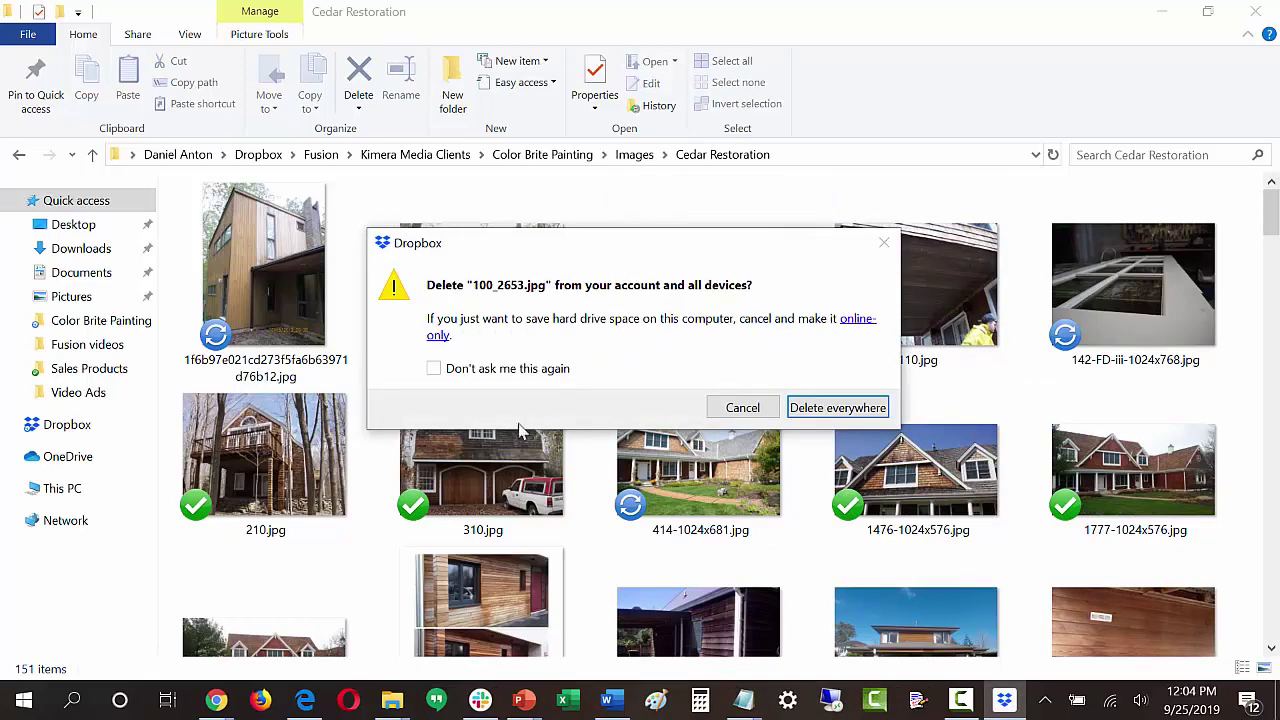
{"action": "left_click", "coordinate": [810, 408]}
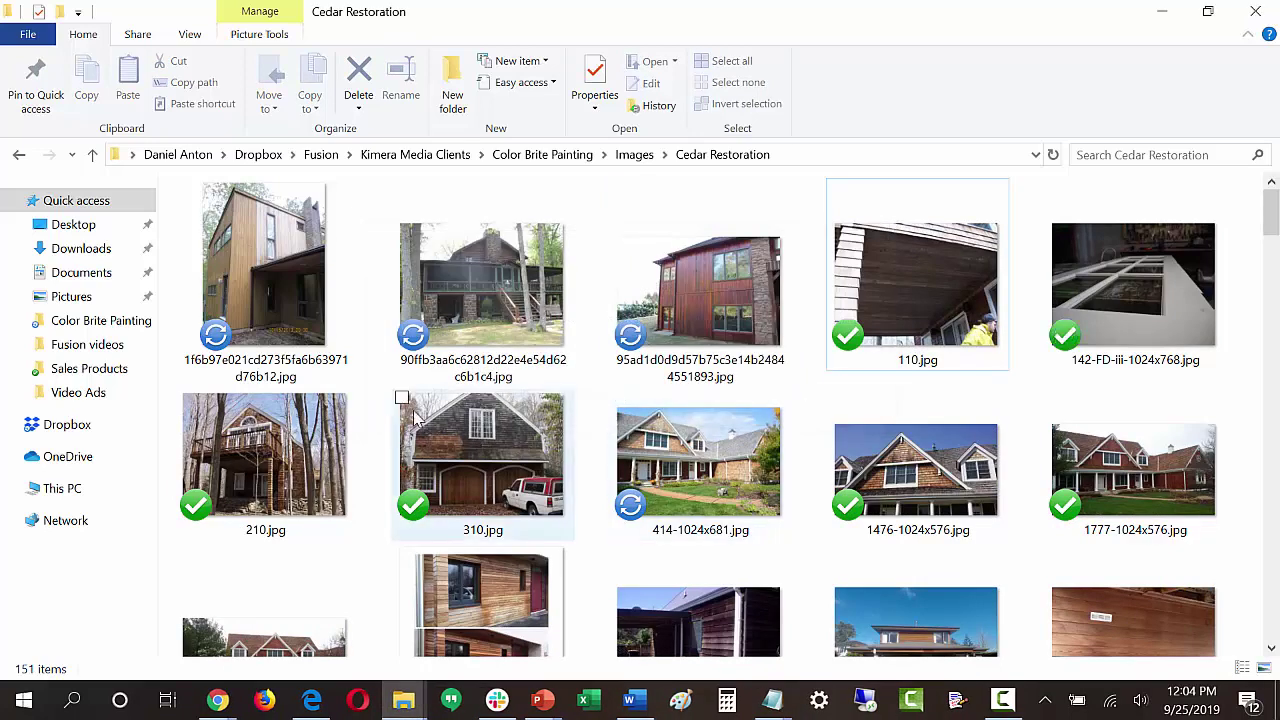
Delete the vintage cedar chest restoration image with the lettuce from the Cedar Restoration folder
{"action": "scroll", "coordinate": [465, 422], "scroll_direction": "down", "scroll_amount": 1}
{"action": "scroll", "coordinate": [670, 420], "scroll_direction": "down", "scroll_amount": 2}
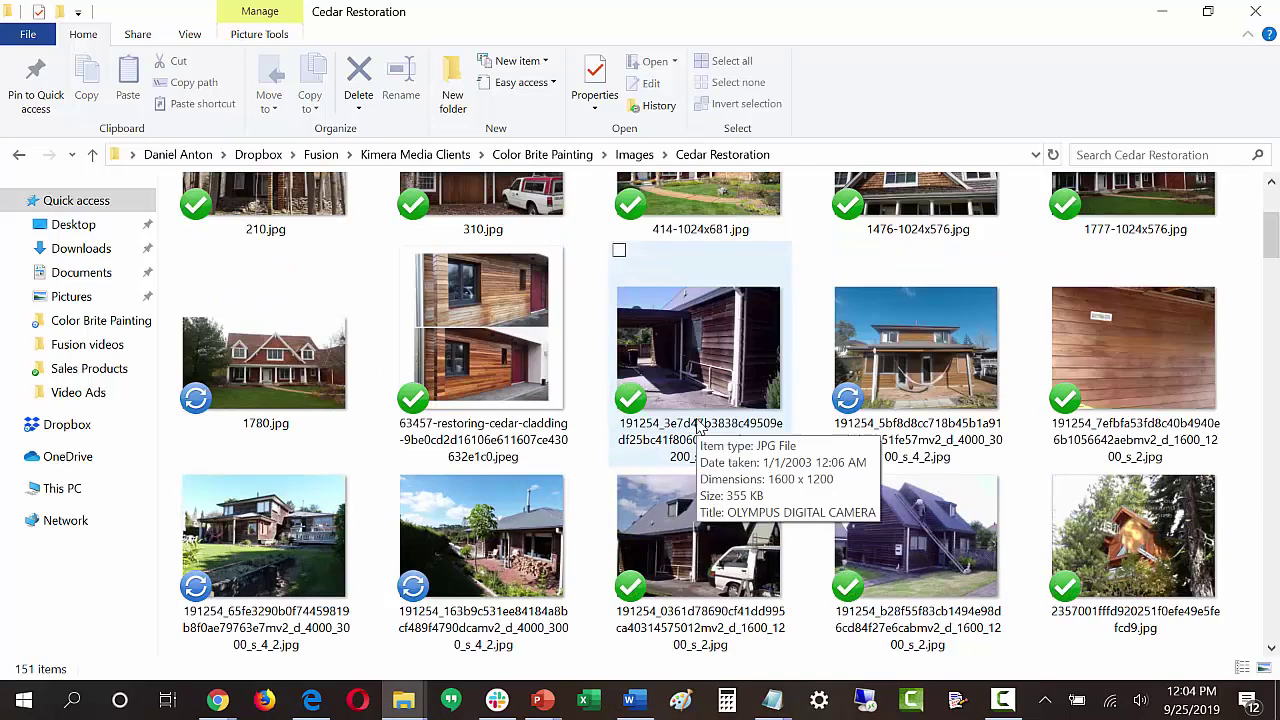
{"action": "scroll", "coordinate": [940, 405], "scroll_direction": "down", "scroll_amount": 2}
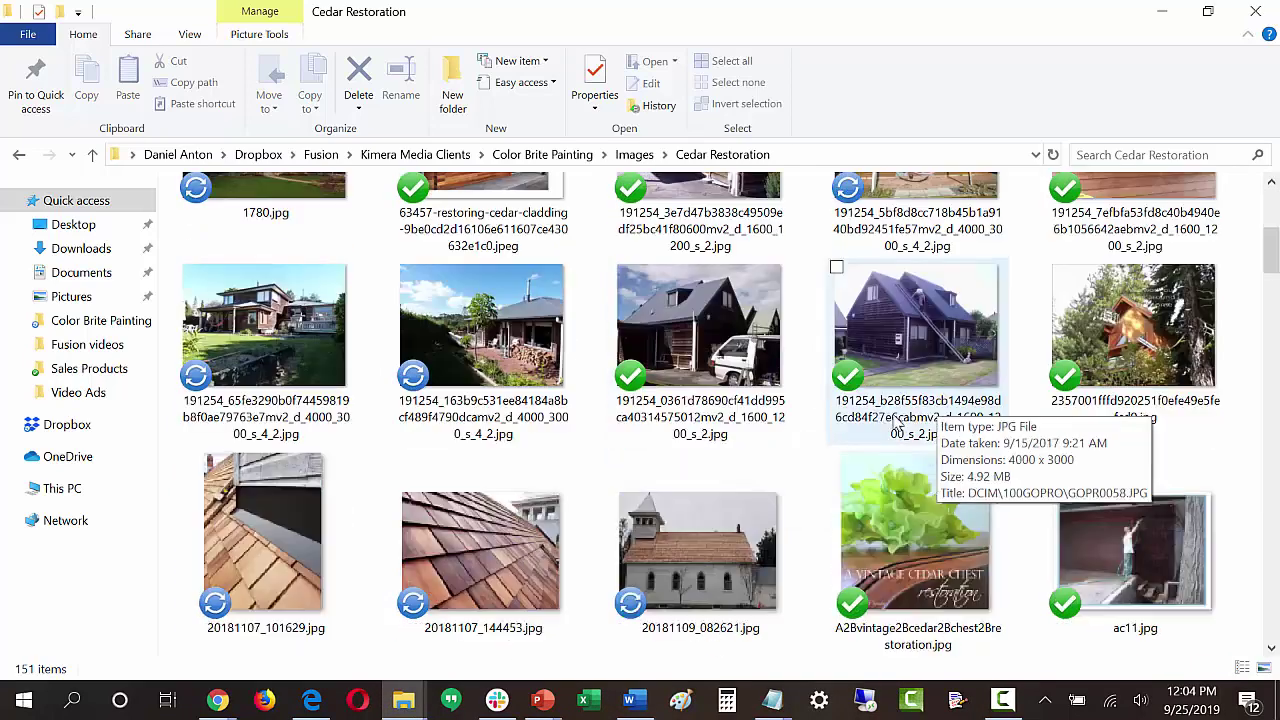
{"action": "scroll", "coordinate": [740, 400], "scroll_direction": "down", "scroll_amount": 2}
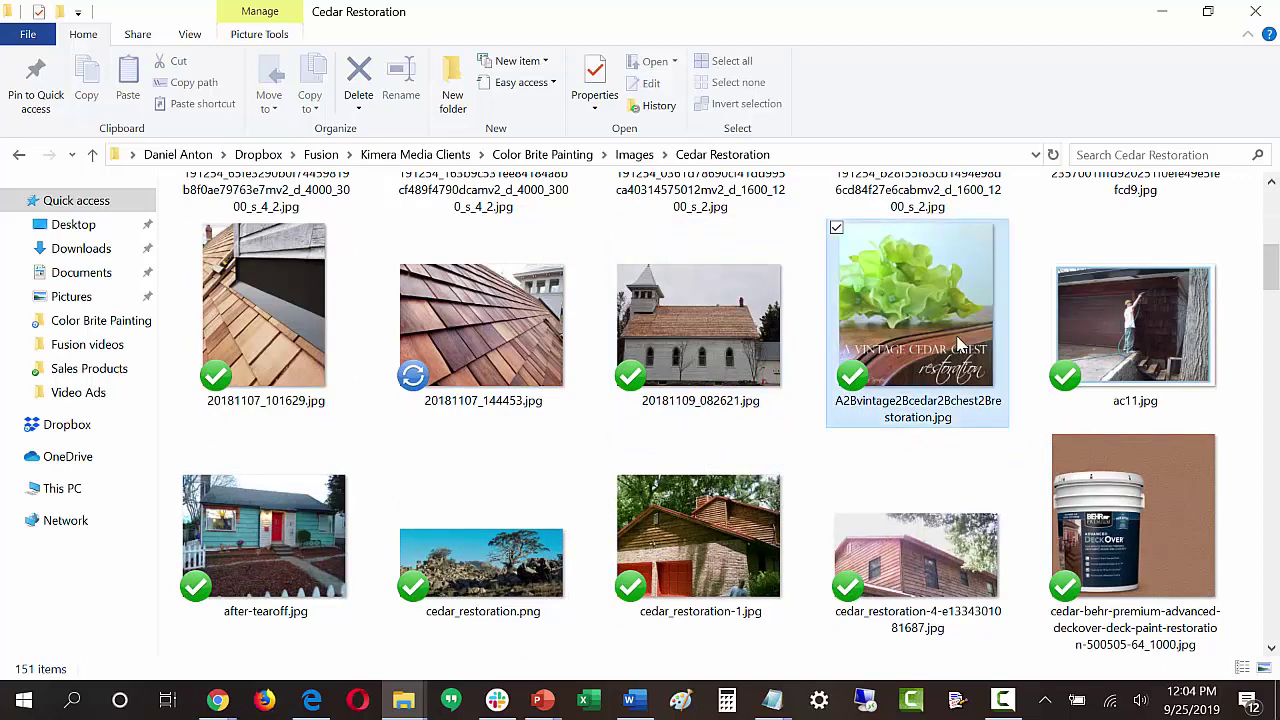
{"action": "left_click", "coordinate": [855, 362]}
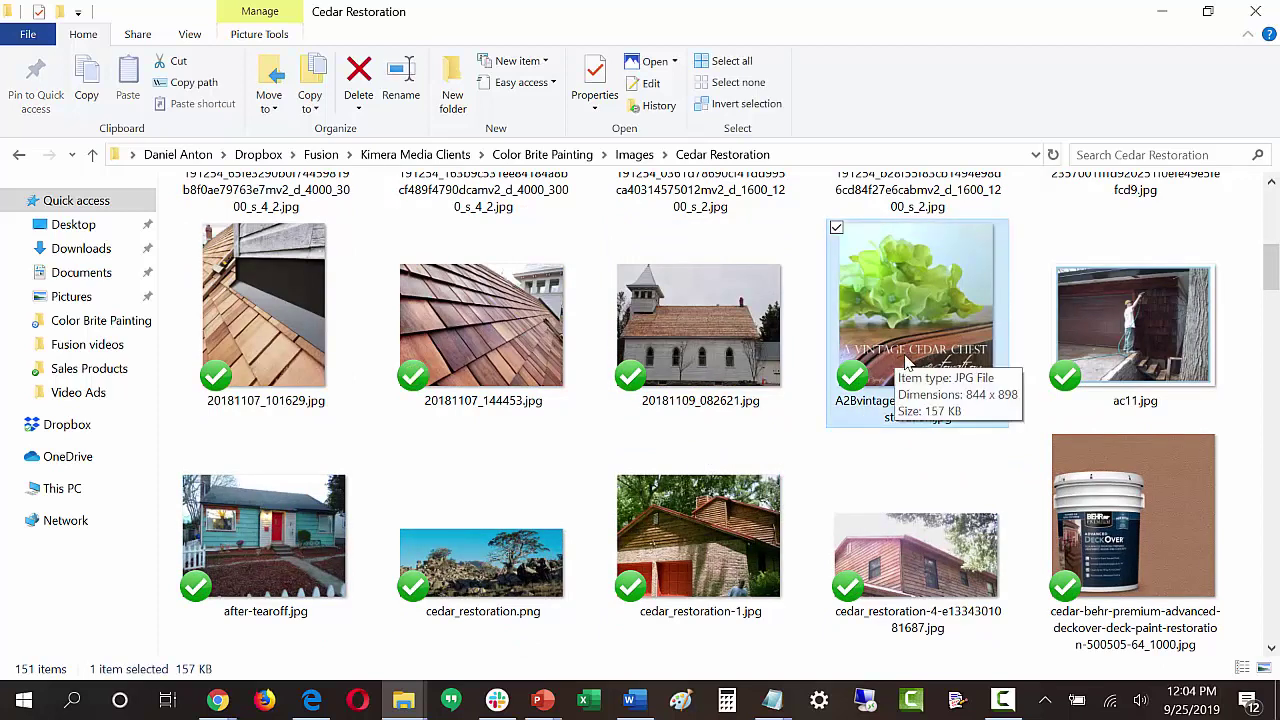
{"action": "key", "text": "Delete"}
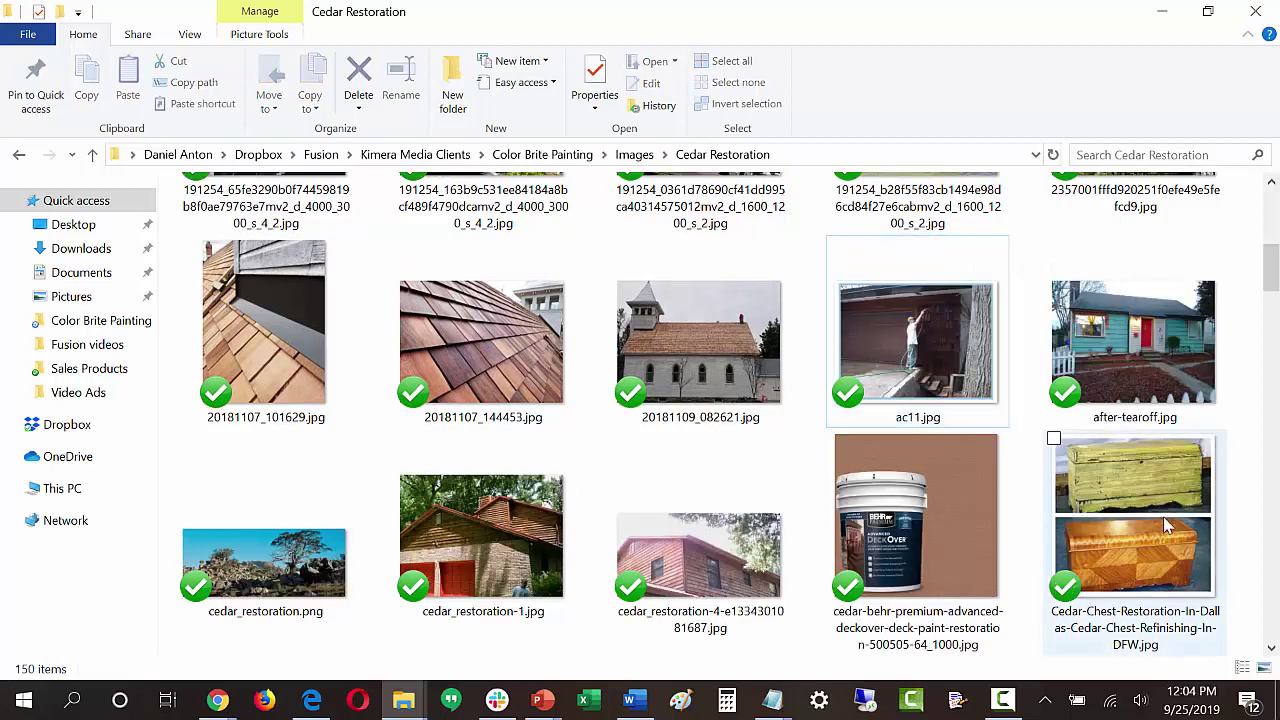
Delete the Behr DeckOver, Olympic and Rust-Oleum RockSolid deck paint product images from the folder
{"action": "left_click", "coordinate": [928, 527]}
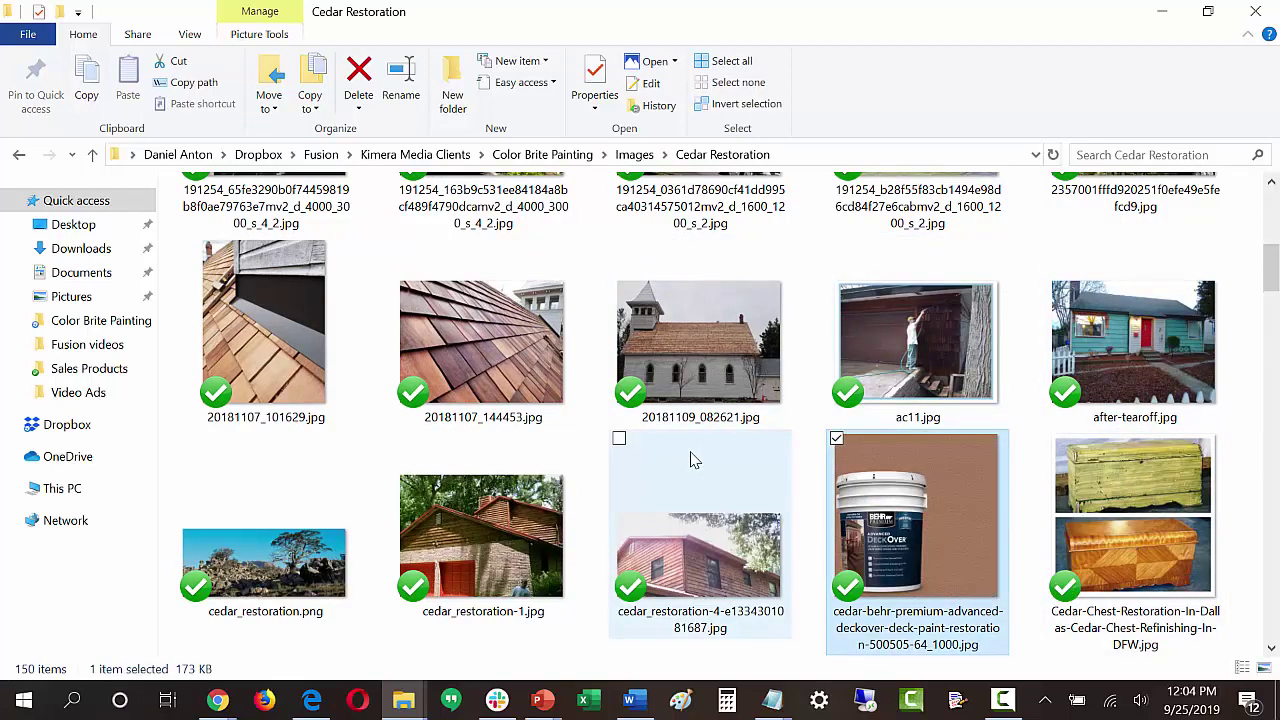
{"action": "key", "text": "Delete"}
{"action": "scroll", "coordinate": [694, 457], "scroll_direction": "down", "scroll_amount": 2}
{"action": "scroll", "coordinate": [693, 458], "scroll_direction": "down", "scroll_amount": 2}
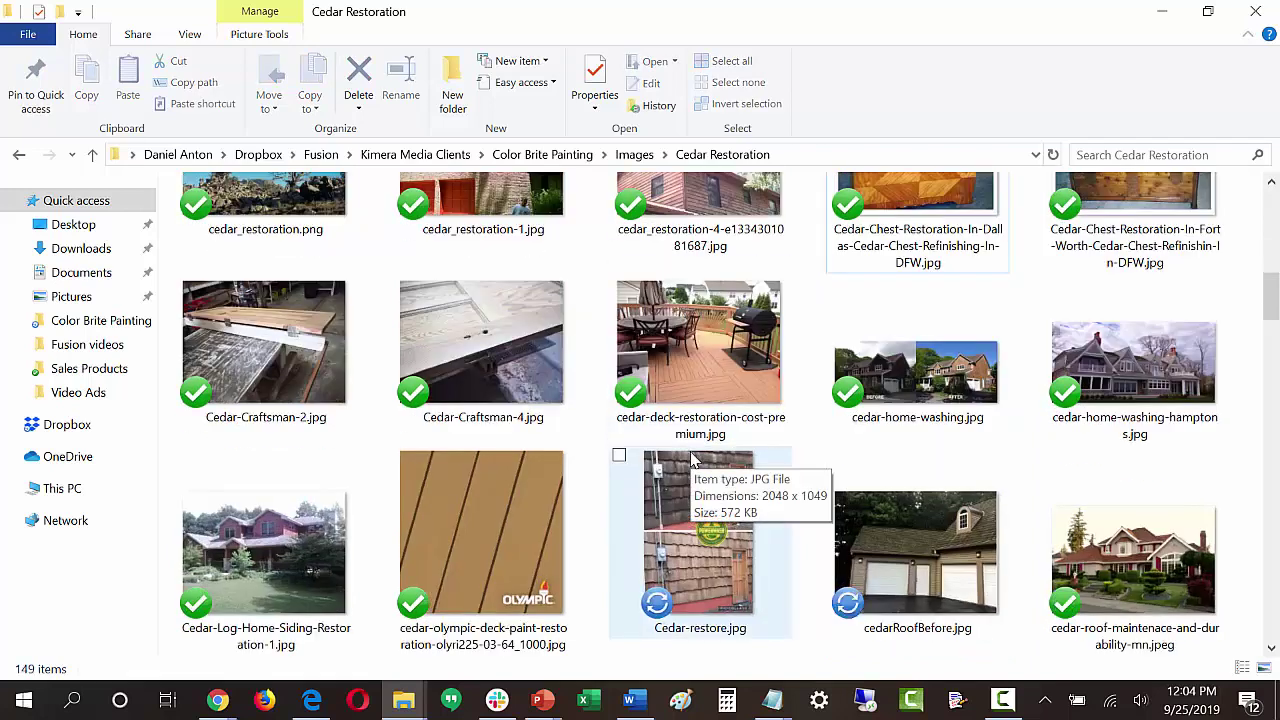
{"action": "left_click", "coordinate": [467, 508]}
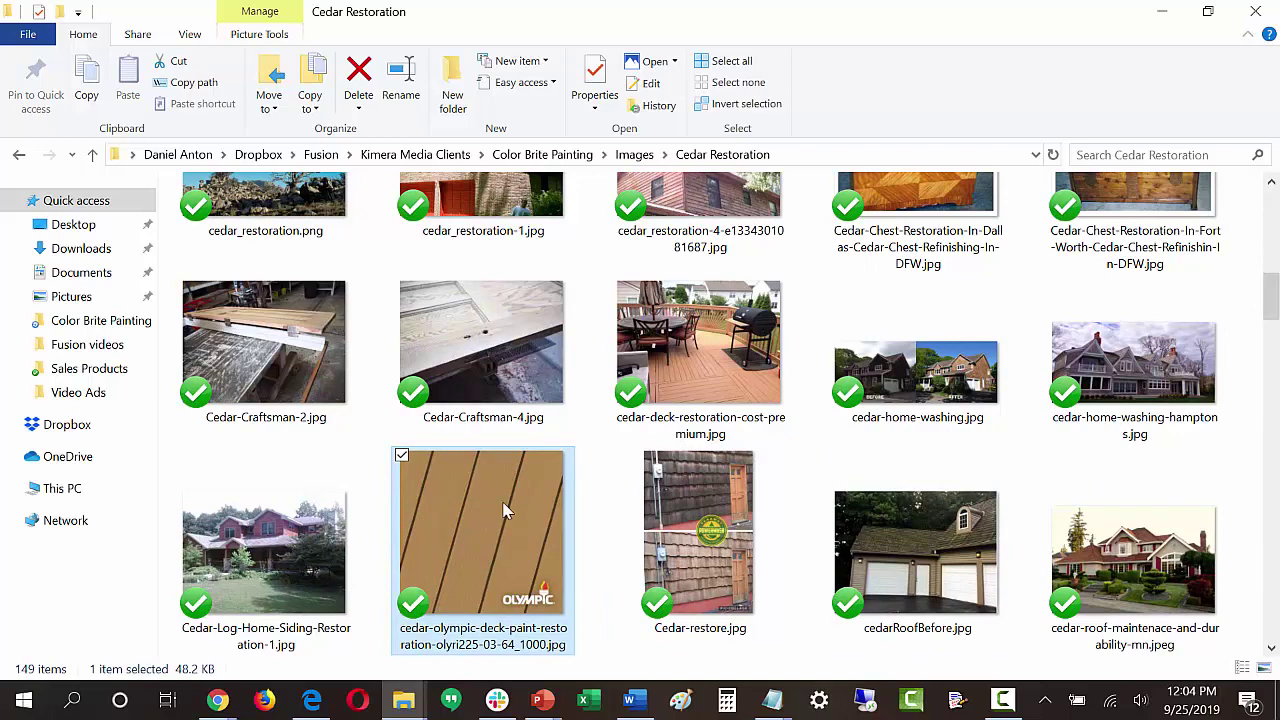
{"action": "key", "text": "Delete"}
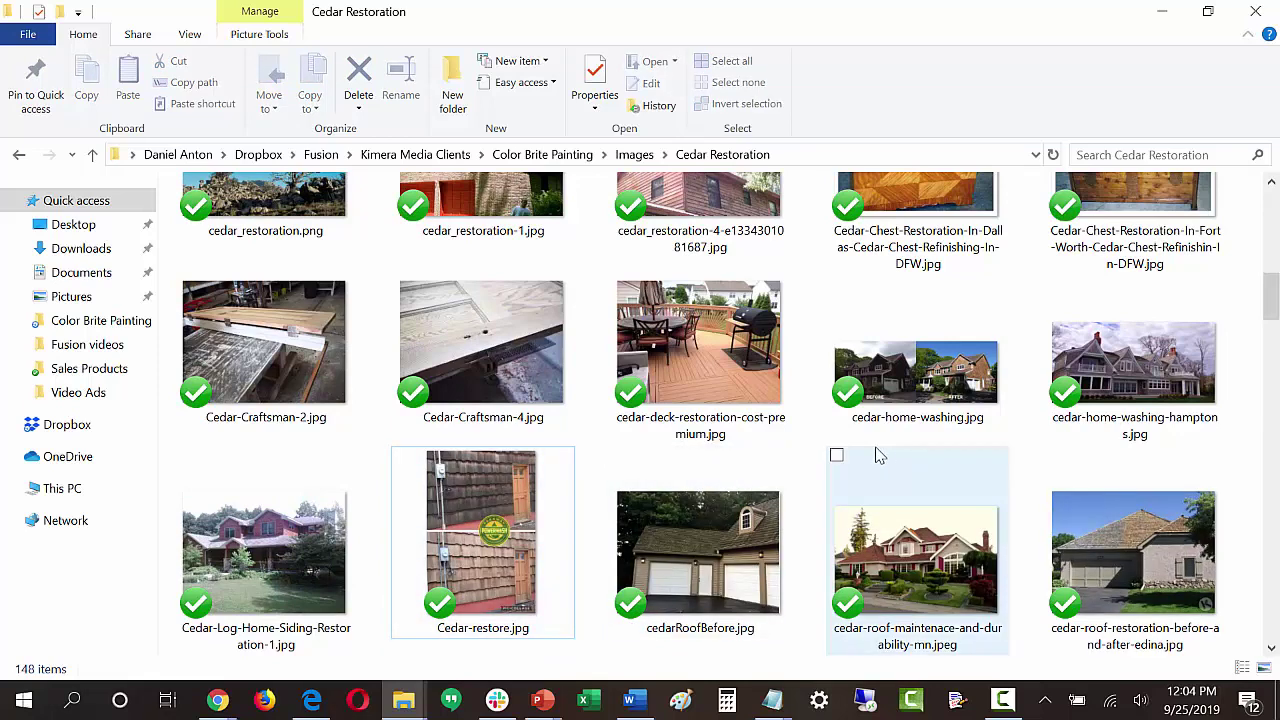
{"action": "scroll", "coordinate": [698, 465], "scroll_direction": "down", "scroll_amount": 2}
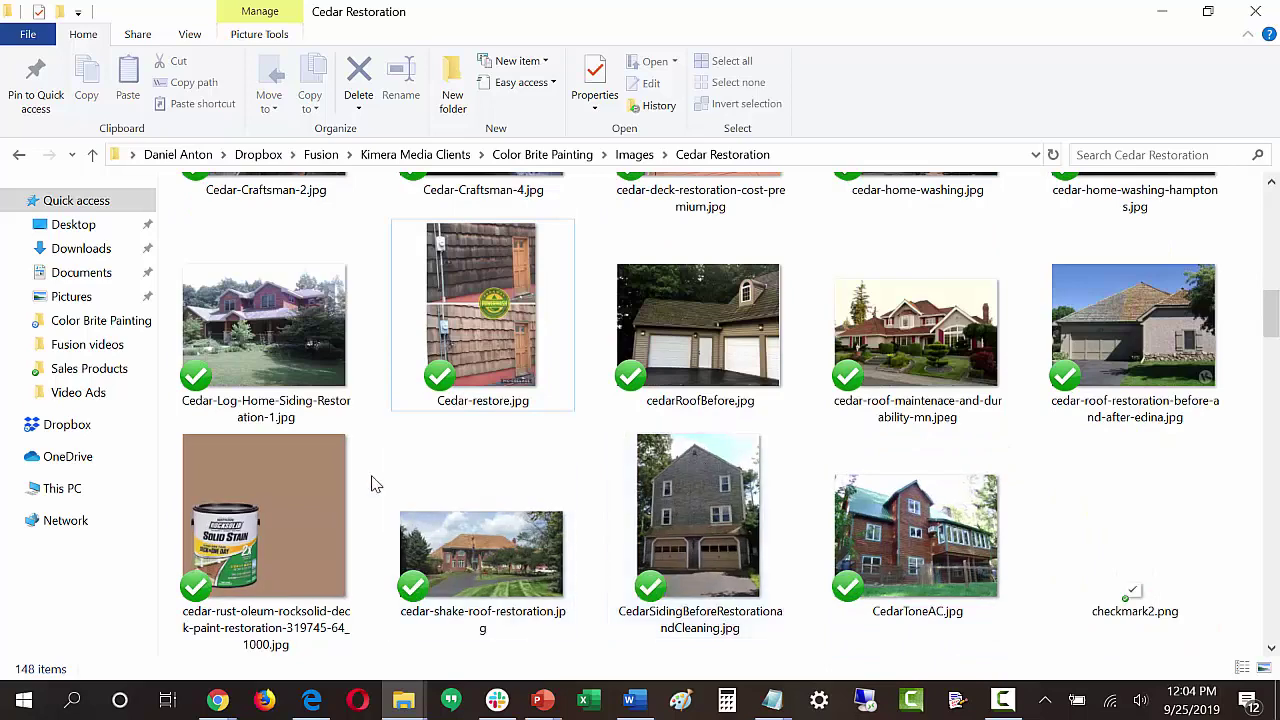
{"action": "left_click", "coordinate": [280, 487]}
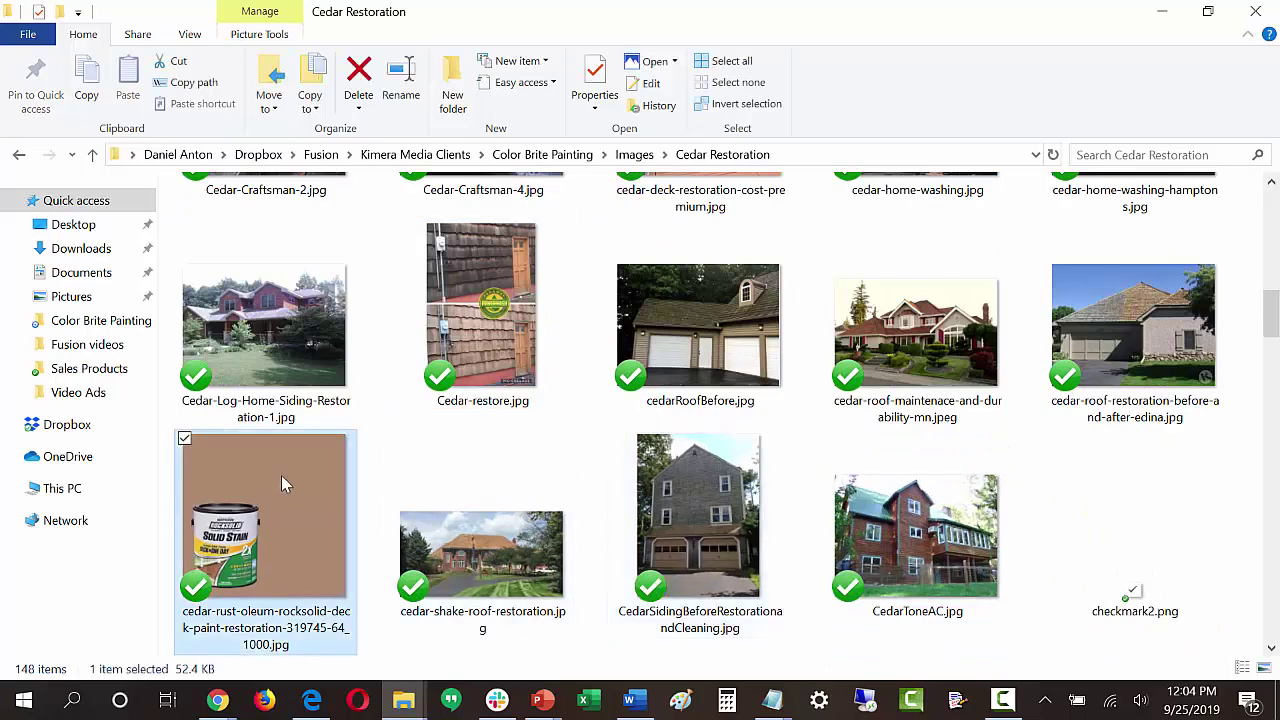
{"action": "key", "text": "Delete"}
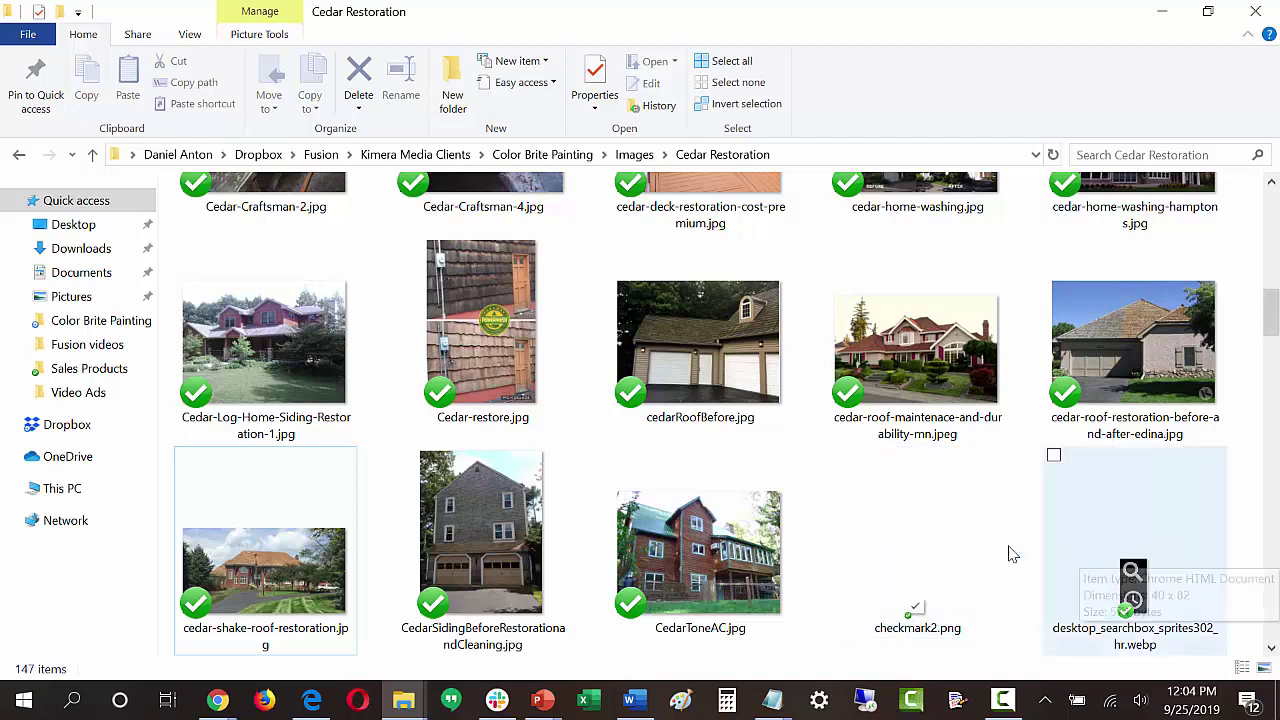
Delete the web icon files checkmark2.png and desktop_searchbox_sprites302_hr.webp
{"action": "left_click", "coordinate": [958, 567]}
{"action": "key", "text": "Delete"}
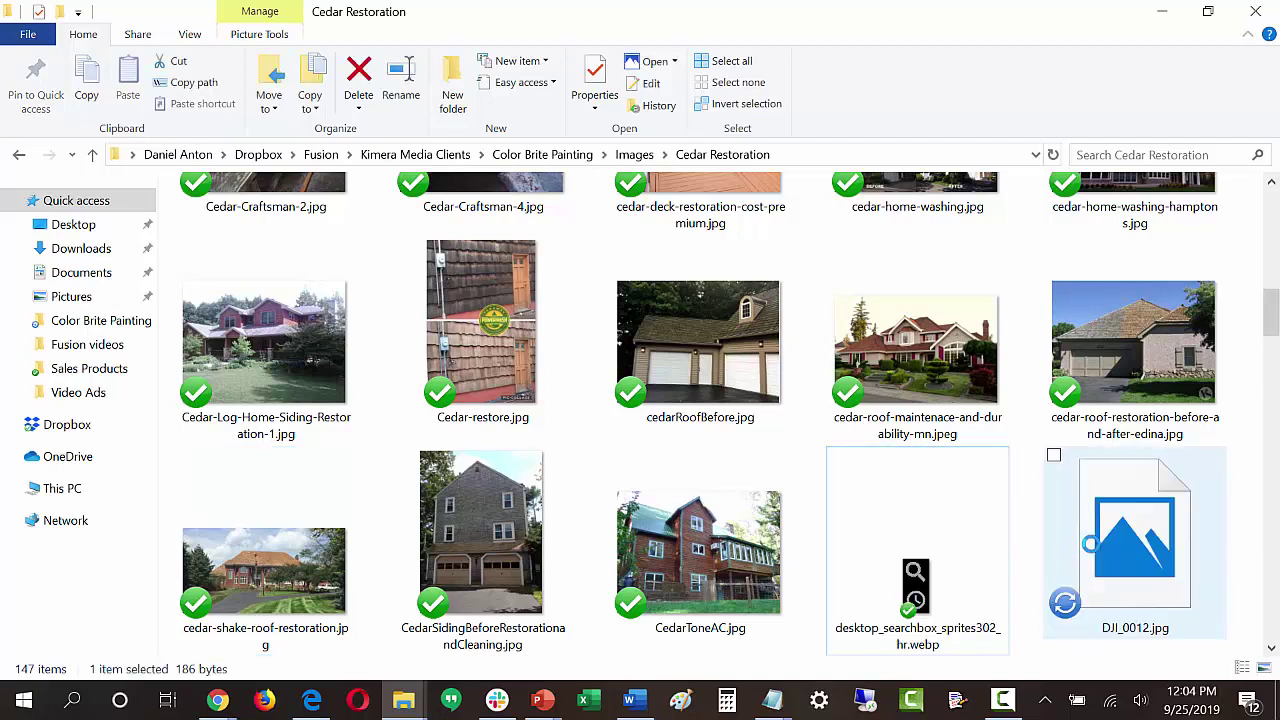
{"action": "left_click", "coordinate": [937, 566]}
{"action": "key", "text": "Delete"}
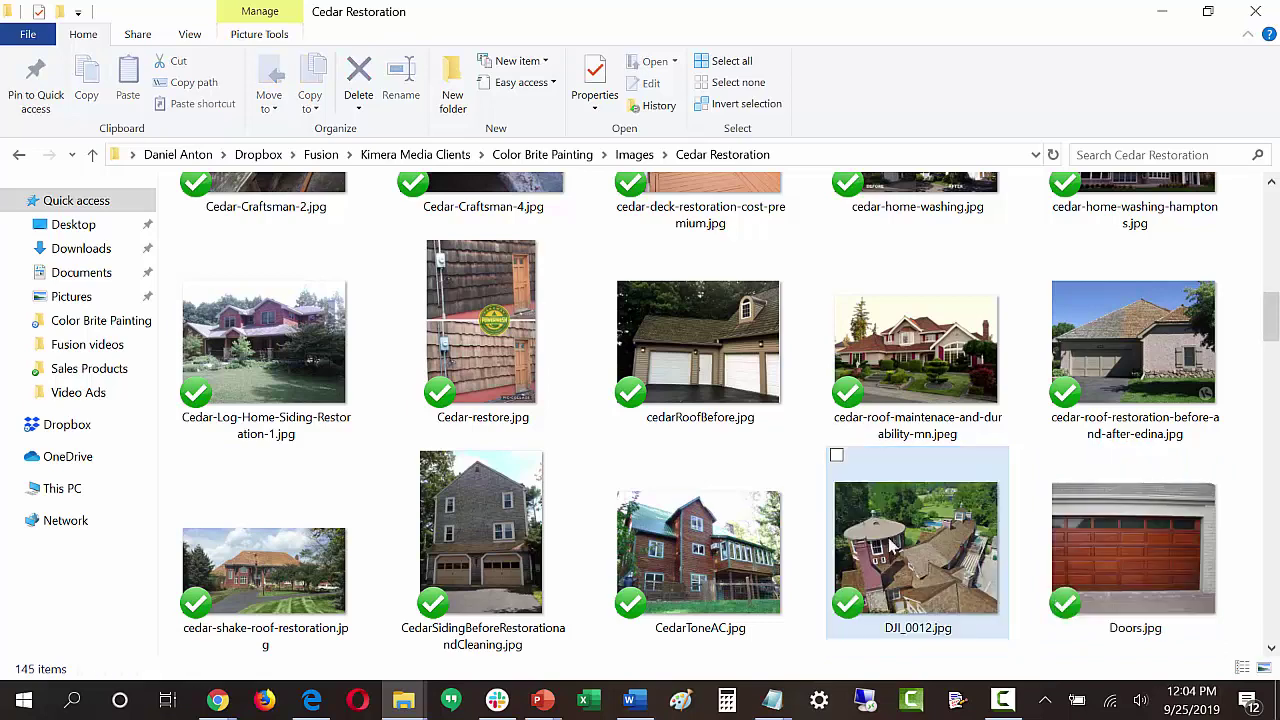
Delete the logo and icon files googlelogo_color_92x30dp.png, fb_32x32.png and googlemic_color_24dp.png
{"action": "scroll", "coordinate": [665, 487], "scroll_direction": "down", "scroll_amount": 4}
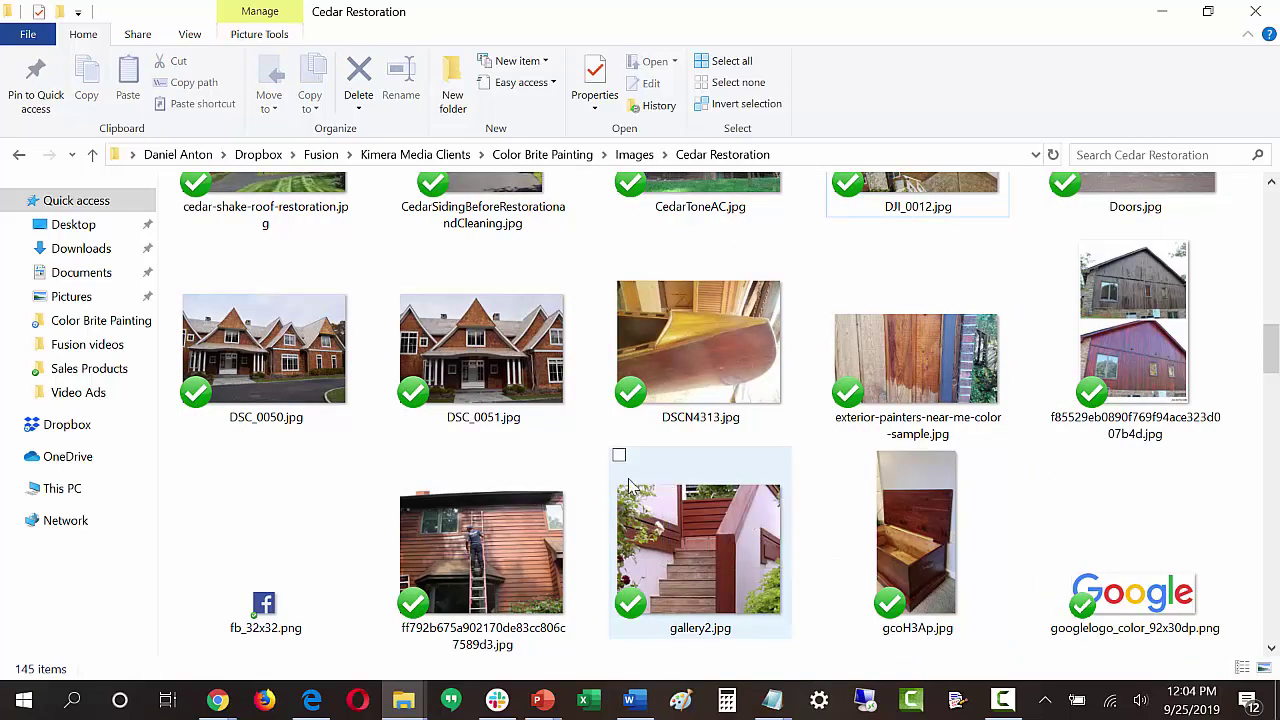
{"action": "left_click", "coordinate": [1108, 588]}
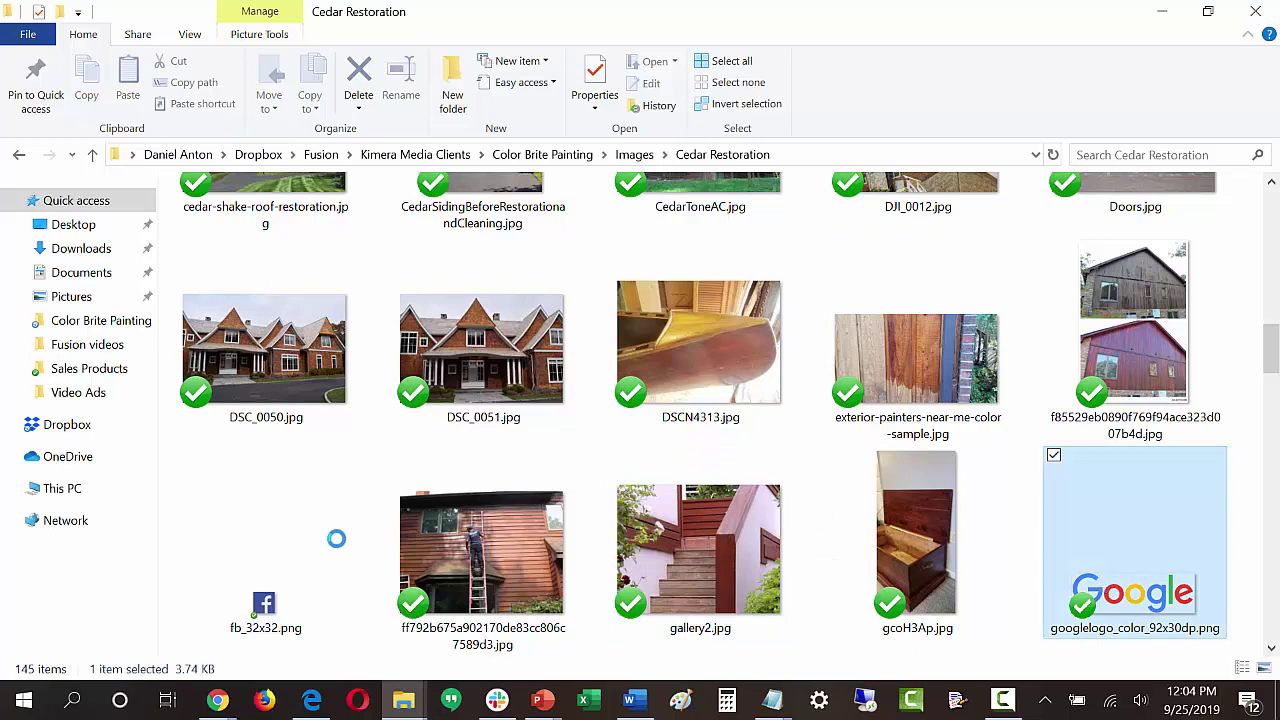
{"action": "key", "text": "Delete"}
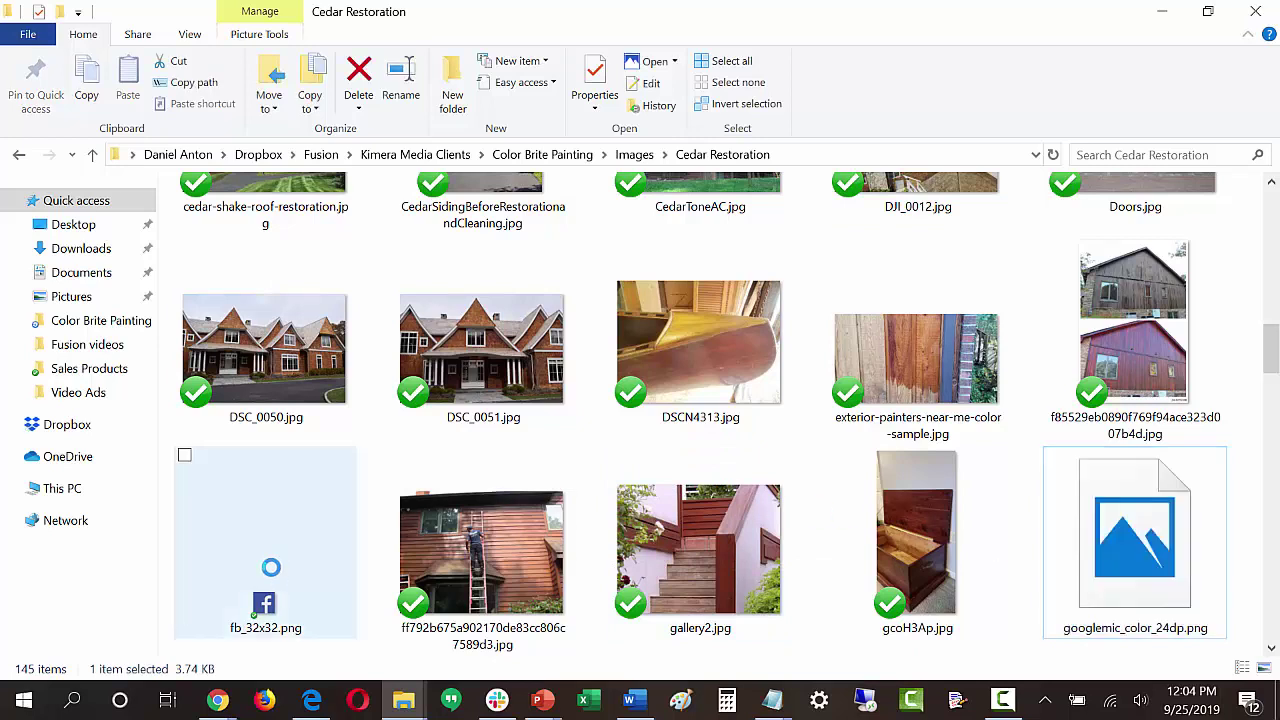
{"action": "left_click", "coordinate": [271, 570]}
{"action": "key", "text": "Delete"}
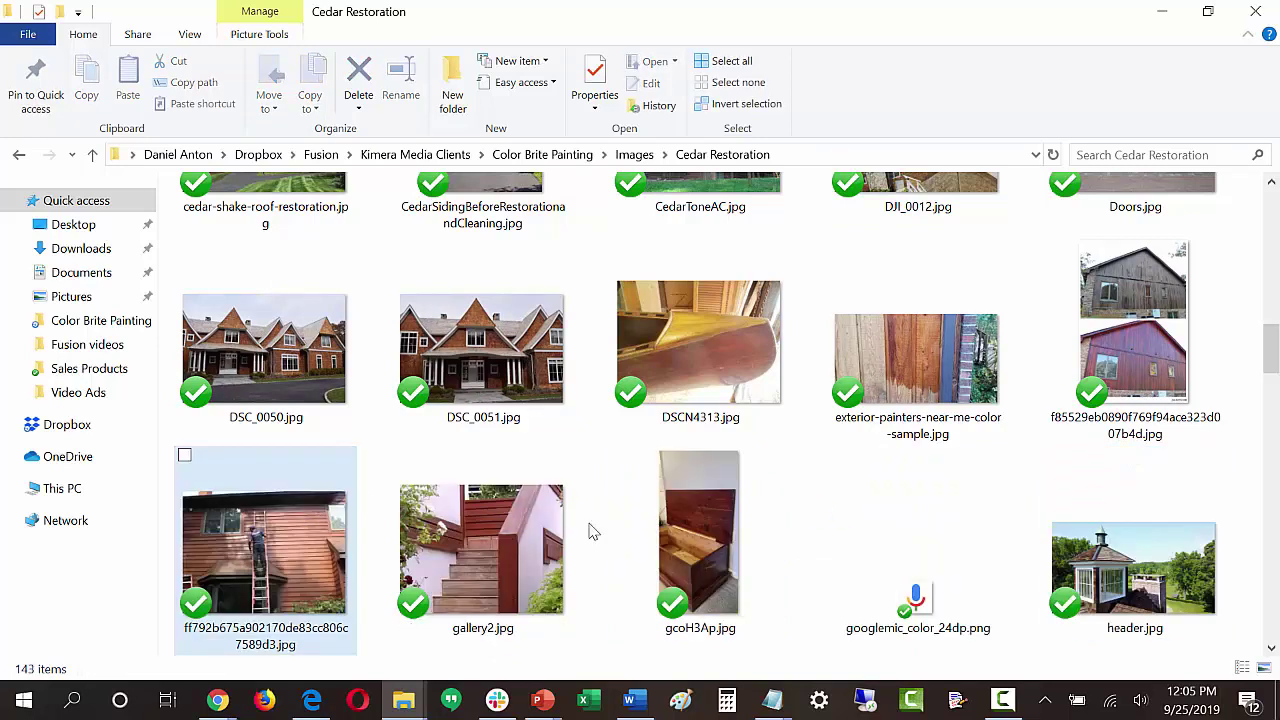
{"action": "left_click", "coordinate": [916, 570]}
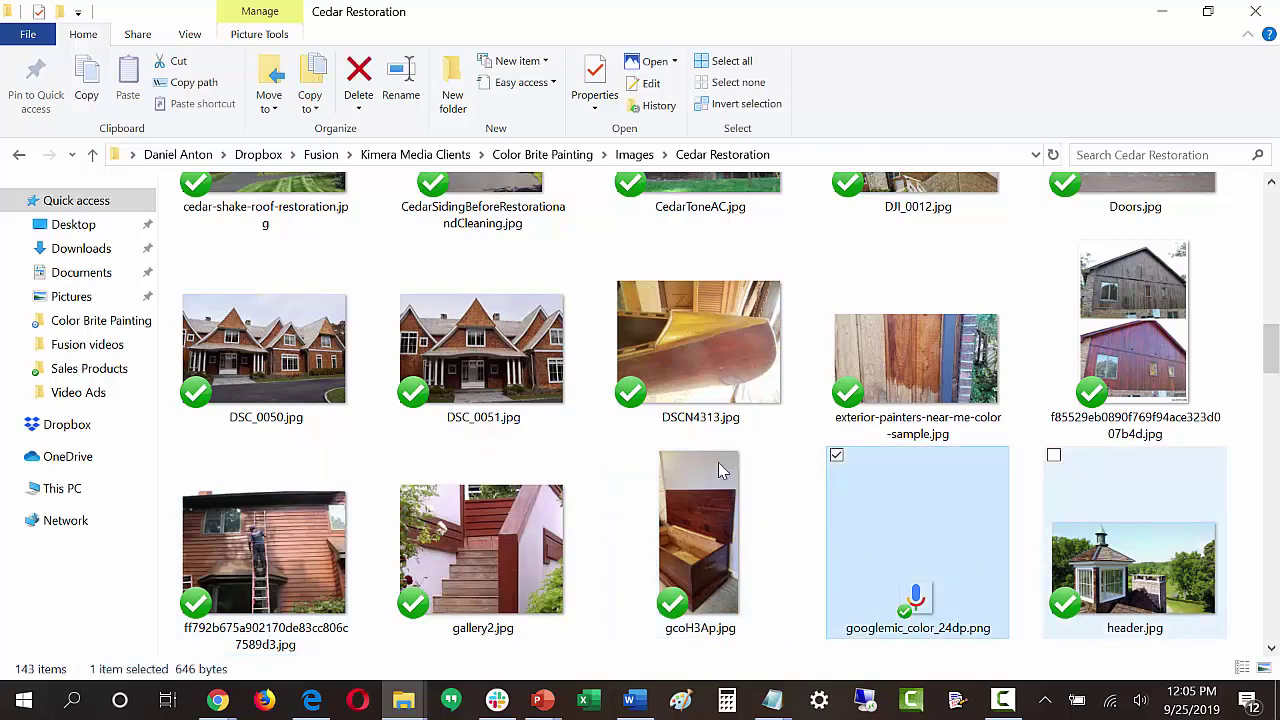
{"action": "key", "text": "Delete"}
Select the unwanted icon files image.png, image.svg, image0.png, image1.png and image2.png together
{"action": "scroll", "coordinate": [720, 466], "scroll_direction": "down", "scroll_amount": 4}
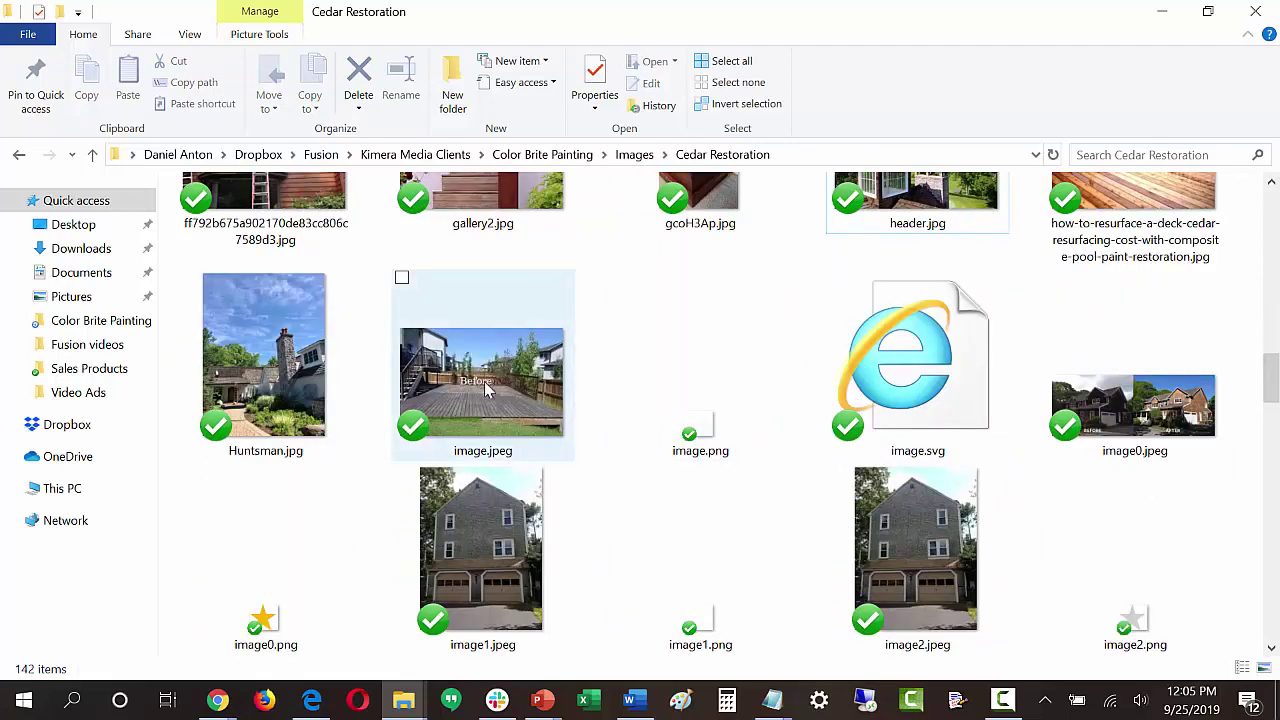
{"action": "left_click", "coordinate": [709, 365]}
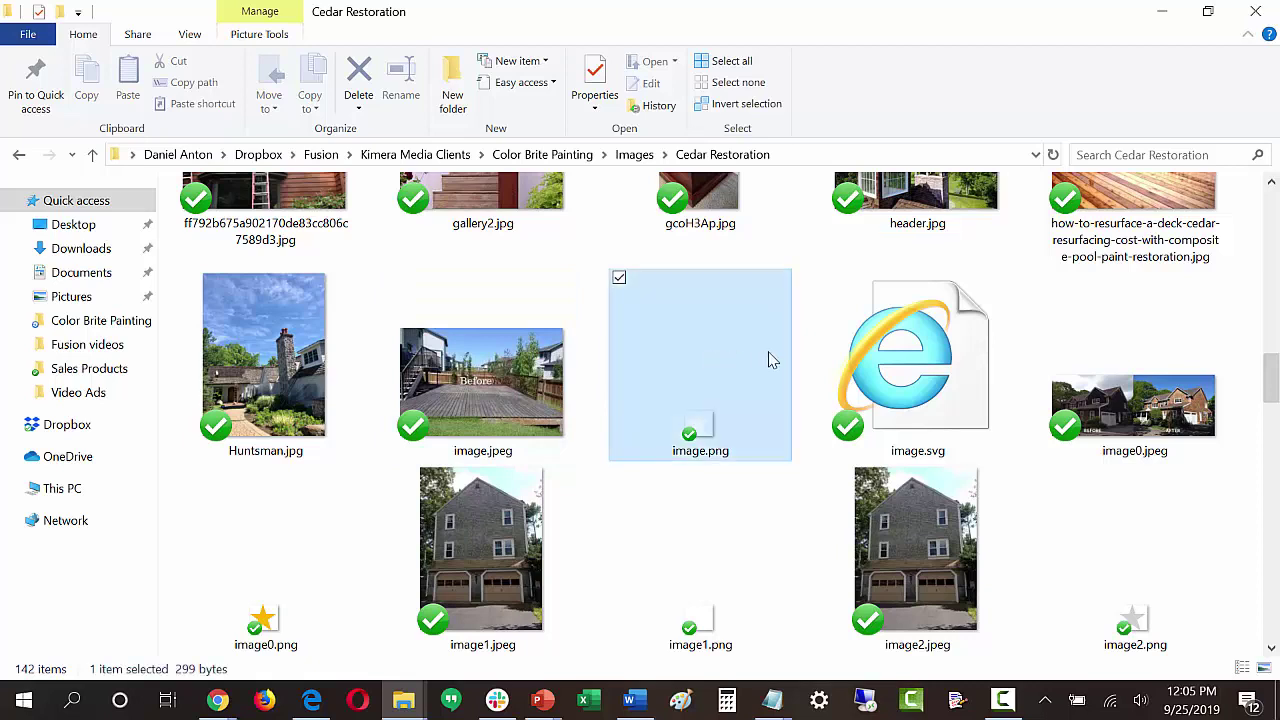
{"action": "left_click", "coordinate": [975, 357], "text": "ctrl"}
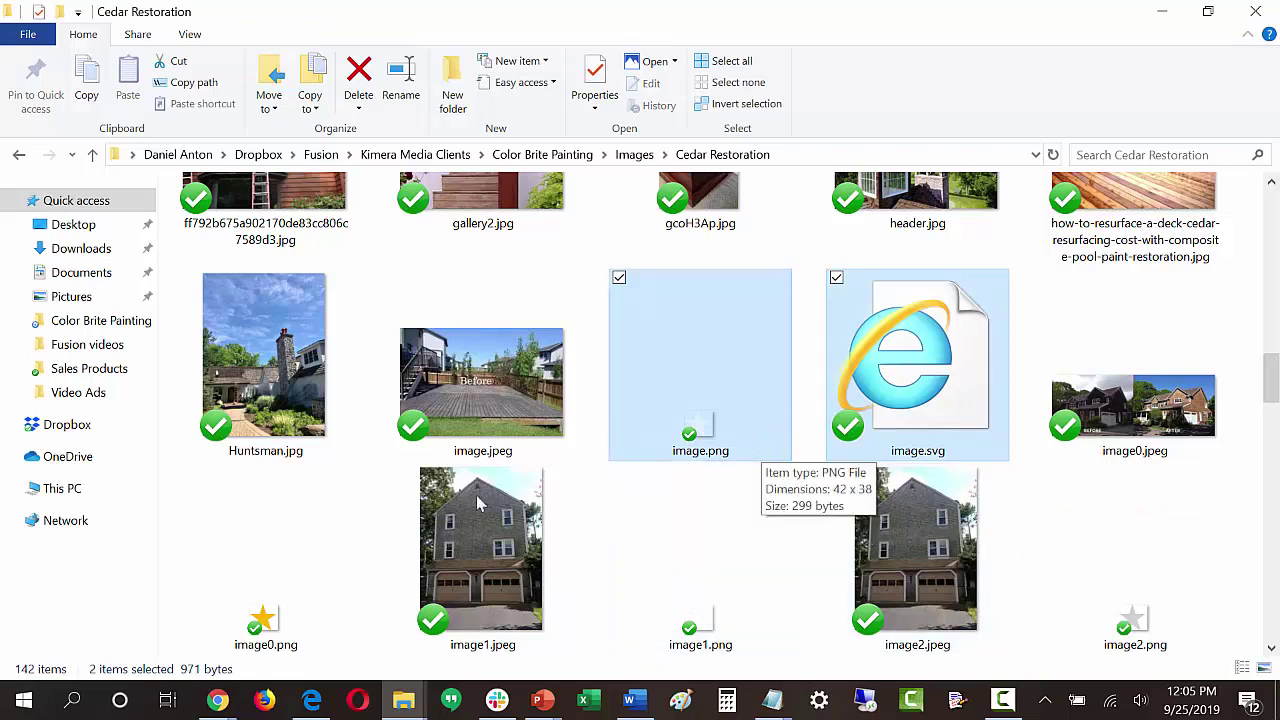
{"action": "left_click", "coordinate": [291, 563], "text": "ctrl"}
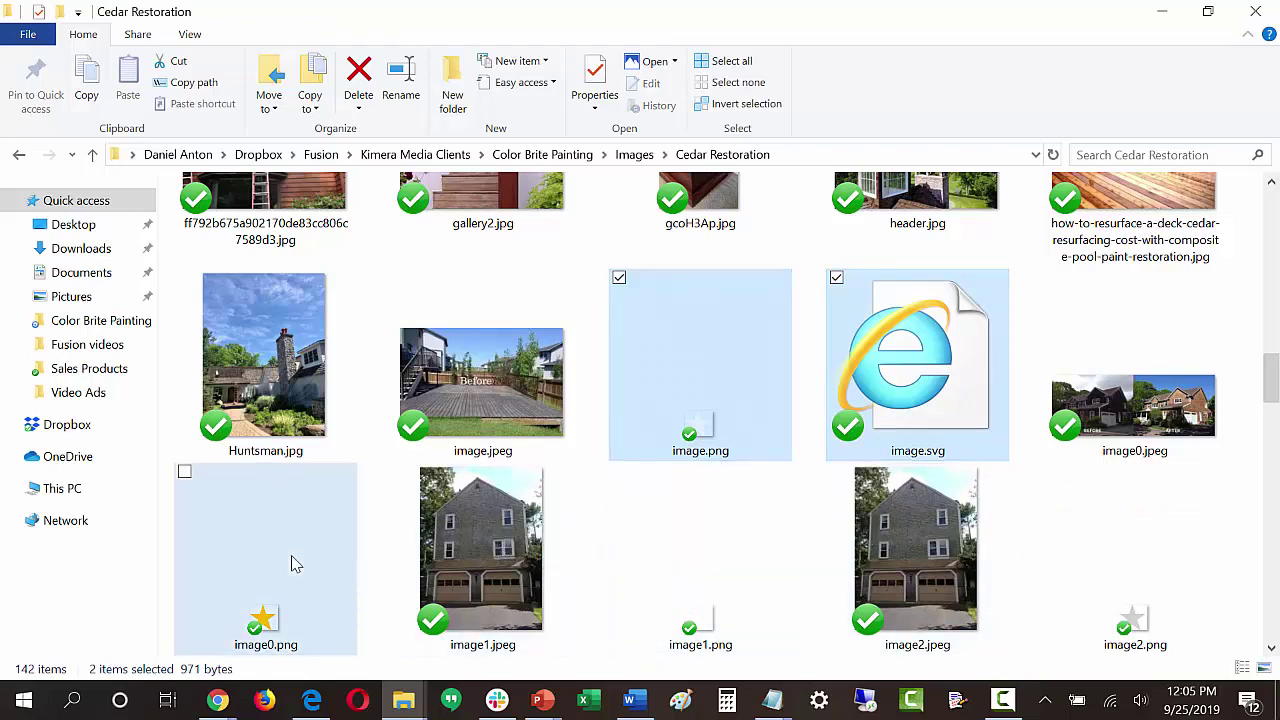
{"action": "left_click", "coordinate": [665, 563], "text": "ctrl"}
{"action": "left_click", "coordinate": [1133, 575], "text": "ctrl"}
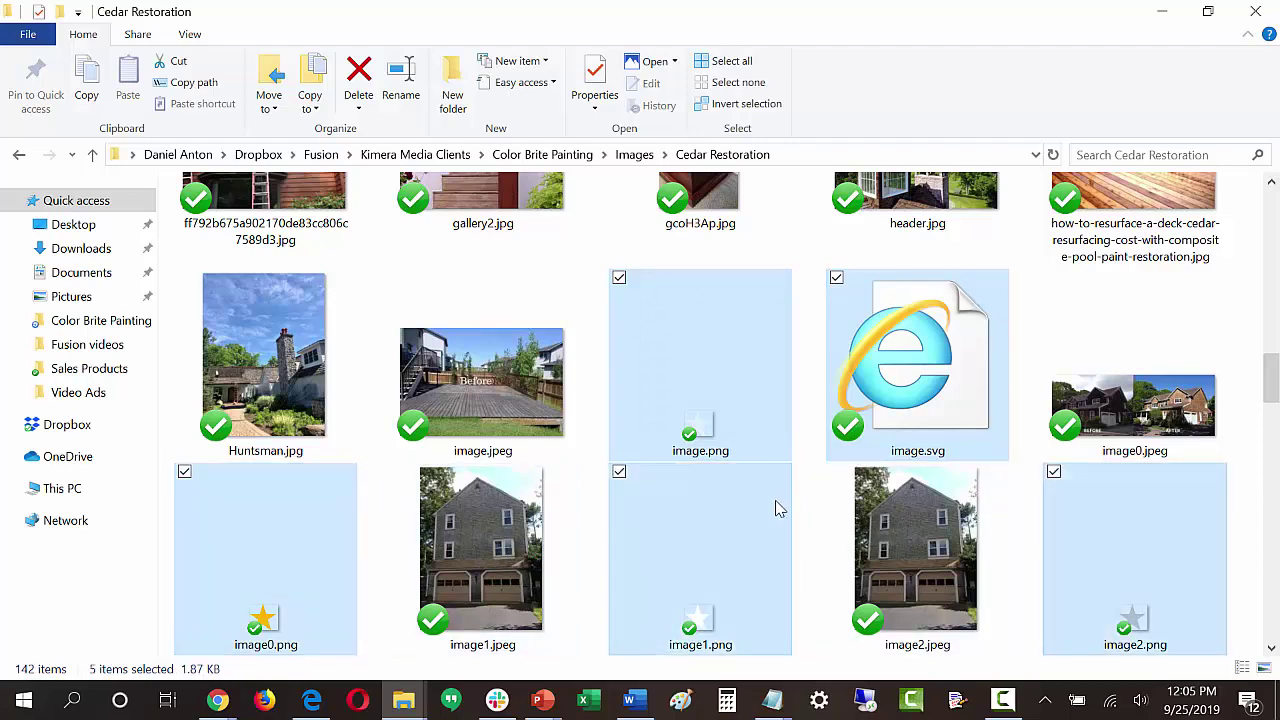
Add the icon files image3.png, image4.png, image5.png, image6.png and image7.png to the selection
{"action": "scroll", "coordinate": [777, 508], "scroll_direction": "down", "scroll_amount": 4}
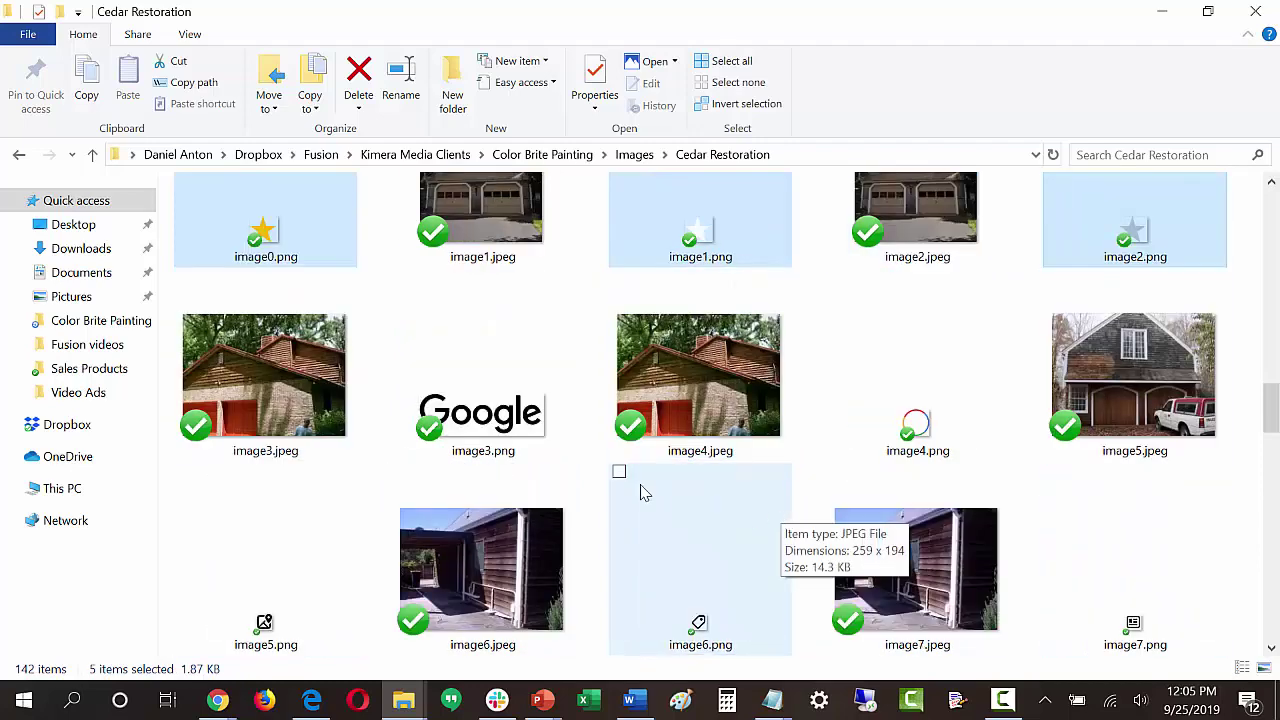
{"action": "left_click", "coordinate": [480, 380], "text": "ctrl"}
{"action": "left_click", "coordinate": [886, 386], "text": "ctrl"}
{"action": "left_click", "coordinate": [233, 548], "text": "ctrl"}
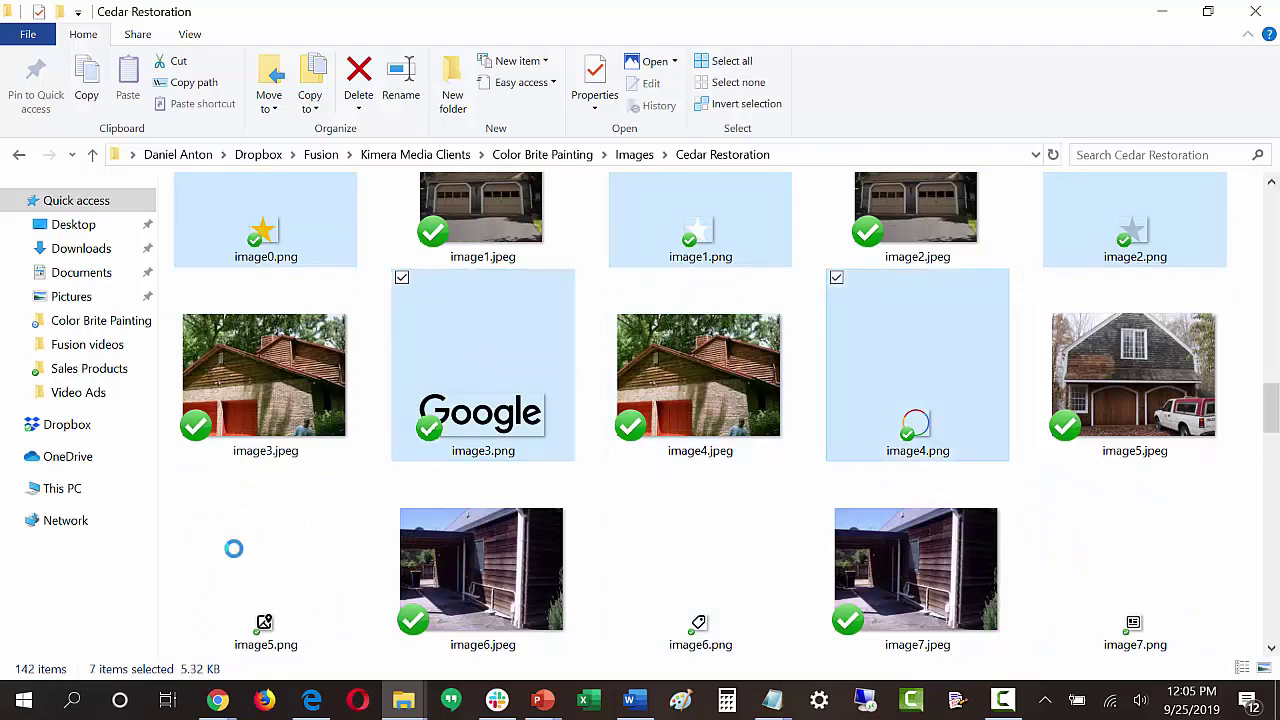
{"action": "left_click", "coordinate": [700, 591], "text": "ctrl"}
{"action": "left_click", "coordinate": [1134, 594], "text": "ctrl"}
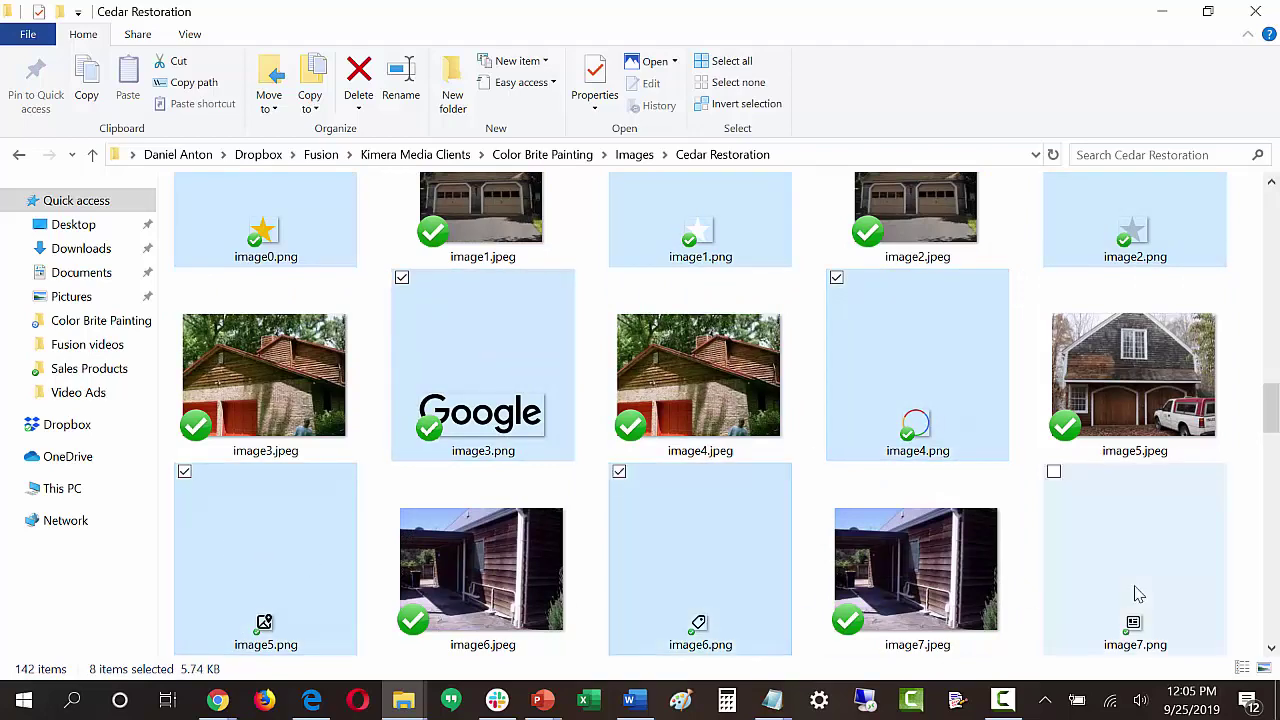
Add the icon files image8.png, image9.png, image10.png and image11.png and the duplicate photo image11.jpeg to the selection
{"action": "scroll", "coordinate": [862, 521], "scroll_direction": "down", "scroll_amount": 2}
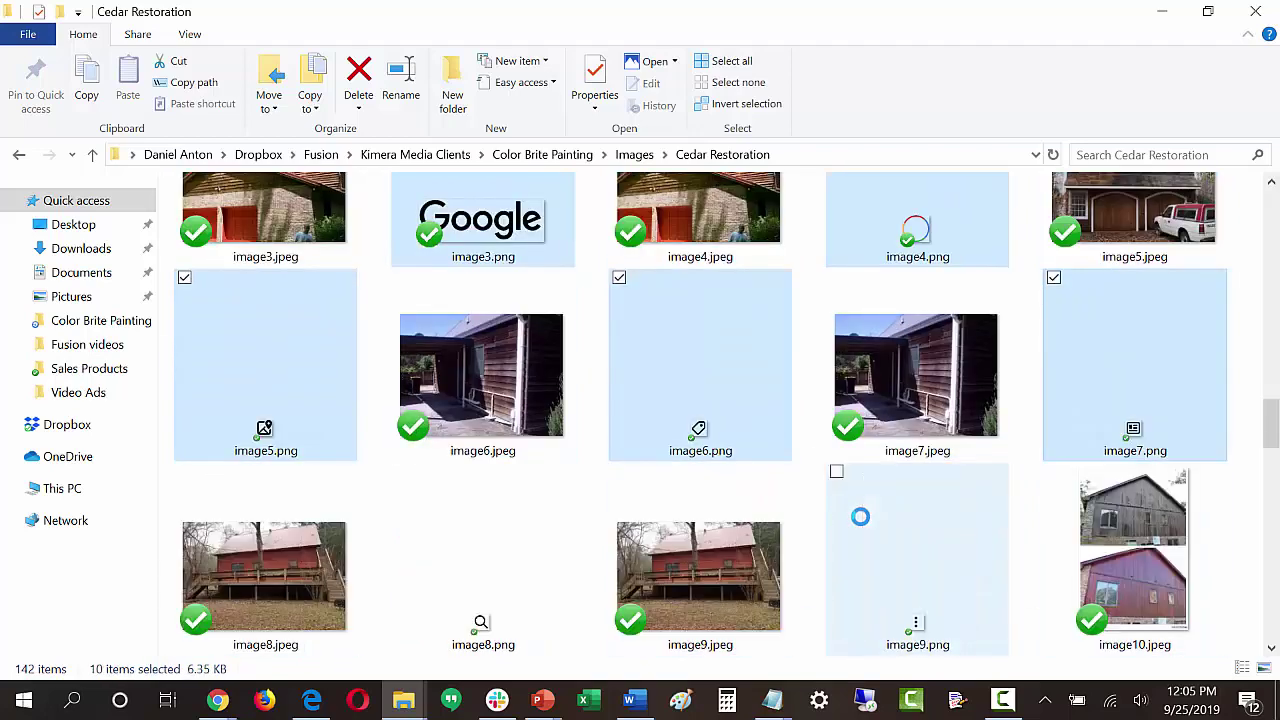
{"action": "scroll", "coordinate": [860, 512], "scroll_direction": "down", "scroll_amount": 2}
{"action": "left_click", "coordinate": [450, 408], "text": "ctrl"}
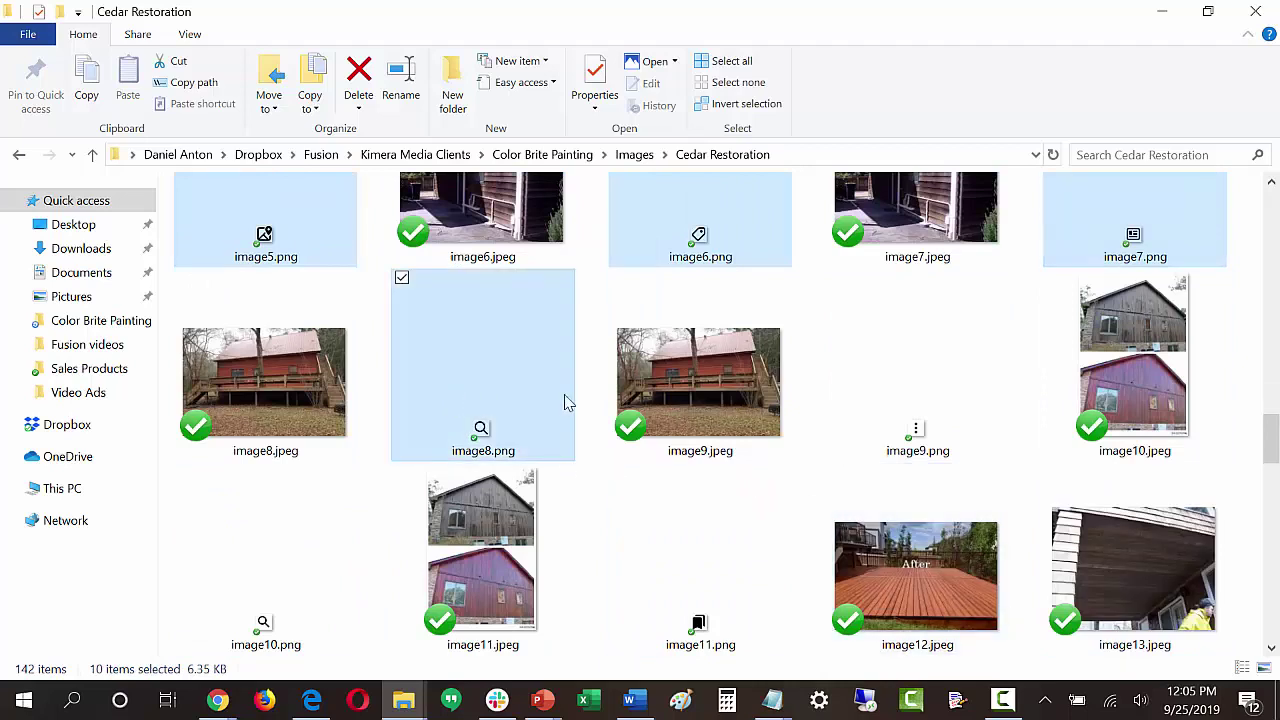
{"action": "left_click", "coordinate": [911, 376], "text": "ctrl"}
{"action": "left_click", "coordinate": [263, 620], "text": "ctrl"}
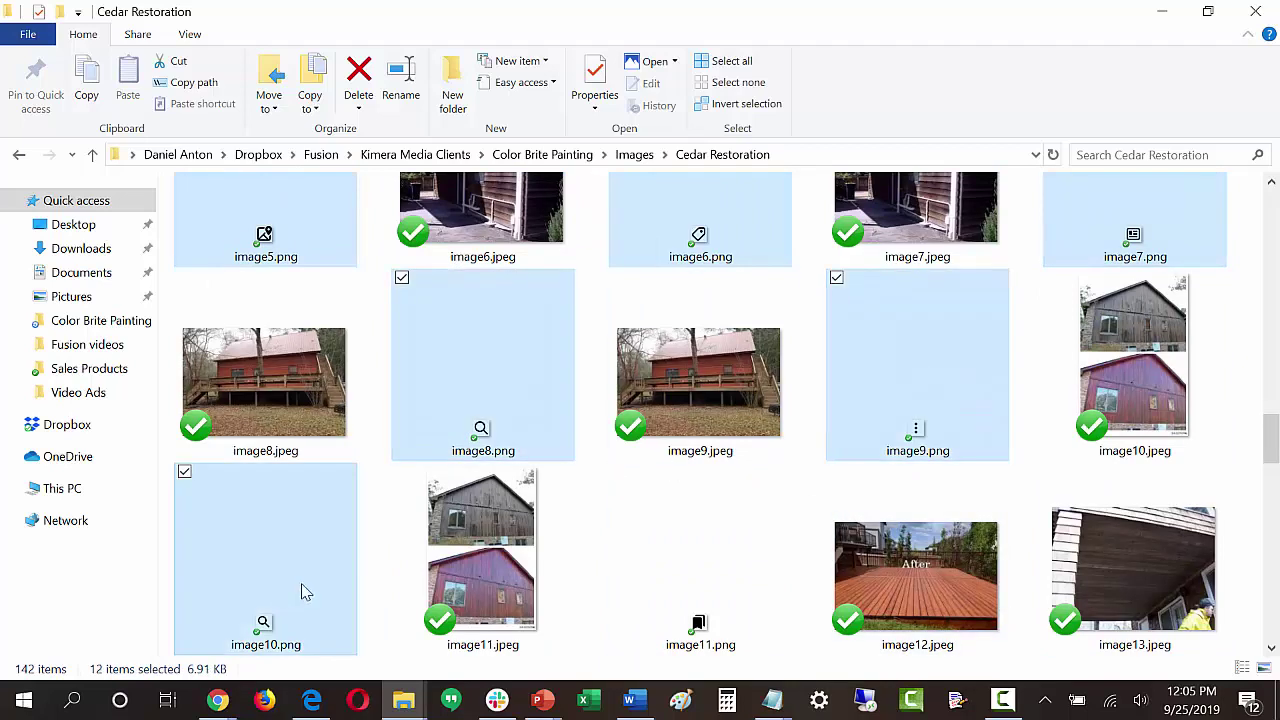
{"action": "left_click", "coordinate": [479, 566], "text": "ctrl"}
{"action": "left_click", "coordinate": [775, 563], "text": "ctrl"}
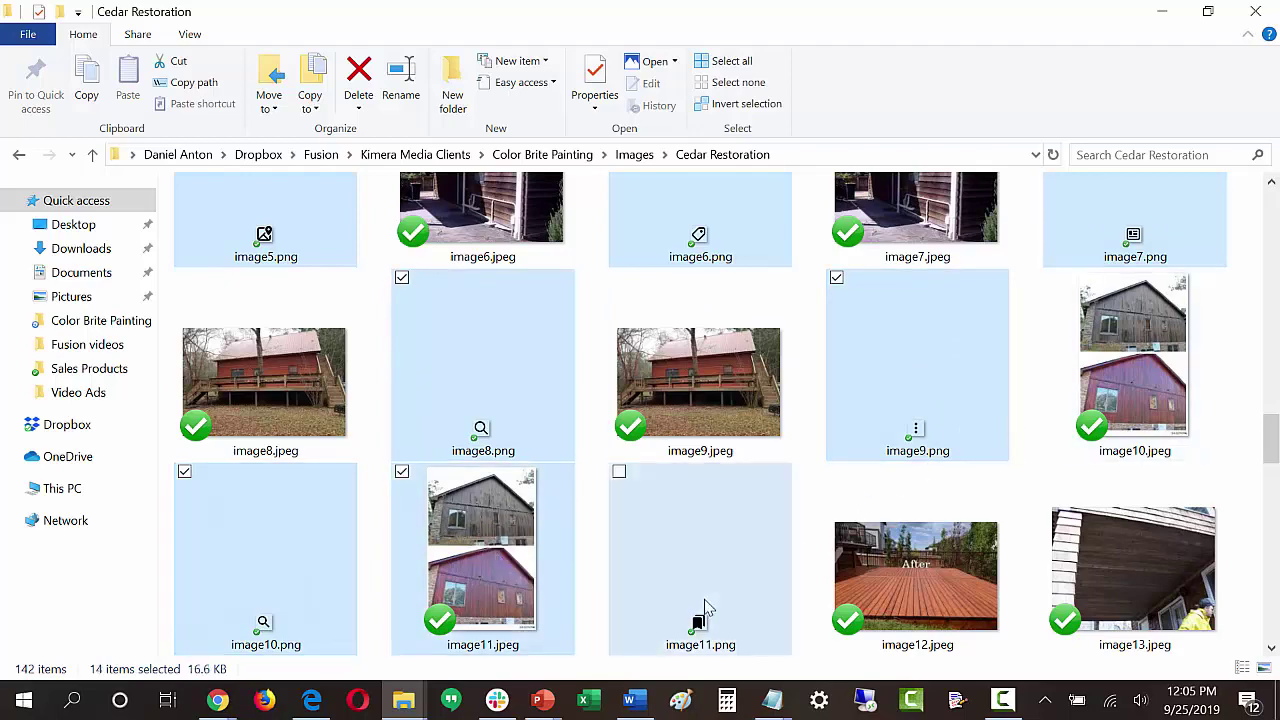
Add the photos image12.jpeg, image16.jpeg and image18.jpeg to the selection
{"action": "scroll", "coordinate": [870, 590], "scroll_direction": "down", "scroll_amount": 1}
{"action": "left_click", "coordinate": [998, 405], "text": "ctrl"}
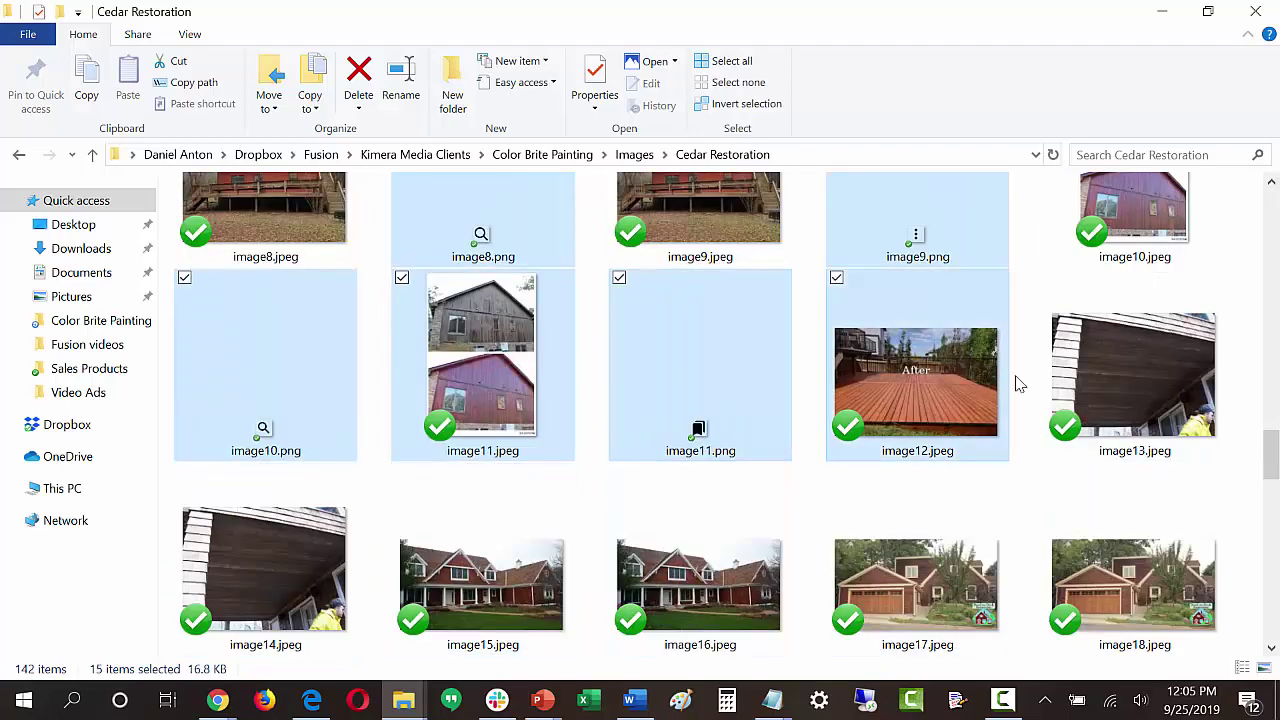
{"action": "left_click", "coordinate": [1108, 600], "text": "ctrl"}
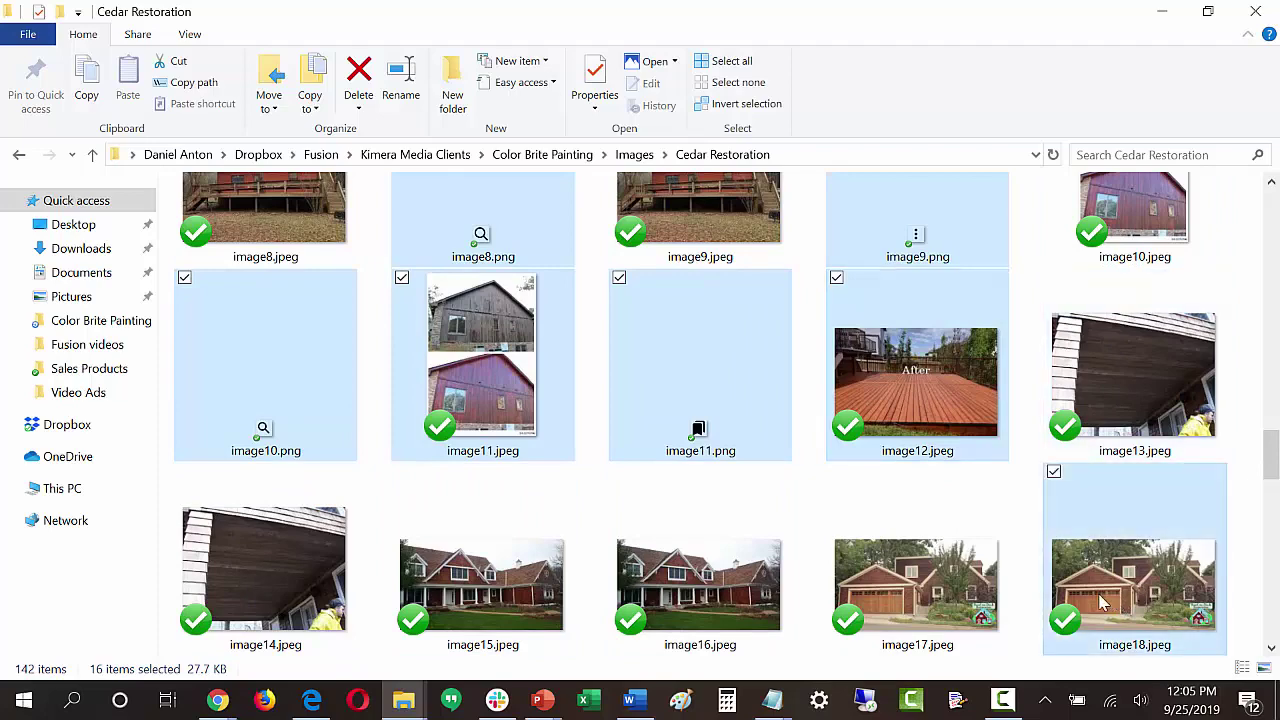
{"action": "left_click", "coordinate": [697, 590], "text": "ctrl"}
{"action": "scroll", "coordinate": [572, 578], "scroll_direction": "down", "scroll_amount": 1}
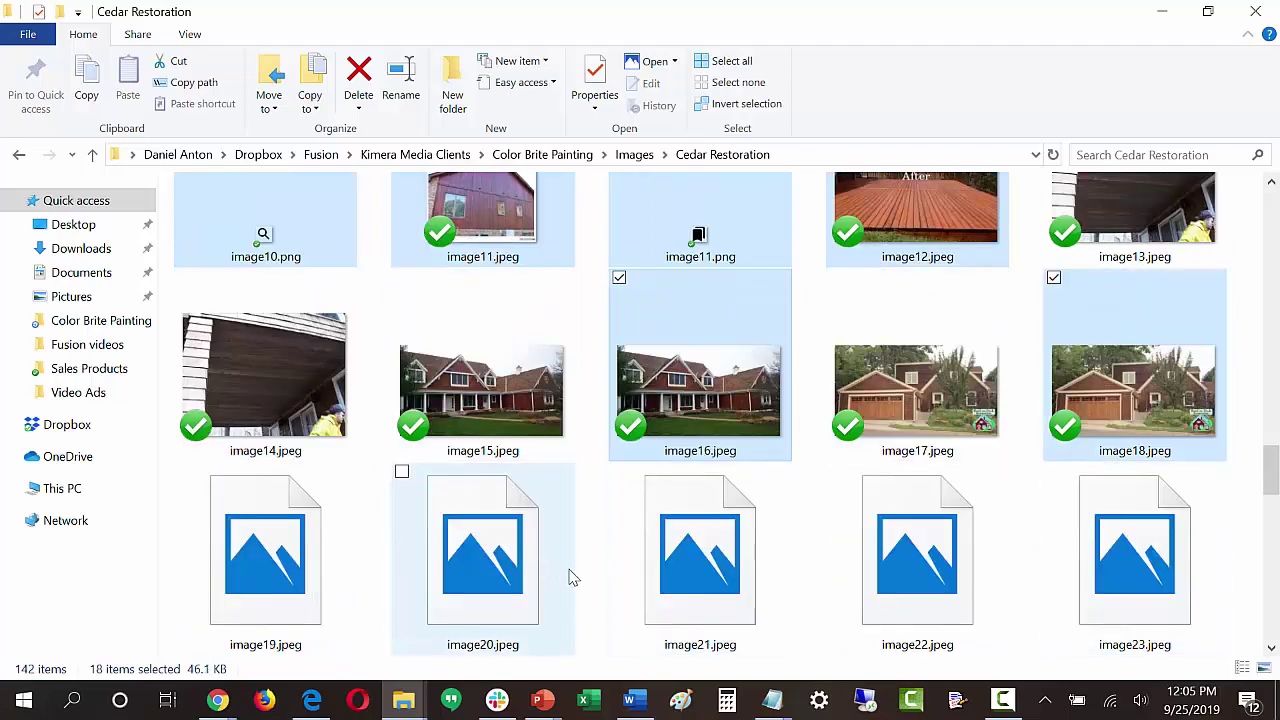
Add the duplicate photos image20.jpeg, image22.jpeg, image24.jpeg and image27.jpeg to the selection
{"action": "scroll", "coordinate": [366, 537], "scroll_direction": "down", "scroll_amount": 1}
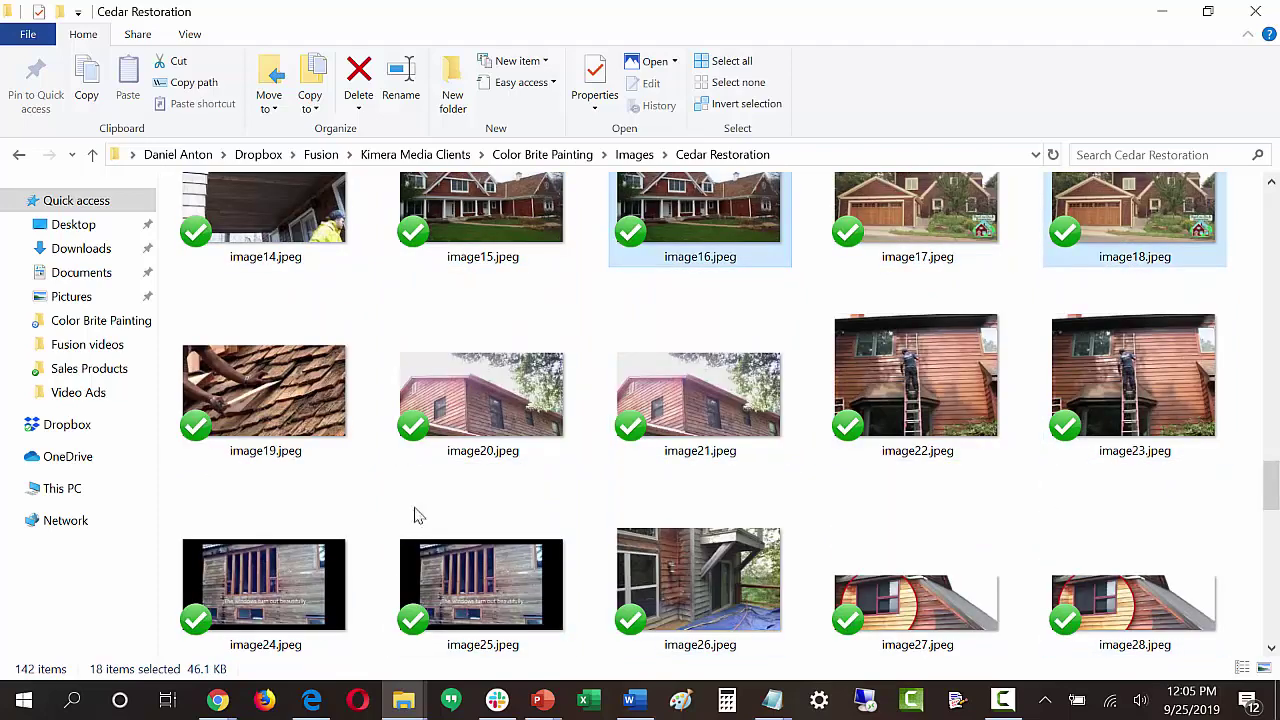
{"action": "left_click", "coordinate": [474, 430], "text": "ctrl"}
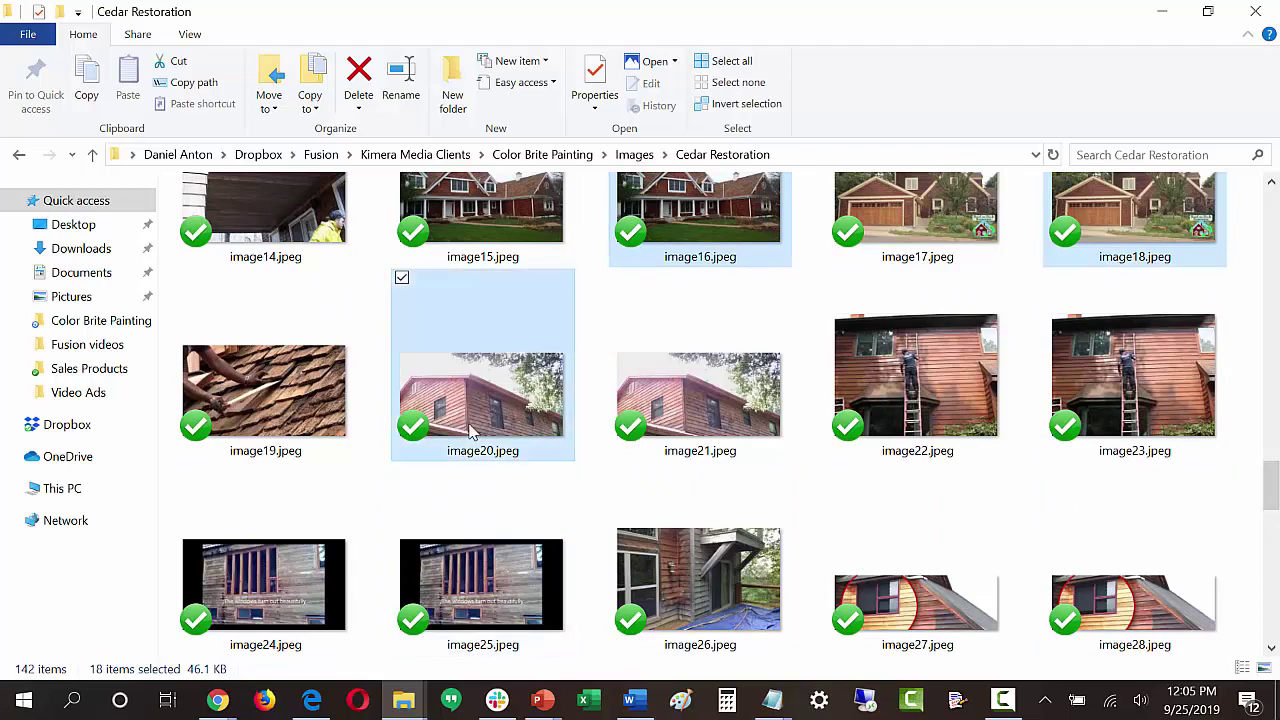
{"action": "left_click", "coordinate": [921, 386], "text": "ctrl"}
{"action": "scroll", "coordinate": [766, 486], "scroll_direction": "down", "scroll_amount": 1}
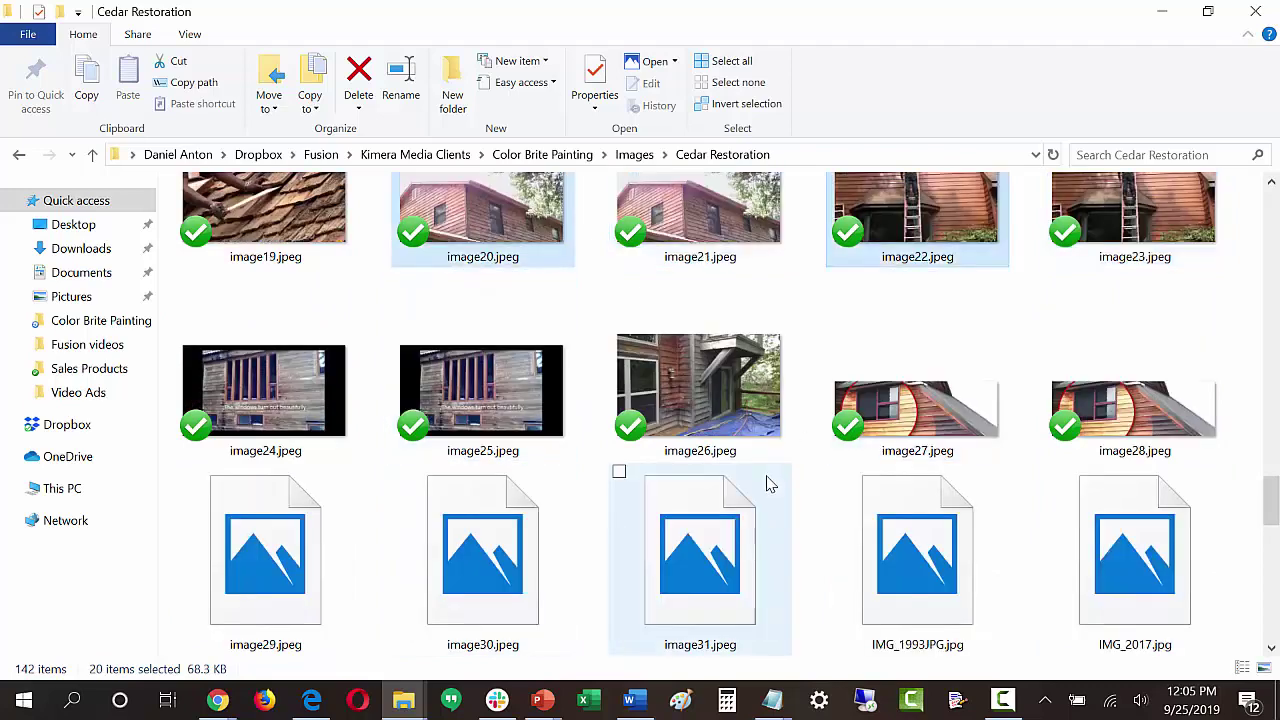
{"action": "left_click", "coordinate": [287, 397], "text": "ctrl"}
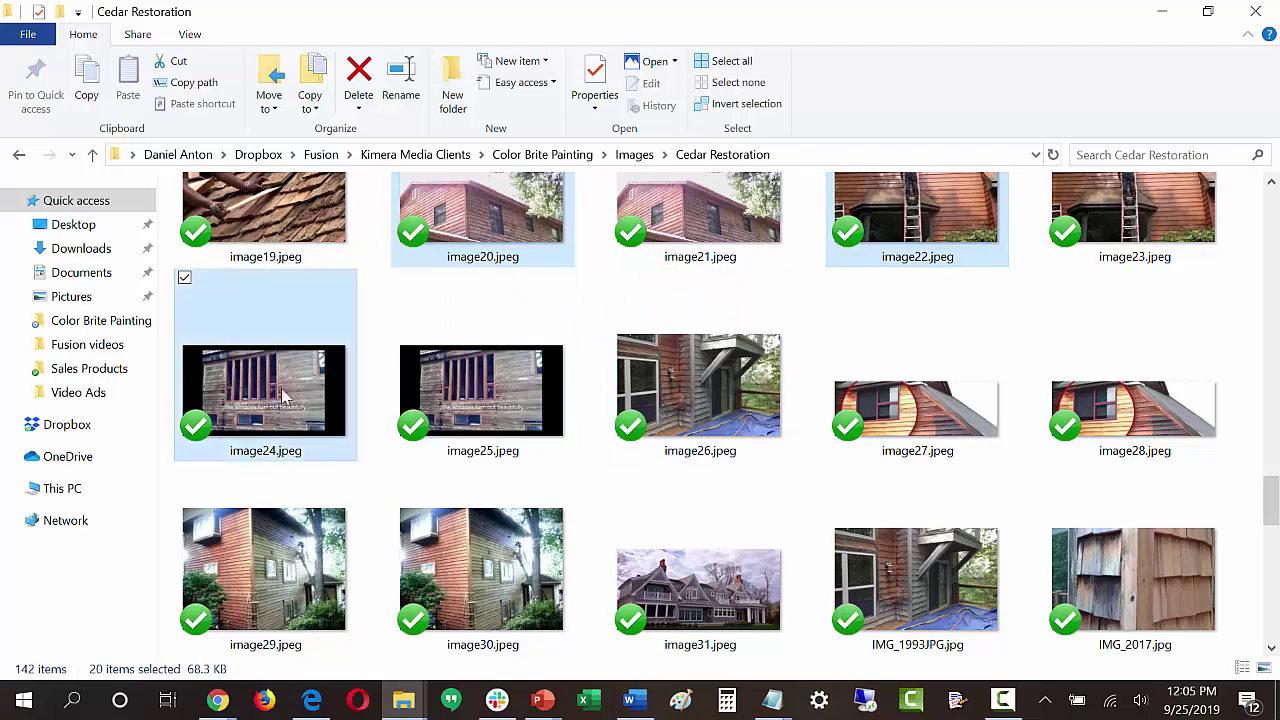
{"action": "left_click", "coordinate": [903, 433], "text": "ctrl"}
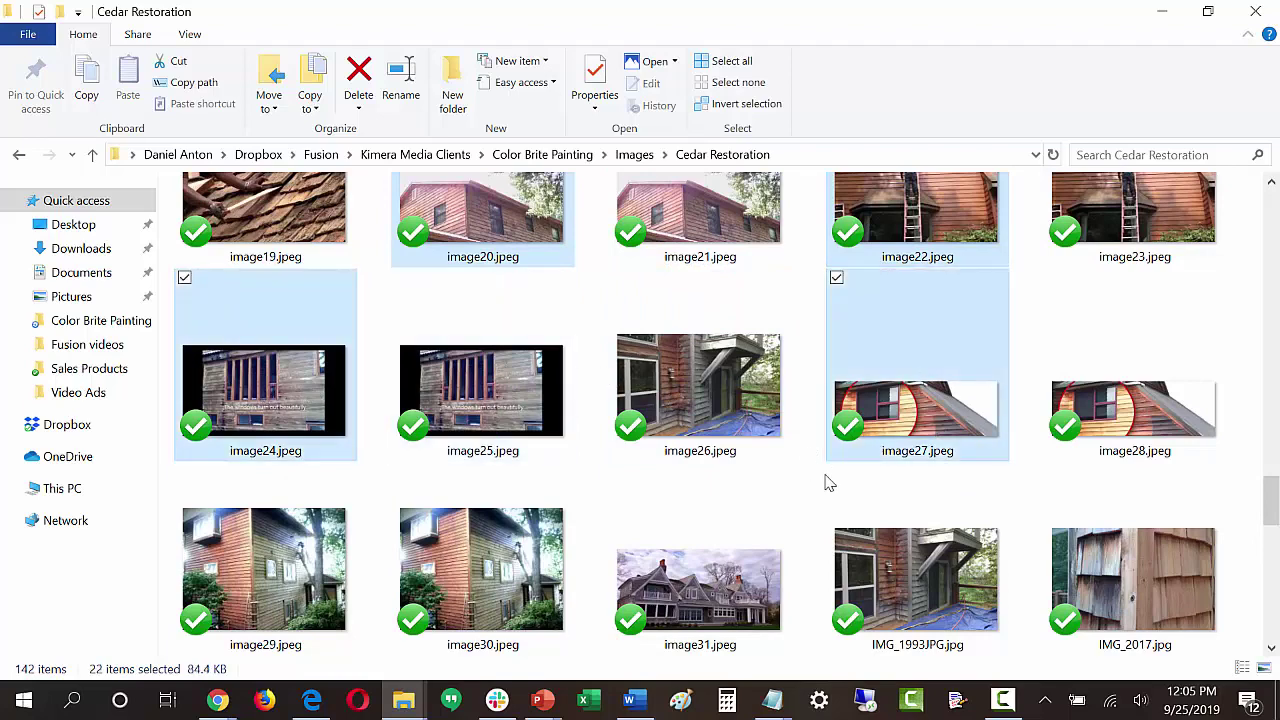
Add image29.jpeg and the LIMITED_EDITION_SG_Signature_Candle picture to the selection, then delete all the selected files
{"action": "scroll", "coordinate": [828, 483], "scroll_direction": "down", "scroll_amount": 2}
{"action": "left_click", "coordinate": [312, 340], "text": "ctrl"}
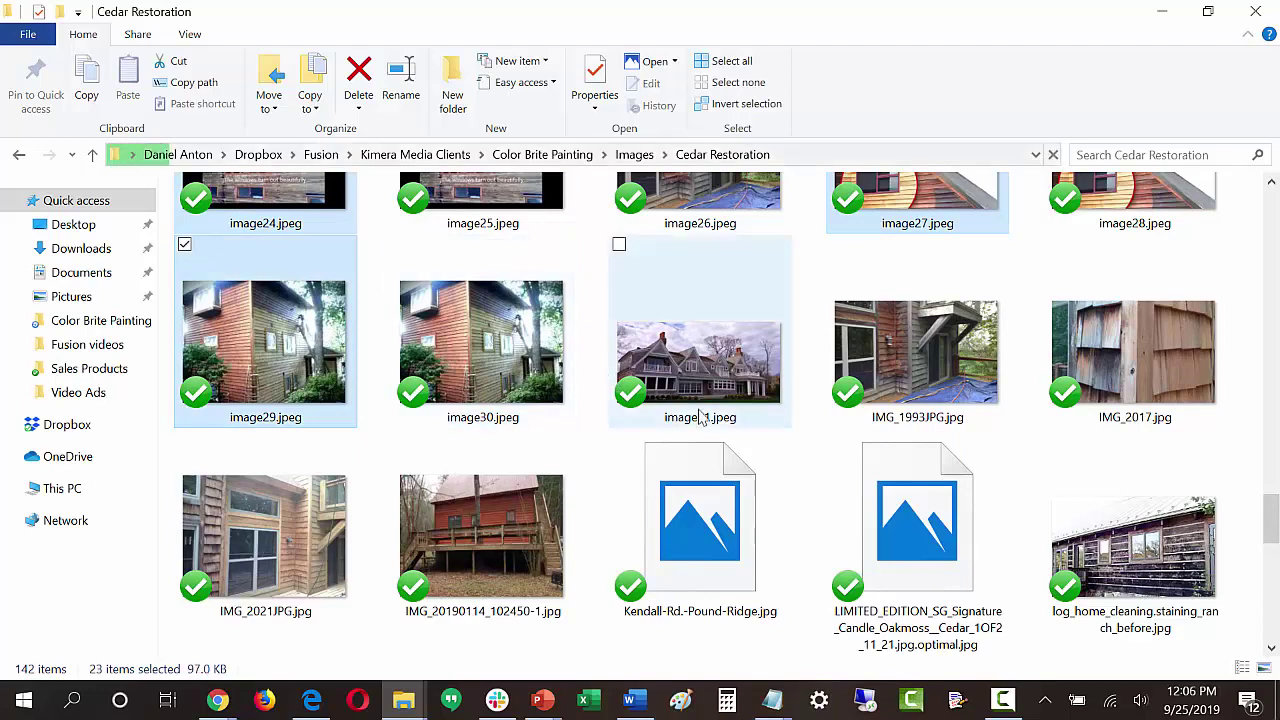
{"action": "left_click", "coordinate": [912, 500], "text": "ctrl"}
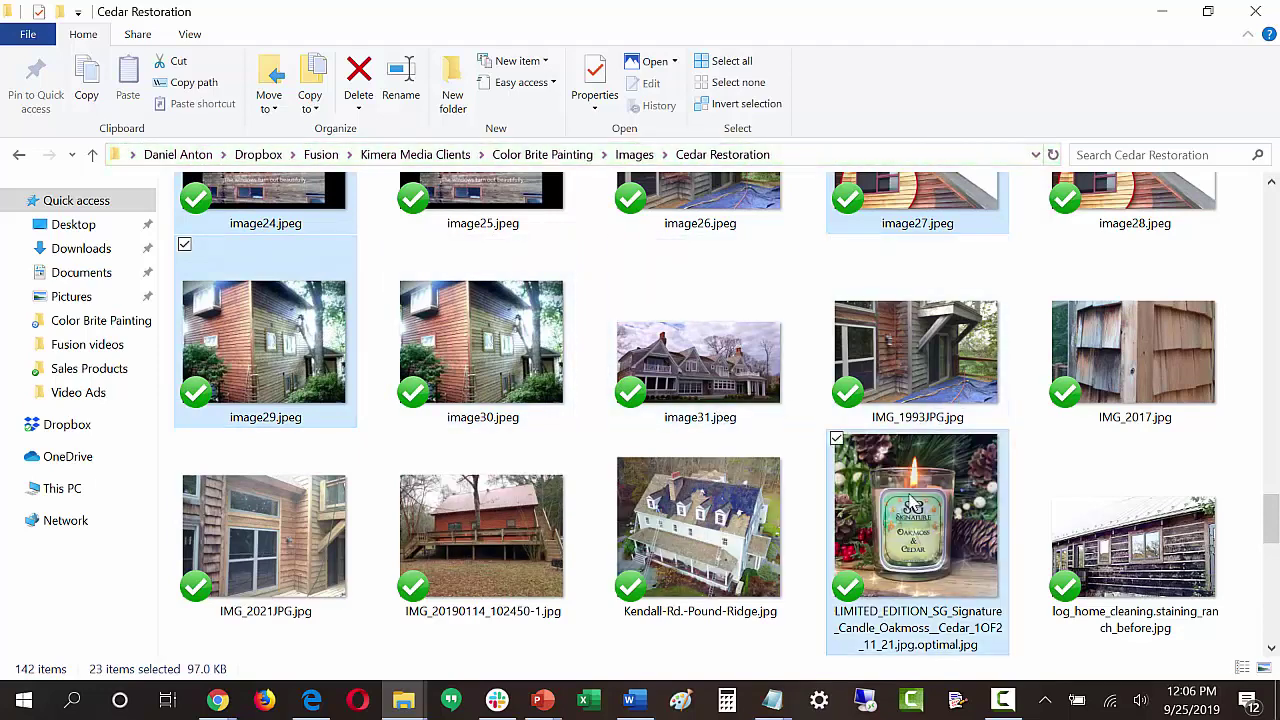
{"action": "scroll", "coordinate": [770, 520], "scroll_direction": "down", "scroll_amount": 2}
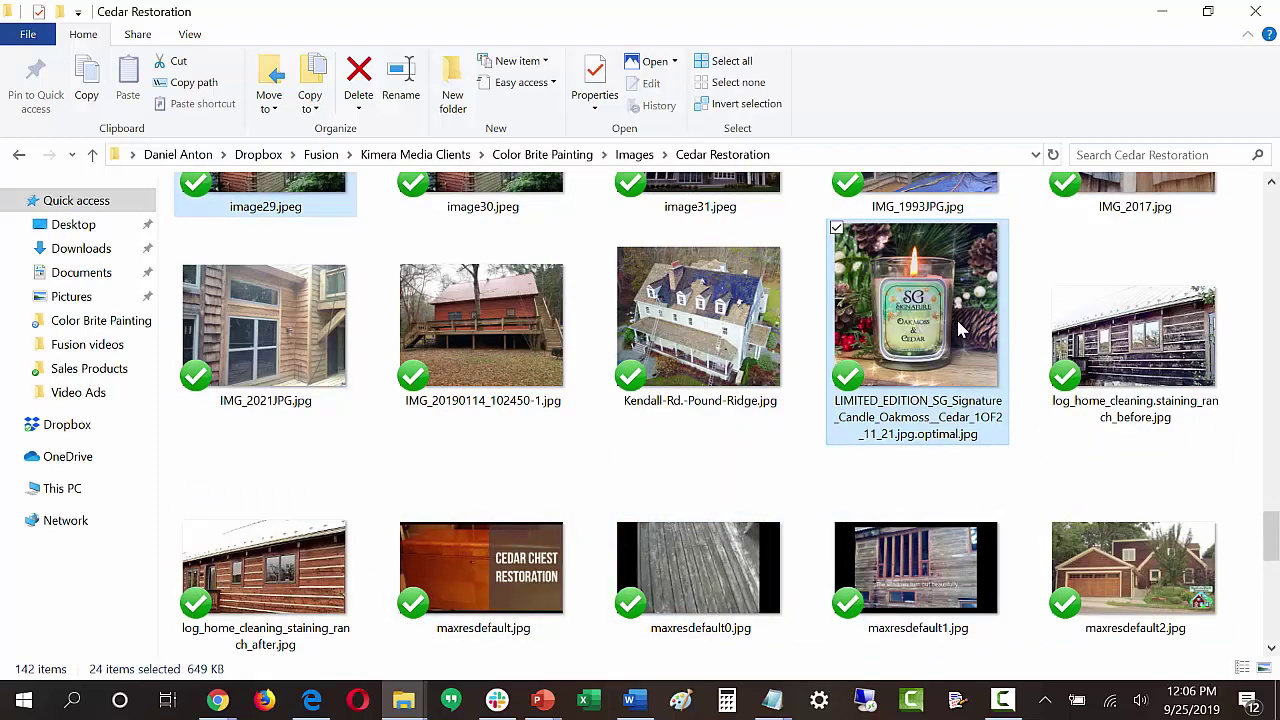
{"action": "key", "text": "Delete"}
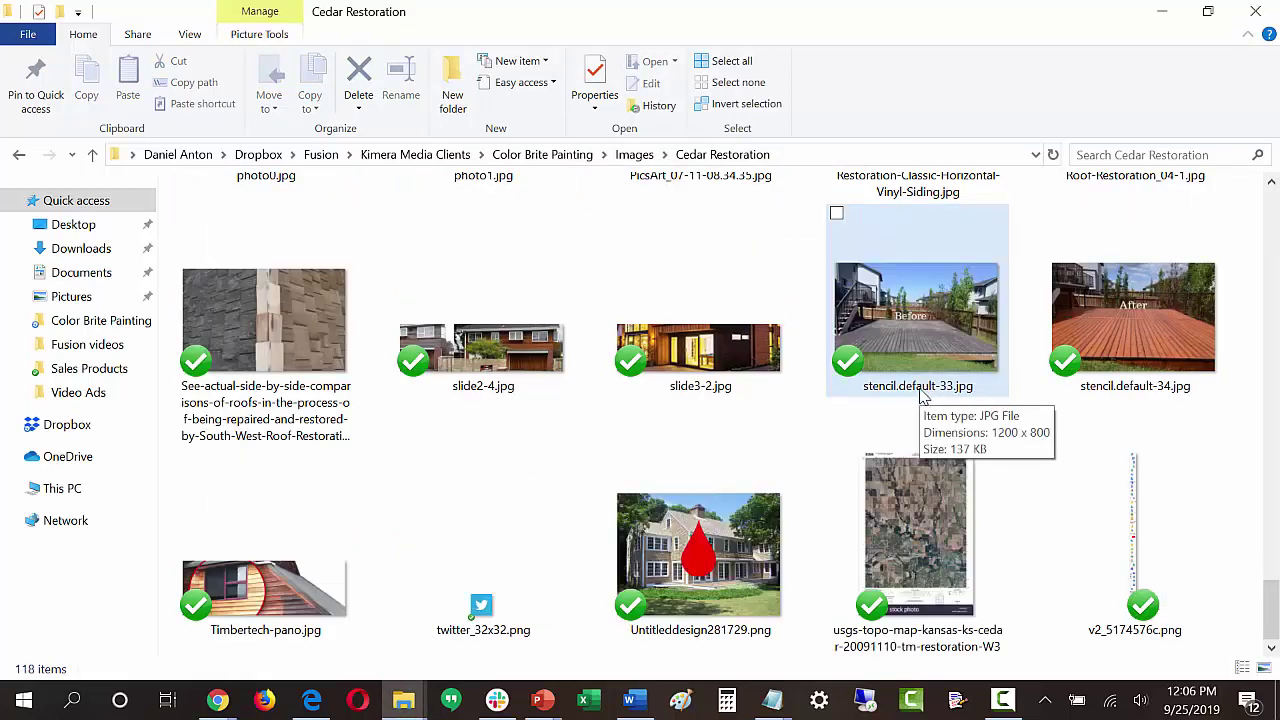
Delete the usgs-topo-map Kansas picture, v2_5174576c.png and the wooden chest photo wp-1451322054458.jpg
{"action": "scroll", "coordinate": [920, 395], "scroll_direction": "down", "scroll_amount": 2}
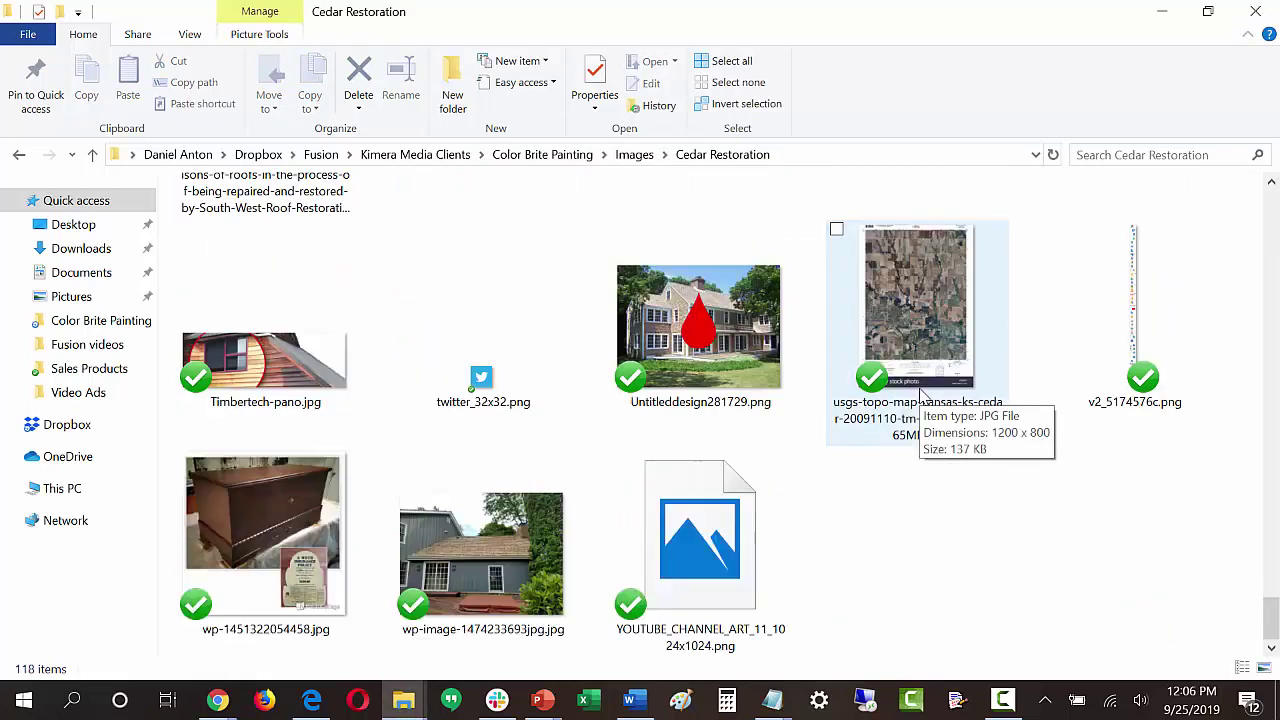
{"action": "left_click", "coordinate": [912, 314]}
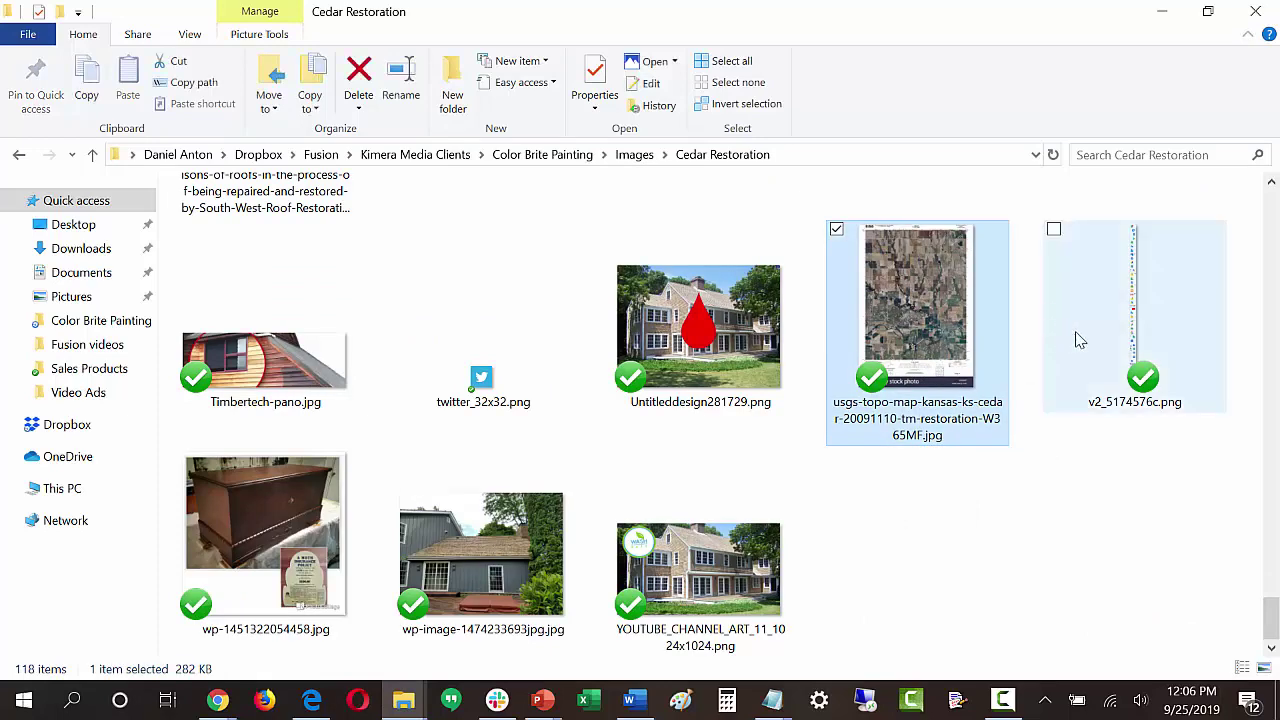
{"action": "key", "text": "Delete"}
{"action": "left_click", "coordinate": [960, 380]}
{"action": "key", "text": "Delete"}
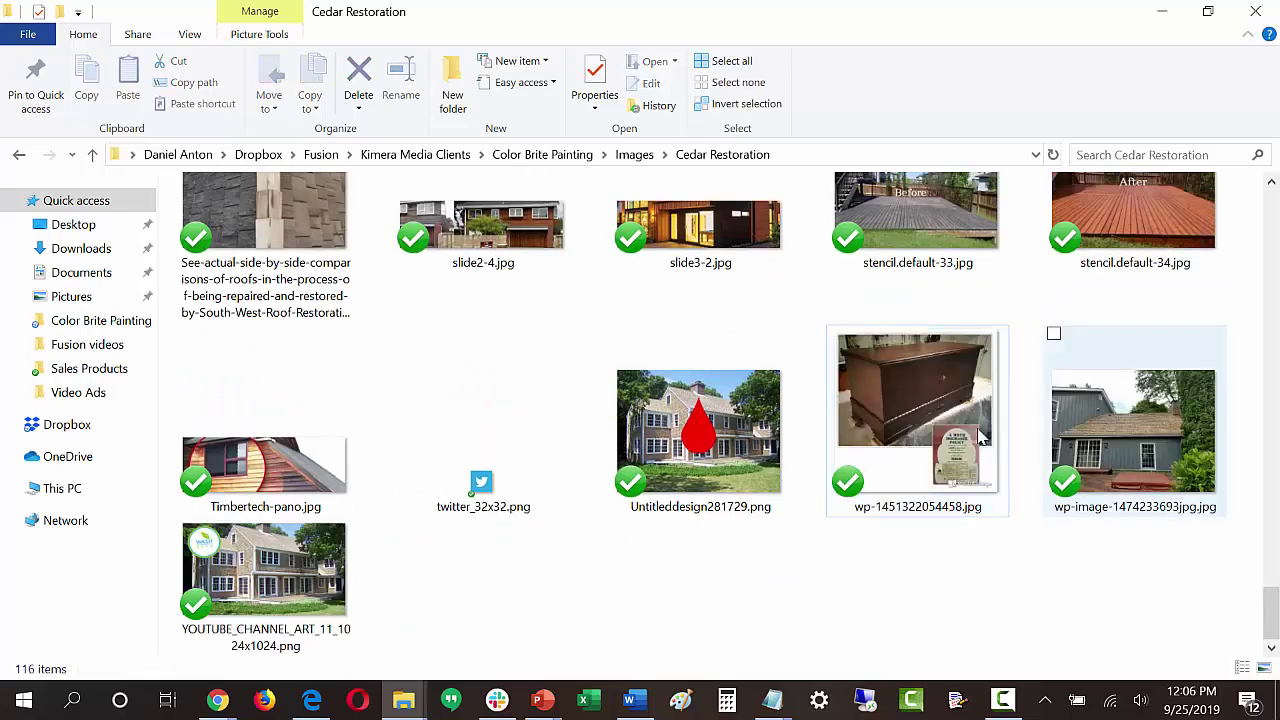
{"action": "left_click", "coordinate": [980, 437]}
{"action": "key", "text": "Delete"}
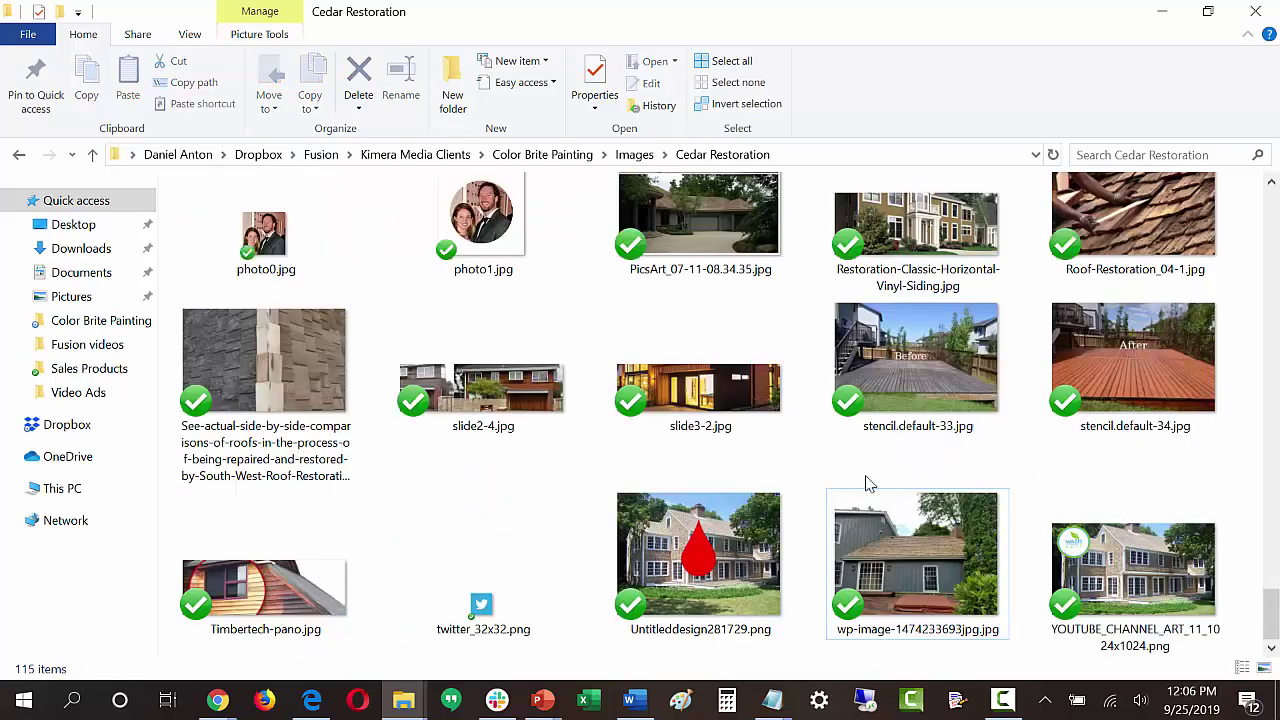
Delete the icon file twitter_32x32.png and the portrait pictures photo0.jpg and photo1.jpg
{"action": "left_click", "coordinate": [481, 581]}
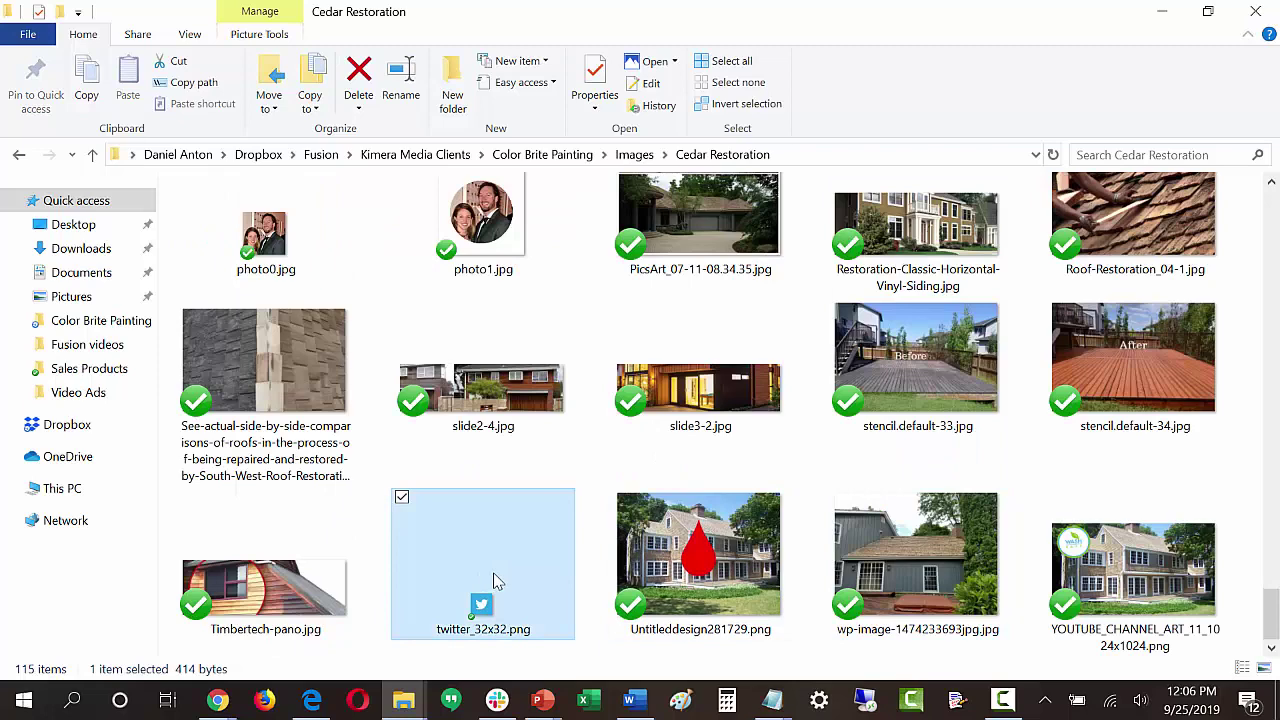
{"action": "key", "text": "Delete"}
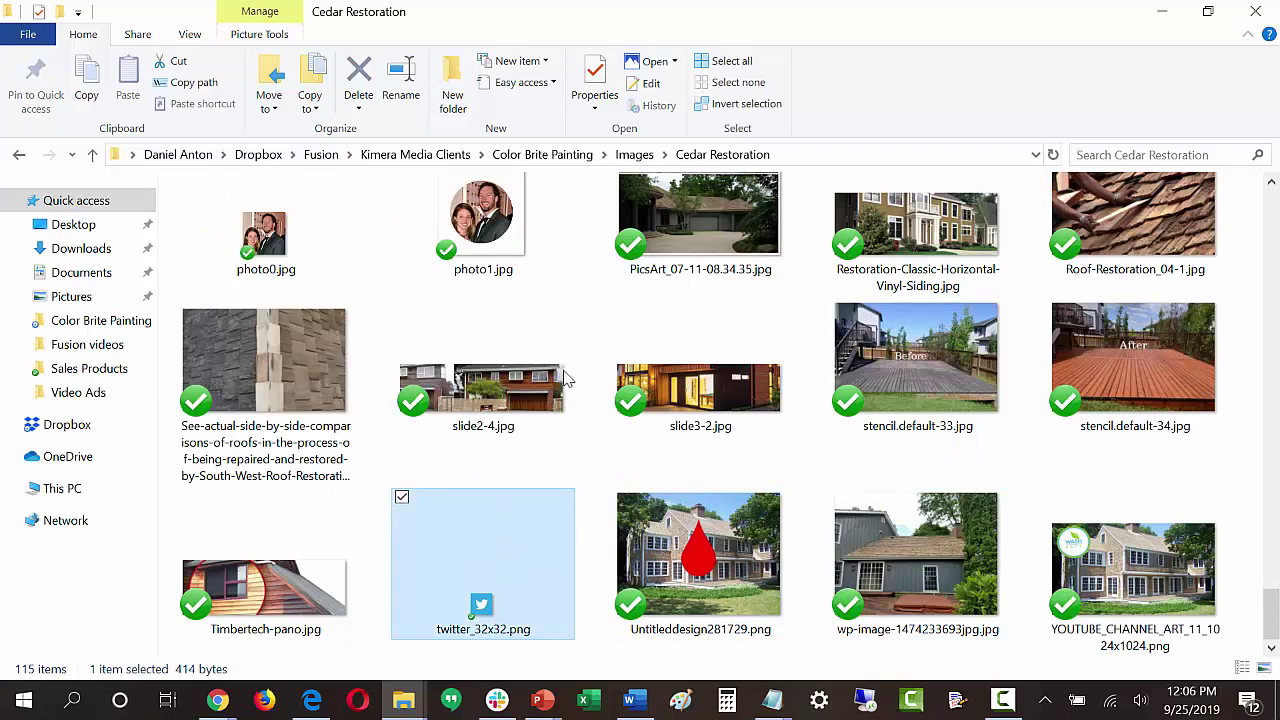
{"action": "left_click", "coordinate": [481, 340]}
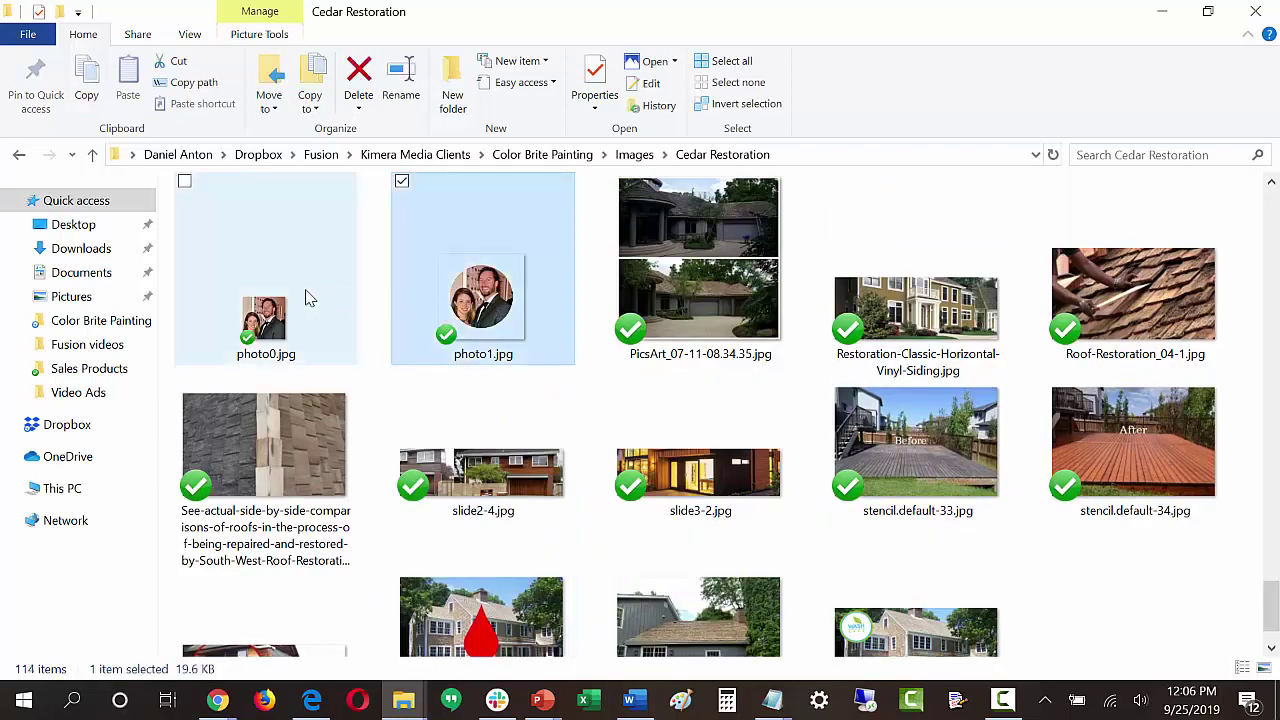
{"action": "left_click", "coordinate": [288, 312], "text": "ctrl"}
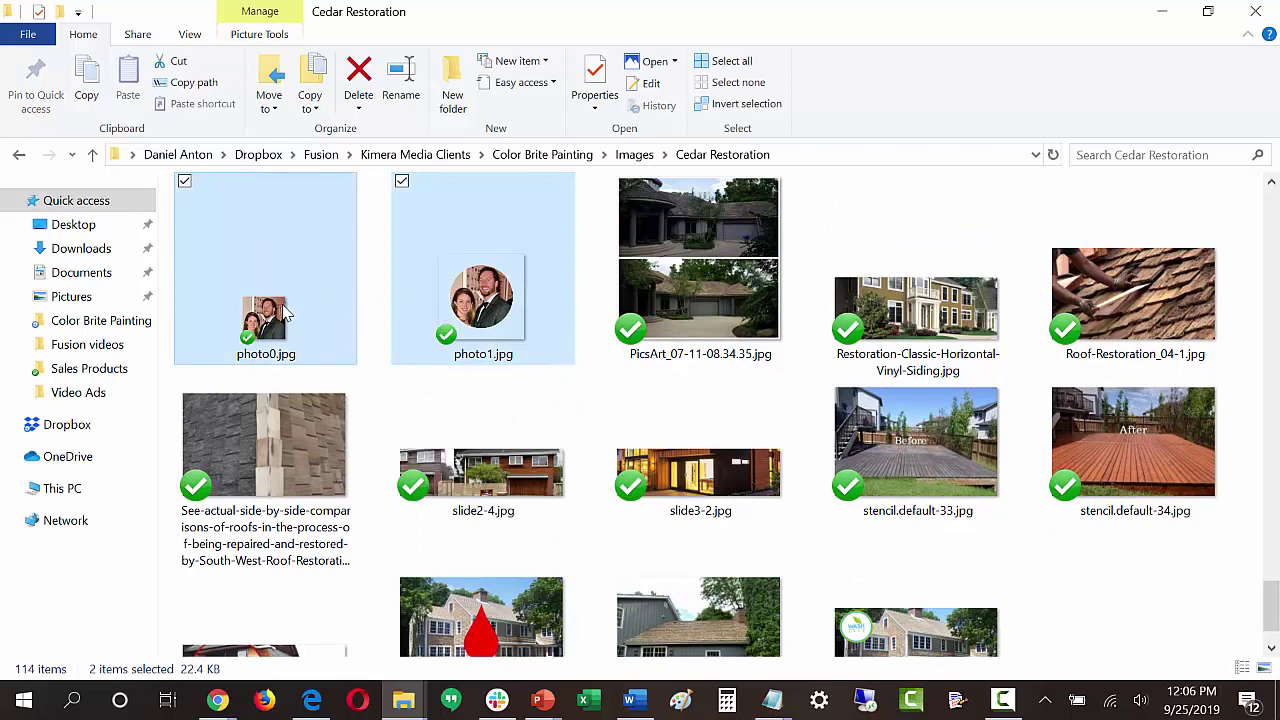
{"action": "key", "text": "Delete"}
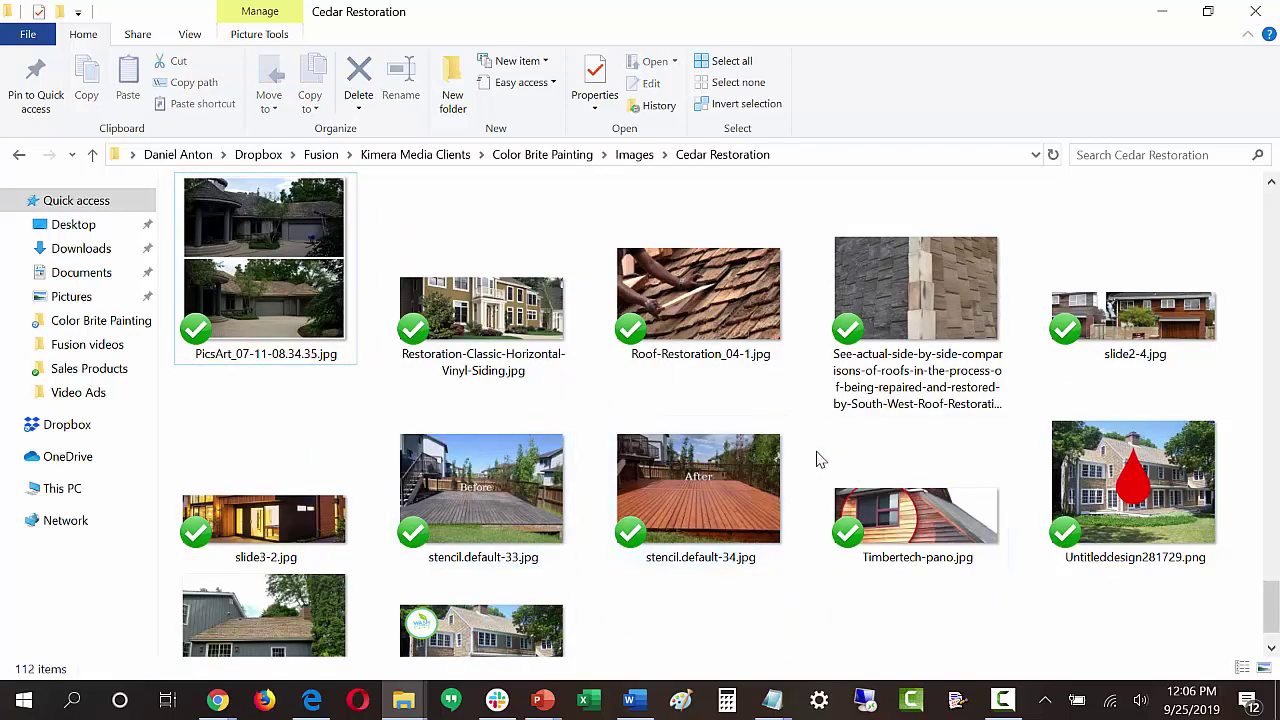
Delete the portrait photo.jpg and the camera icon photo_camera_grey600_24dp.png
{"action": "left_click", "coordinate": [977, 300]}
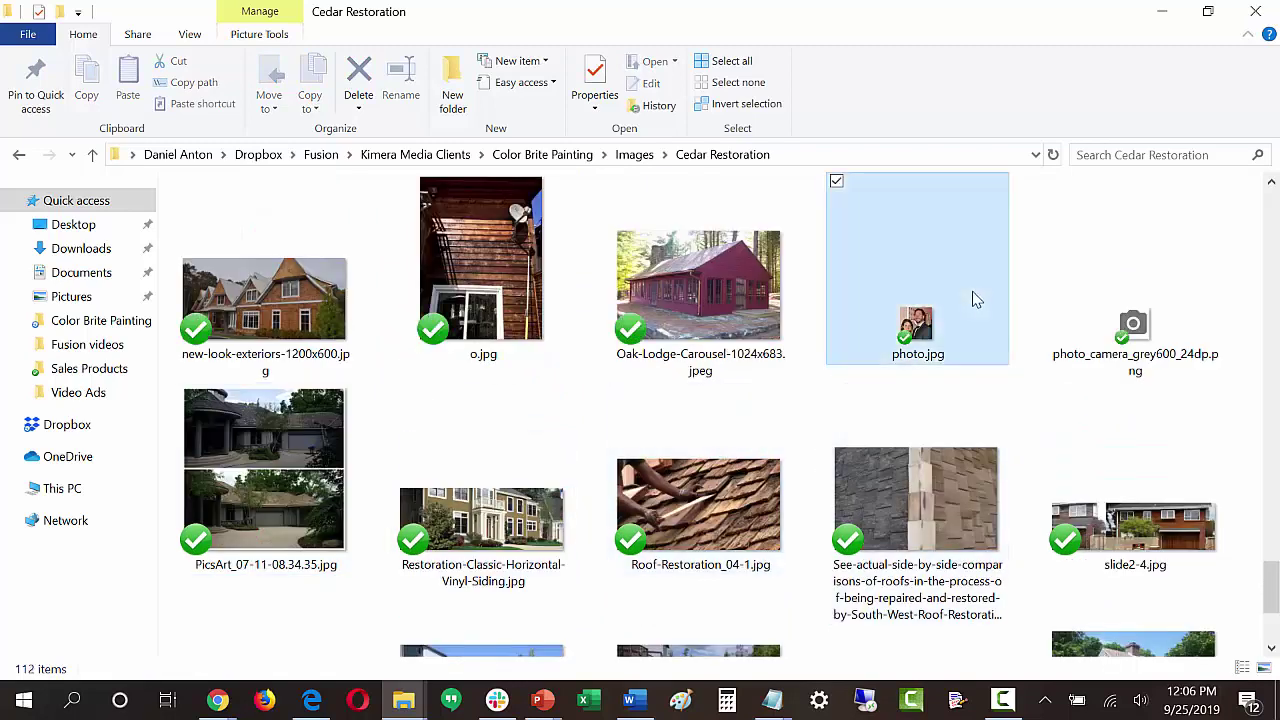
{"action": "left_click", "coordinate": [1111, 293], "text": "ctrl"}
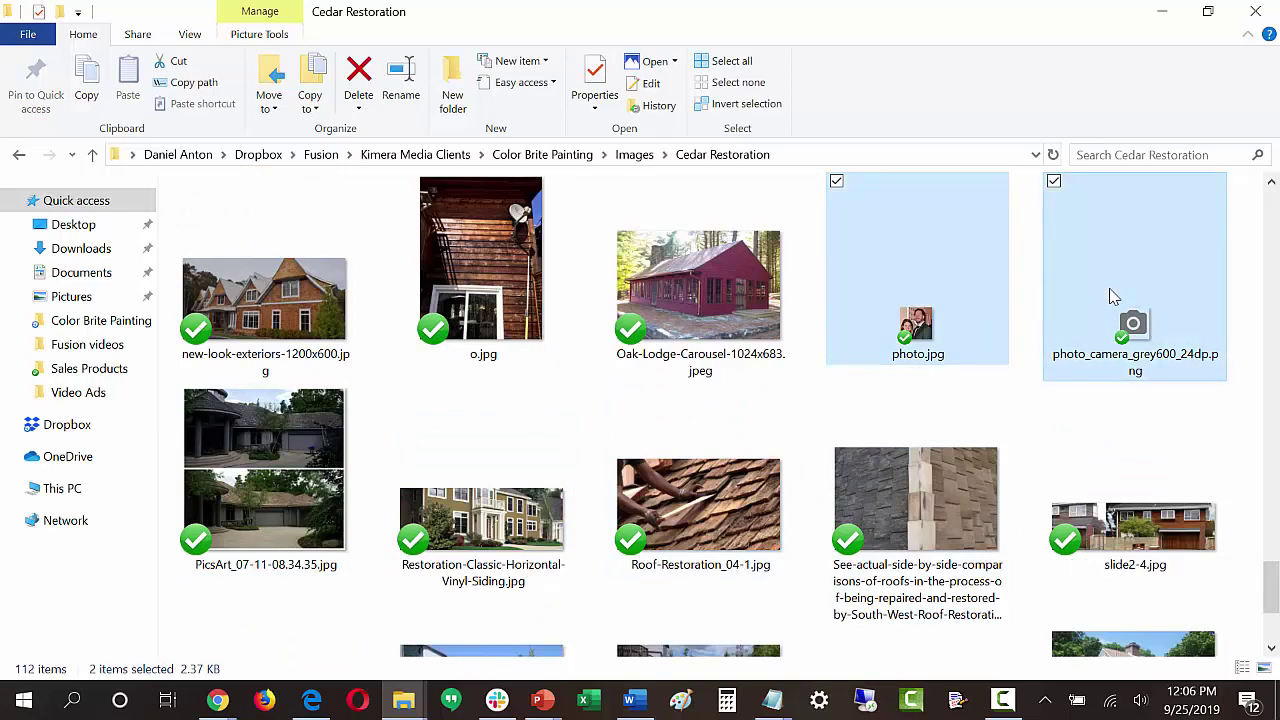
{"action": "key", "text": "Delete"}
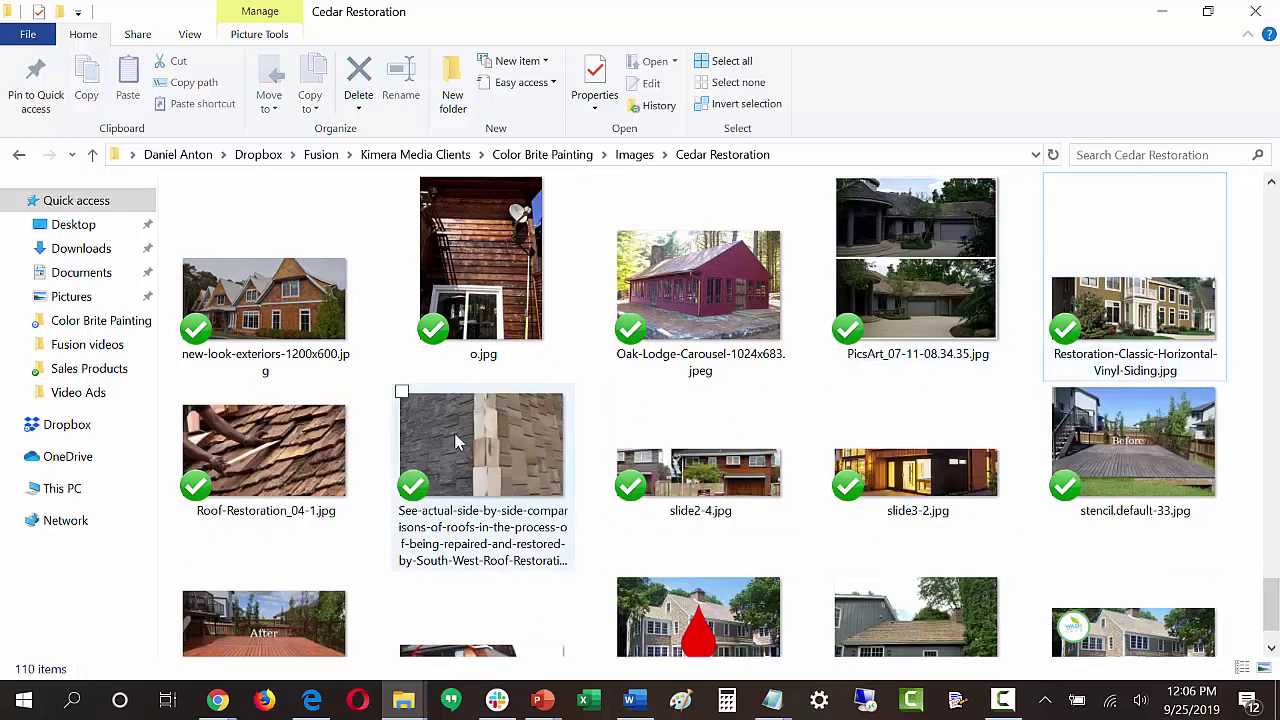
Delete the logo-marked house pictures YOUTUBE_CHANNEL_ART_11_1024x1024.png and Untitleddesign281729.png
{"action": "scroll", "coordinate": [483, 405], "scroll_direction": "up", "scroll_amount": 2}
{"action": "scroll", "coordinate": [483, 405], "scroll_direction": "up", "scroll_amount": 2}
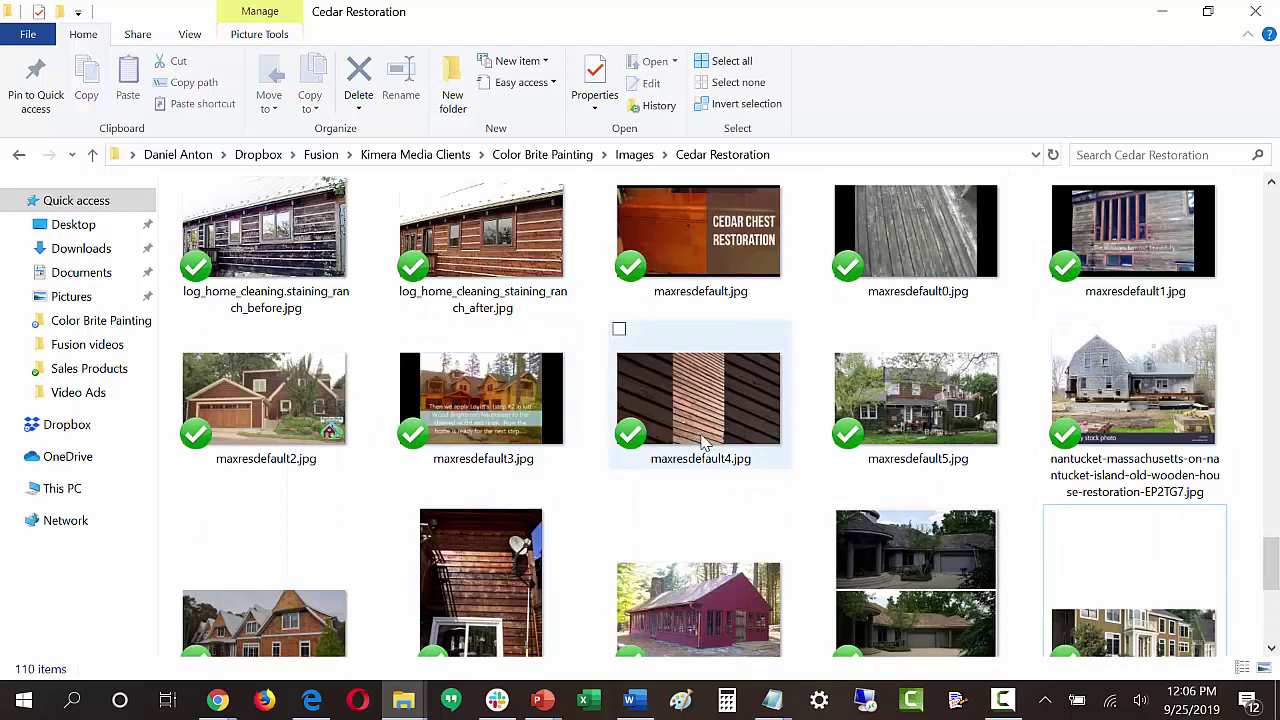
{"action": "scroll", "coordinate": [700, 443], "scroll_direction": "down", "scroll_amount": 3}
{"action": "scroll", "coordinate": [705, 450], "scroll_direction": "down", "scroll_amount": 2}
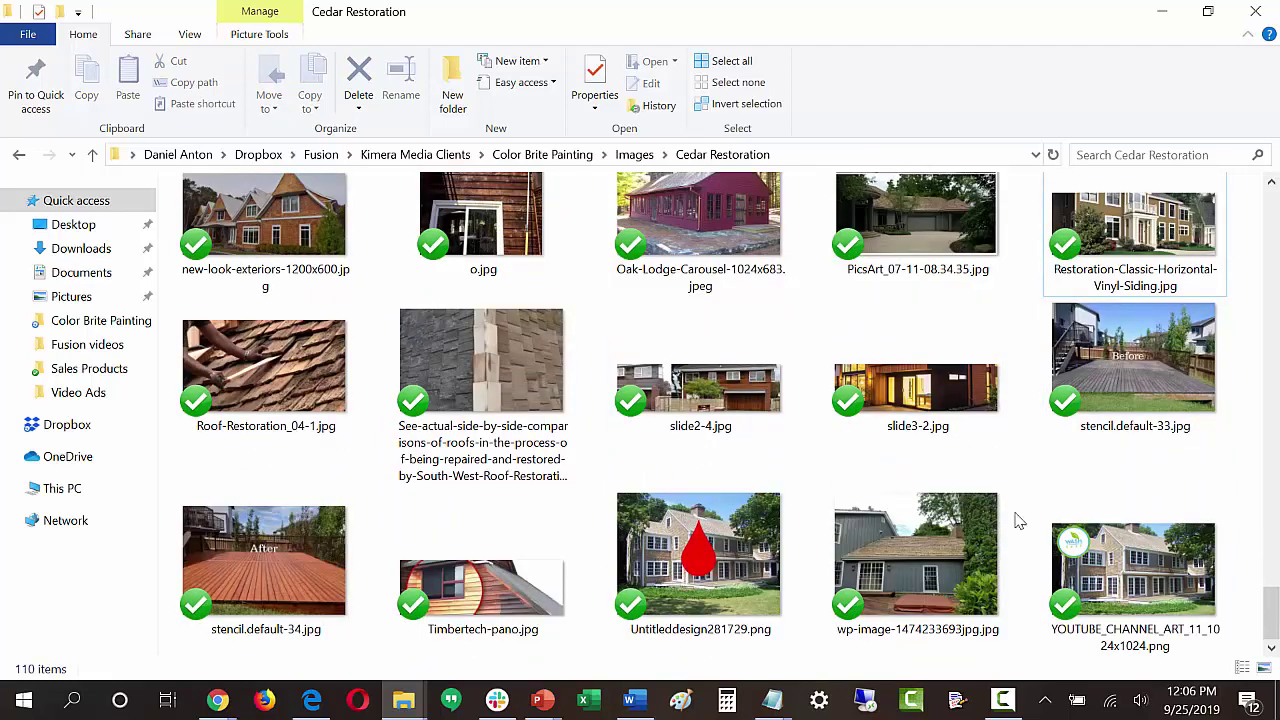
{"action": "left_click", "coordinate": [1108, 575]}
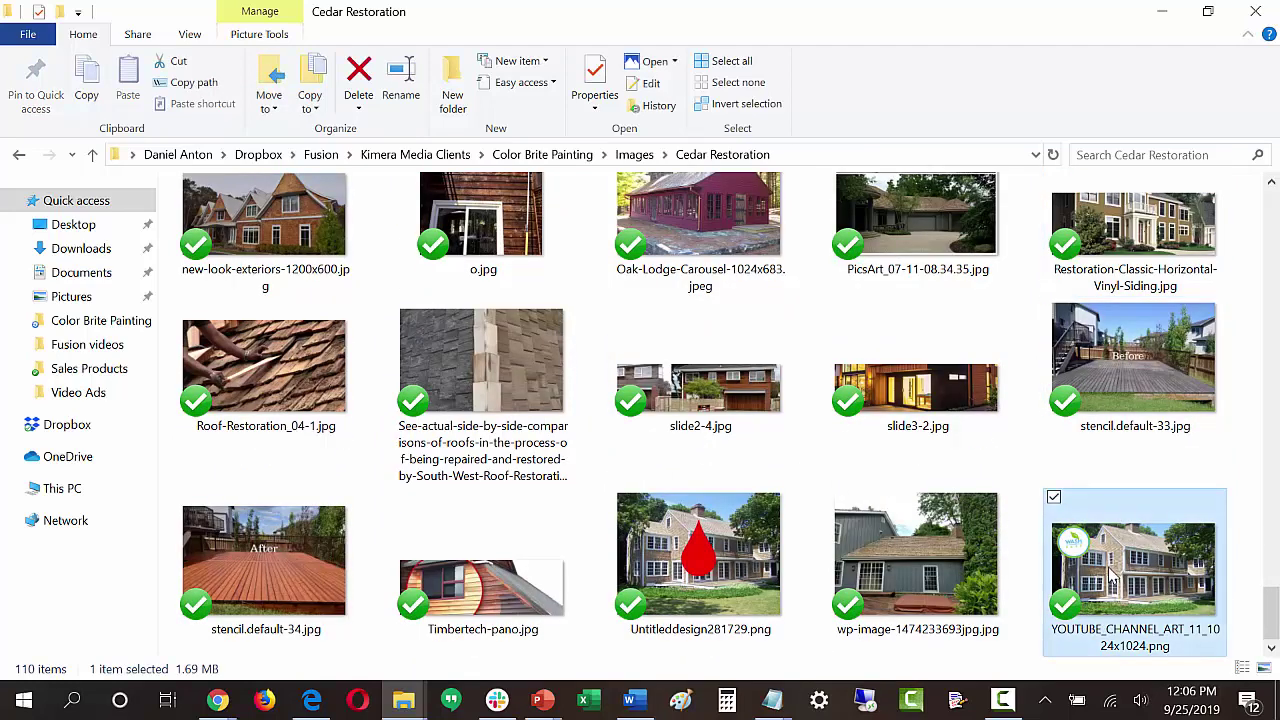
{"action": "key", "text": "Delete"}
{"action": "left_click", "coordinate": [713, 597]}
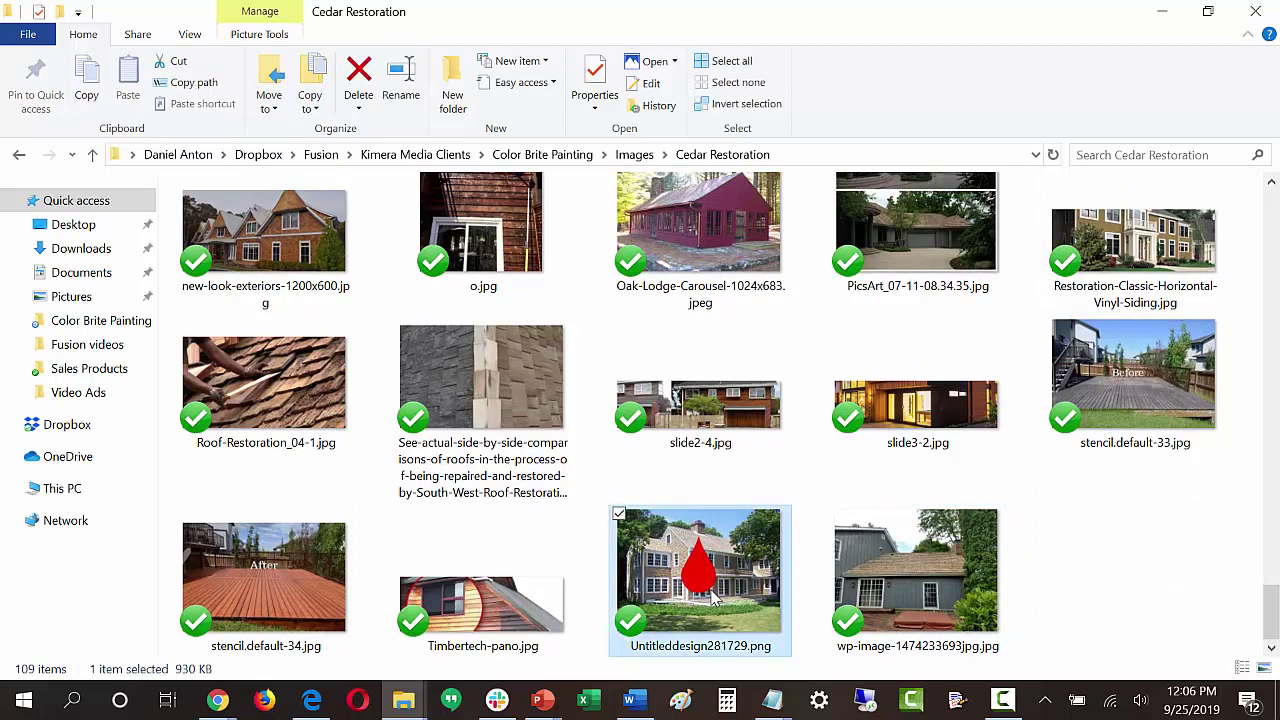
{"action": "key", "text": "Delete"}
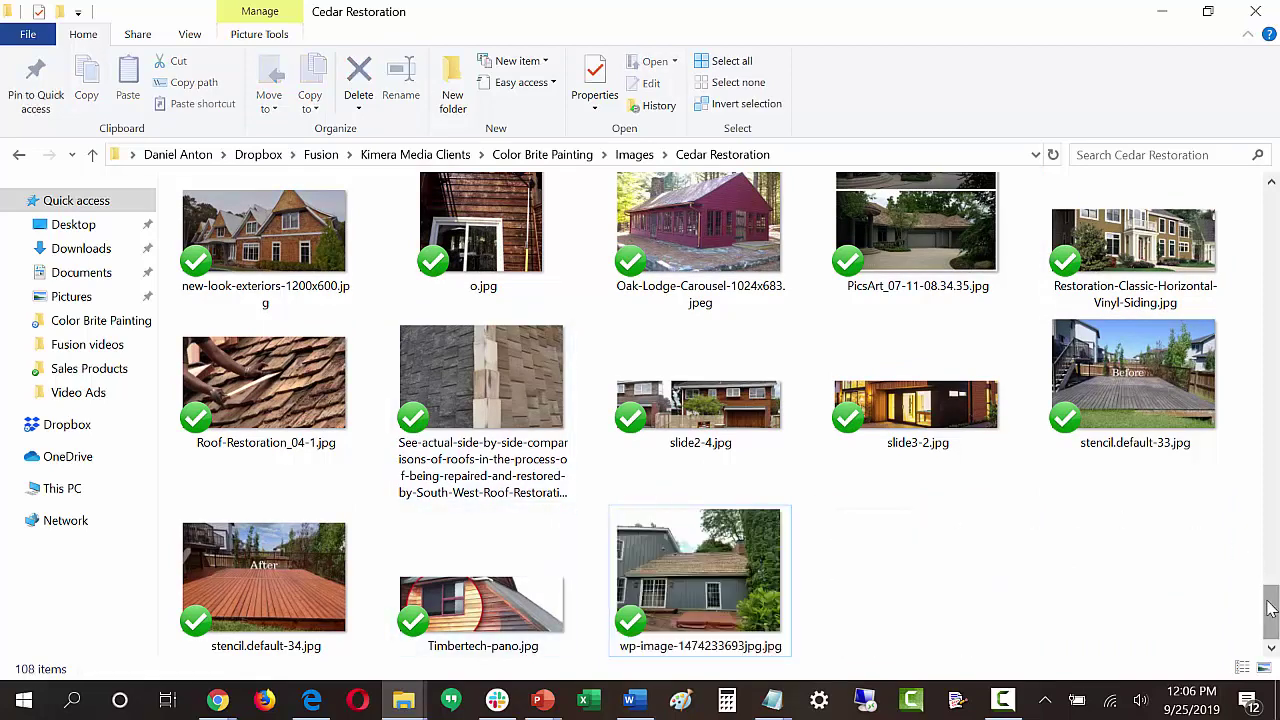
Delete the duplicate house photo image2.jpeg
{"action": "left_click_drag", "start_coordinate": [1267, 604], "coordinate": [1243, 435]}
{"action": "left_click", "coordinate": [1155, 432]}
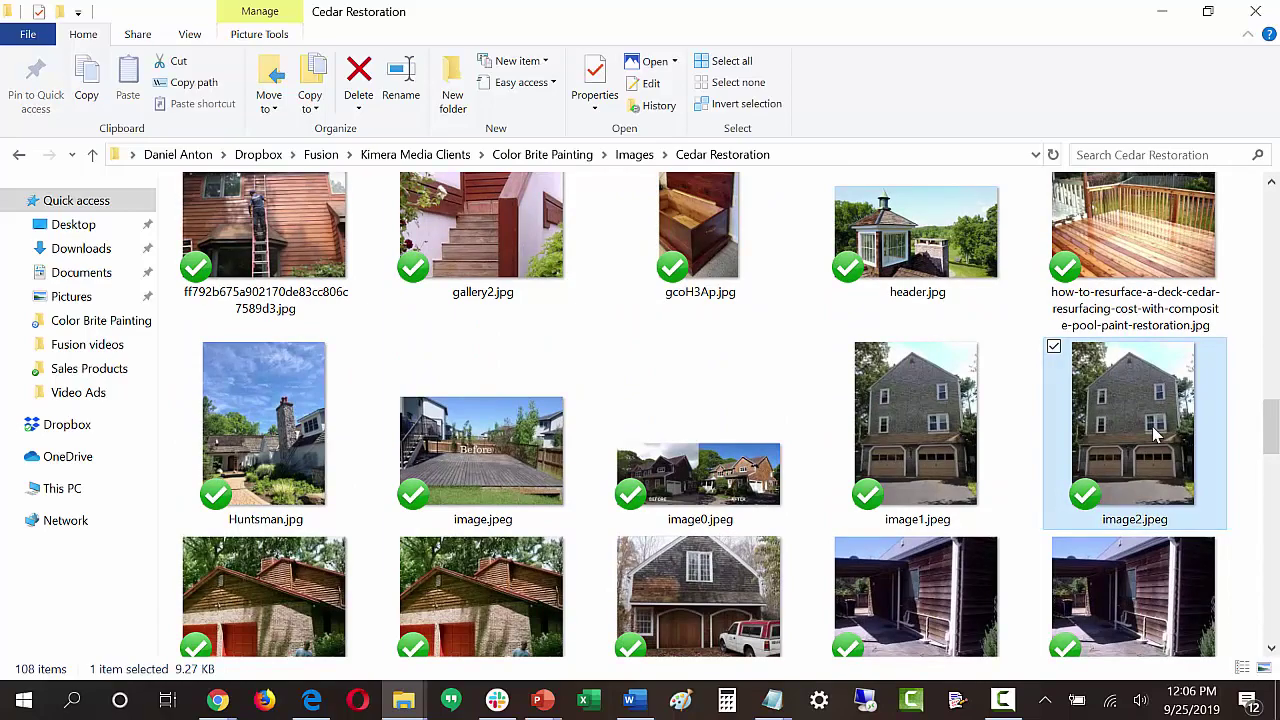
{"action": "key", "text": "Delete"}
{"action": "left_click_drag", "start_coordinate": [1269, 428], "coordinate": [1271, 205]}
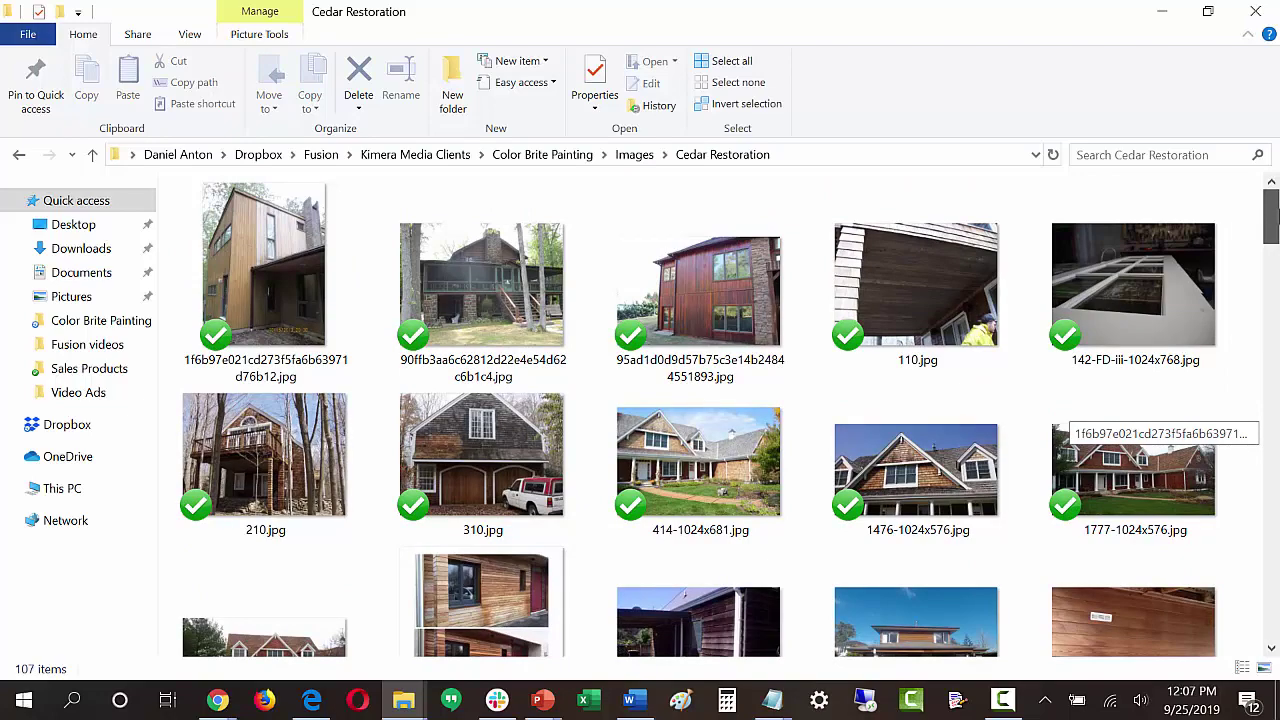
Delete the duplicate pictures image7.jpeg, image14.jpeg and image8.jpeg from the Cedar Restoration folder
{"action": "left_click_drag", "start_coordinate": [1271, 205], "coordinate": [1271, 233]}
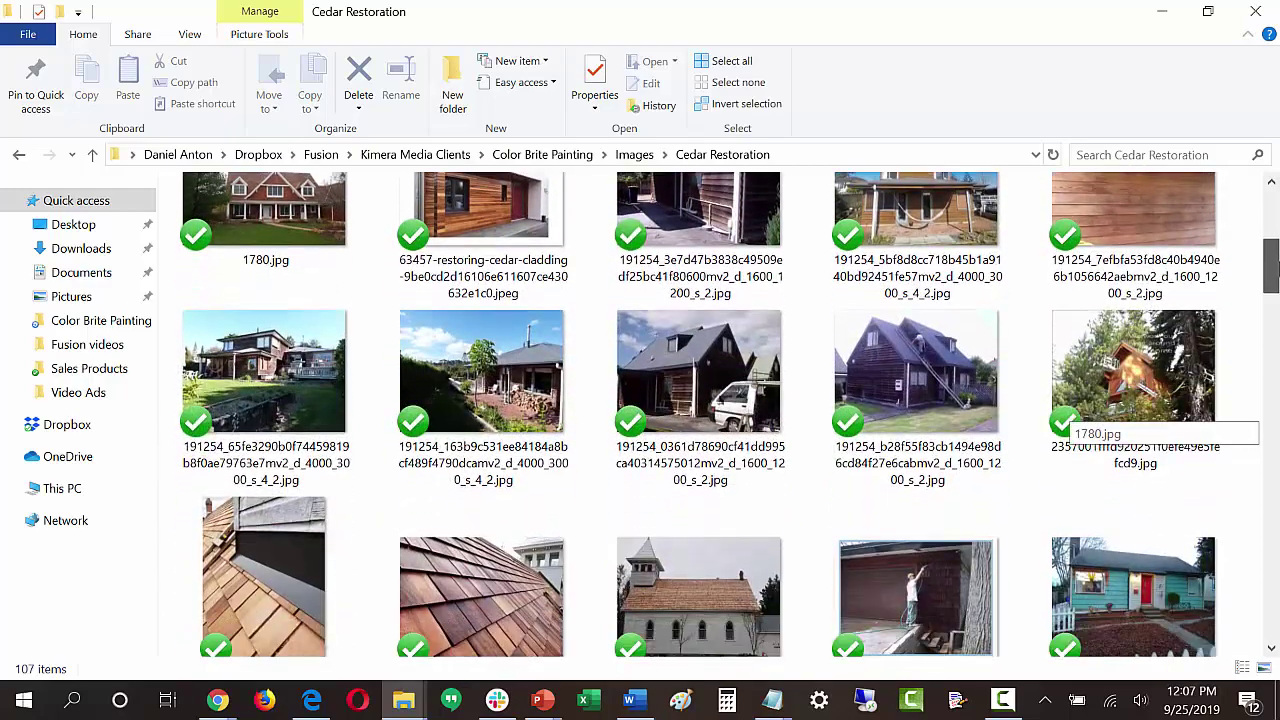
{"action": "left_click_drag", "start_coordinate": [1273, 258], "coordinate": [1270, 452]}
{"action": "left_click", "coordinate": [940, 430]}
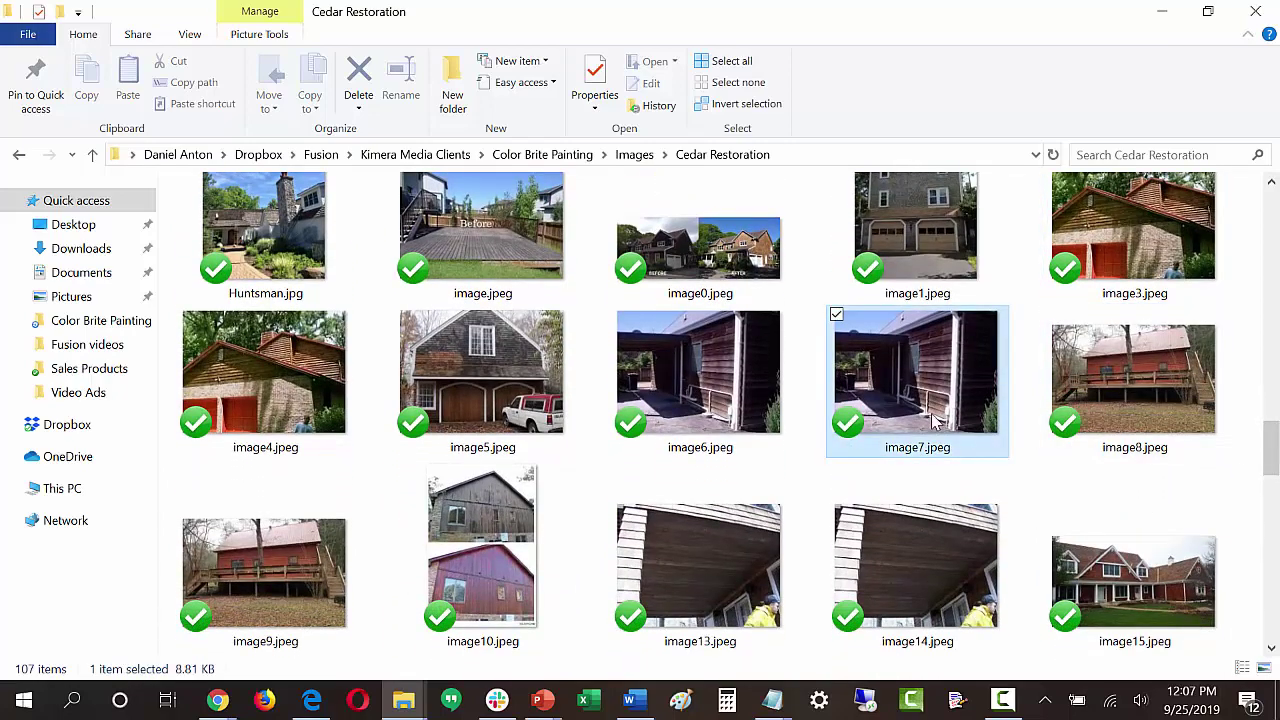
{"action": "key", "text": "Delete"}
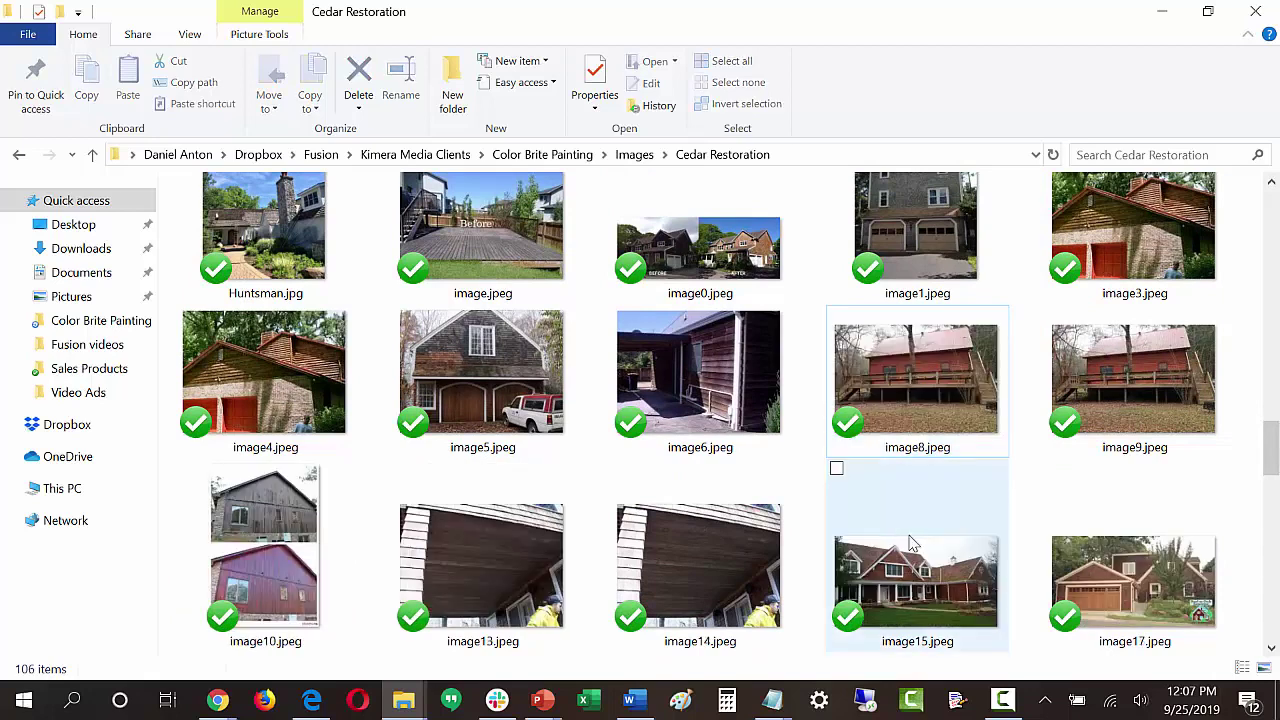
{"action": "left_click", "coordinate": [727, 505]}
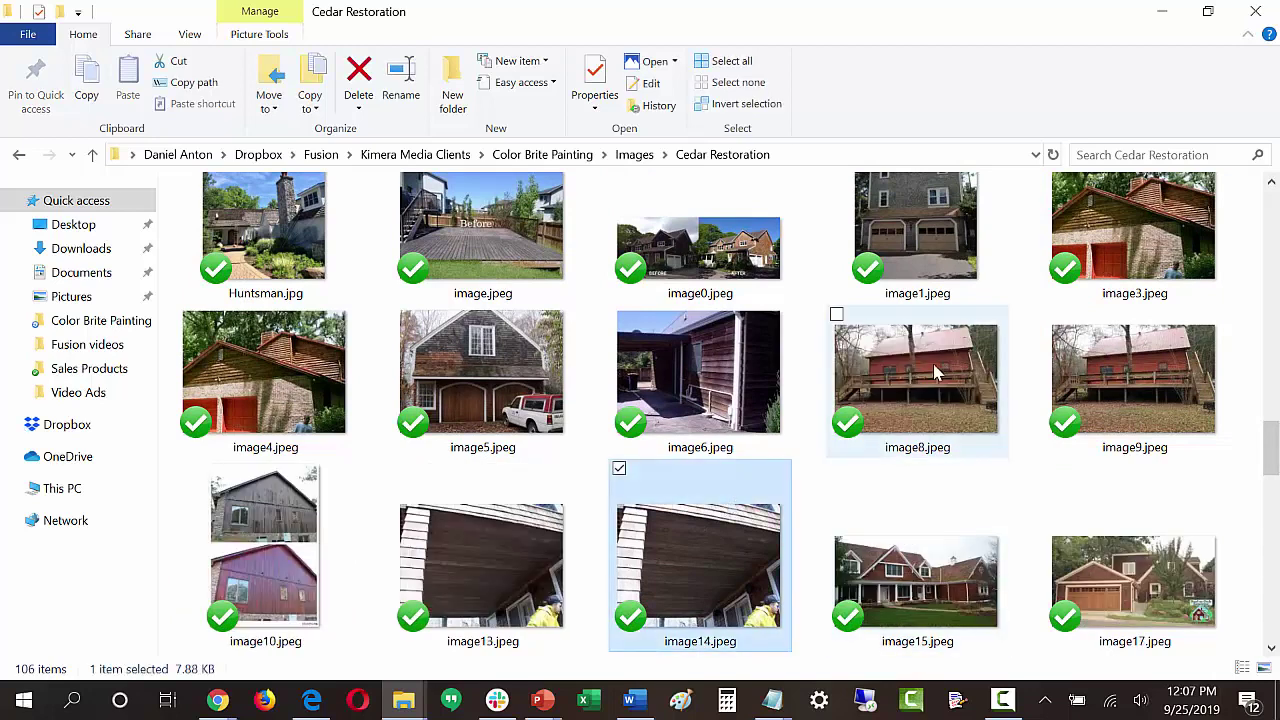
{"action": "key", "text": "Delete"}
{"action": "left_click", "coordinate": [935, 372]}
{"action": "key", "text": "Delete"}
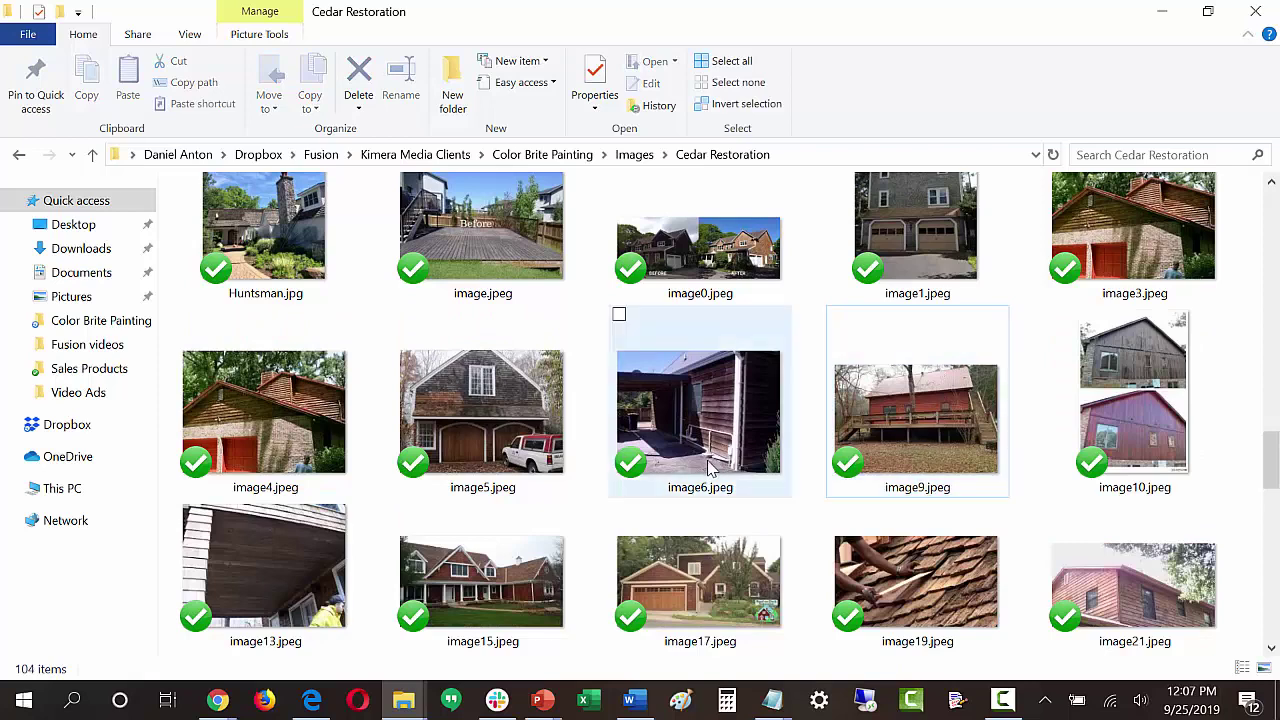
Check the remaining Cedar Restoration pictures for duplicates and irrelevant images, and return to the parent Images folder
{"action": "scroll", "coordinate": [705, 470], "scroll_direction": "down", "scroll_amount": 3}
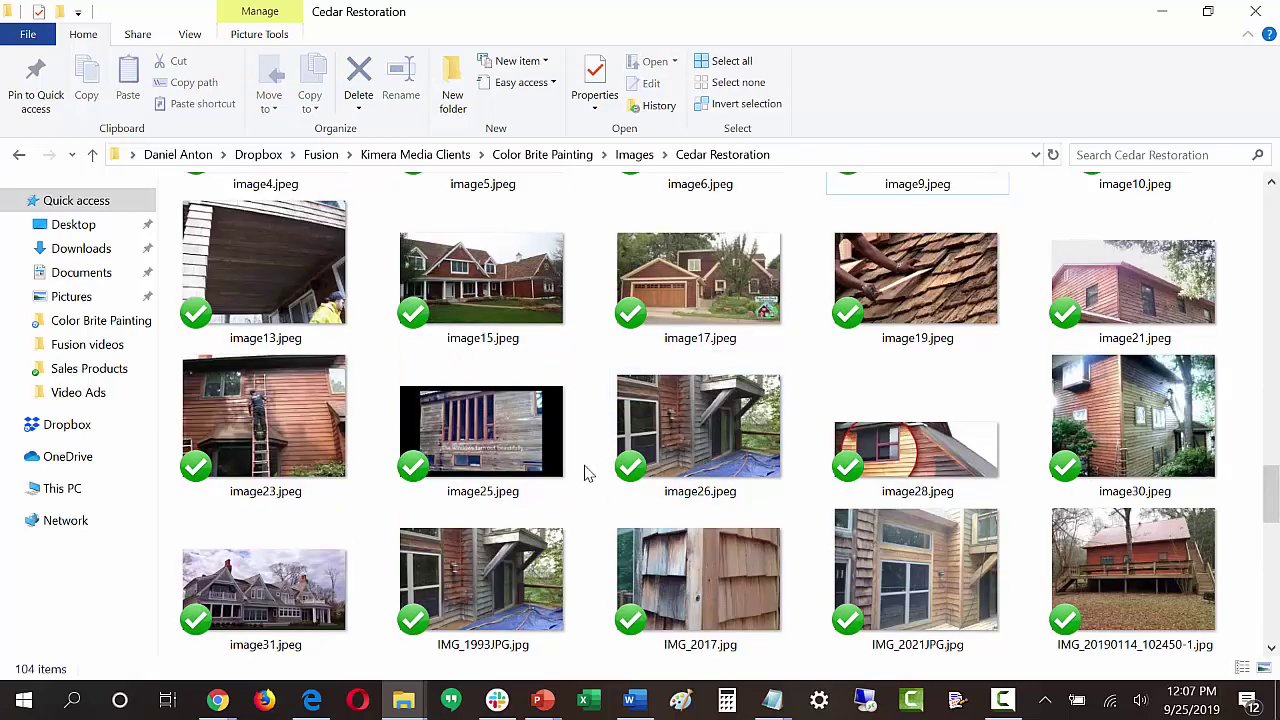
{"action": "scroll", "coordinate": [588, 474], "scroll_direction": "down", "scroll_amount": 5}
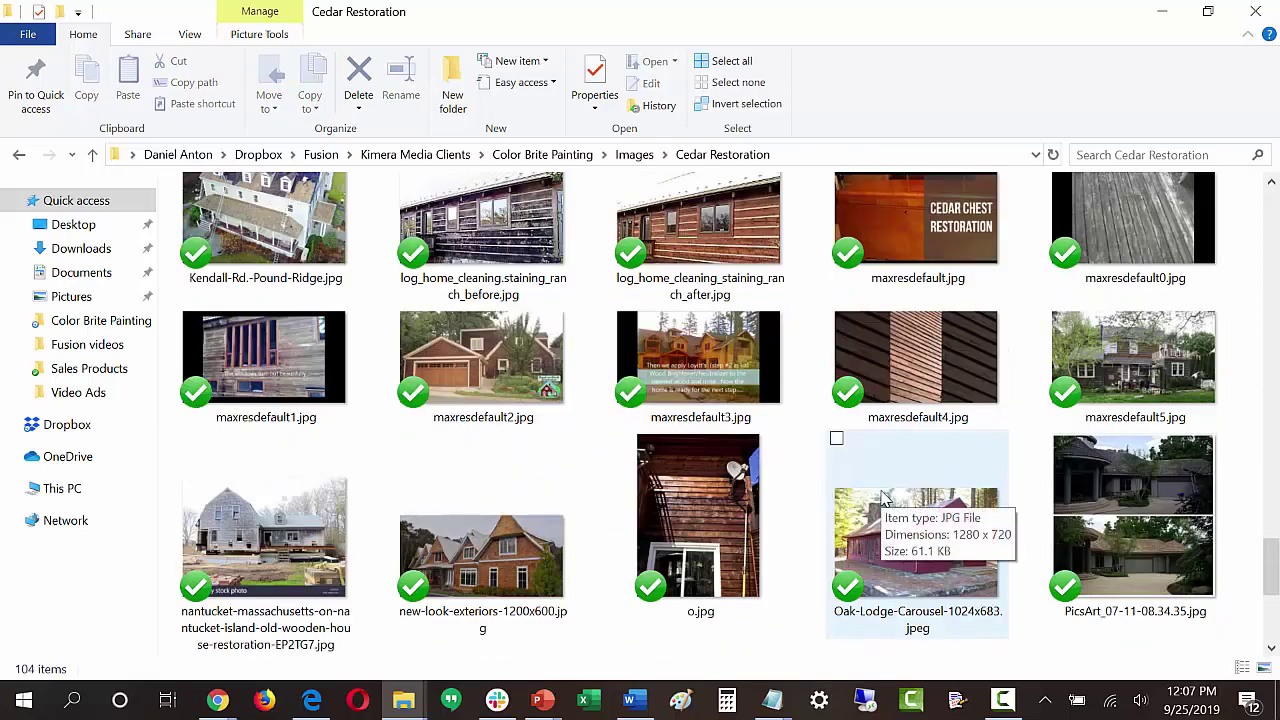
{"action": "scroll", "coordinate": [884, 500], "scroll_direction": "down", "scroll_amount": 2}
{"action": "scroll", "coordinate": [884, 500], "scroll_direction": "down", "scroll_amount": 2}
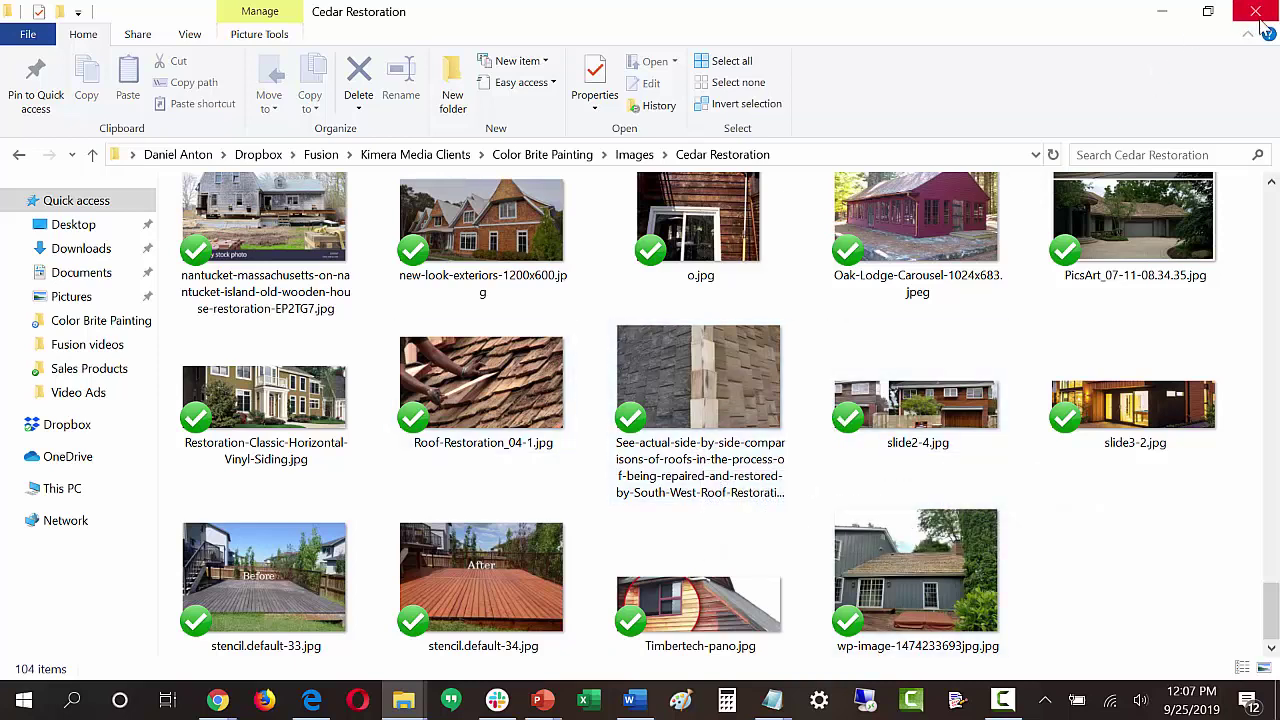
{"action": "left_click", "coordinate": [1208, 11]}
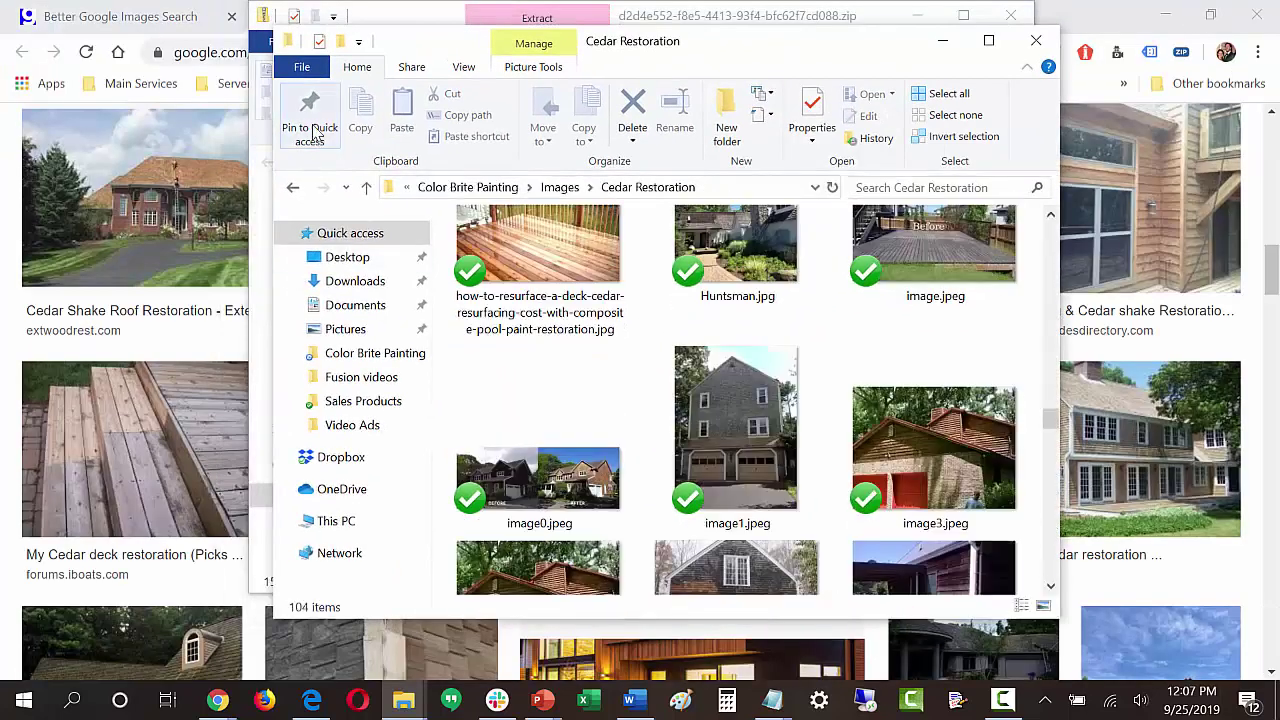
{"action": "left_click", "coordinate": [288, 191]}
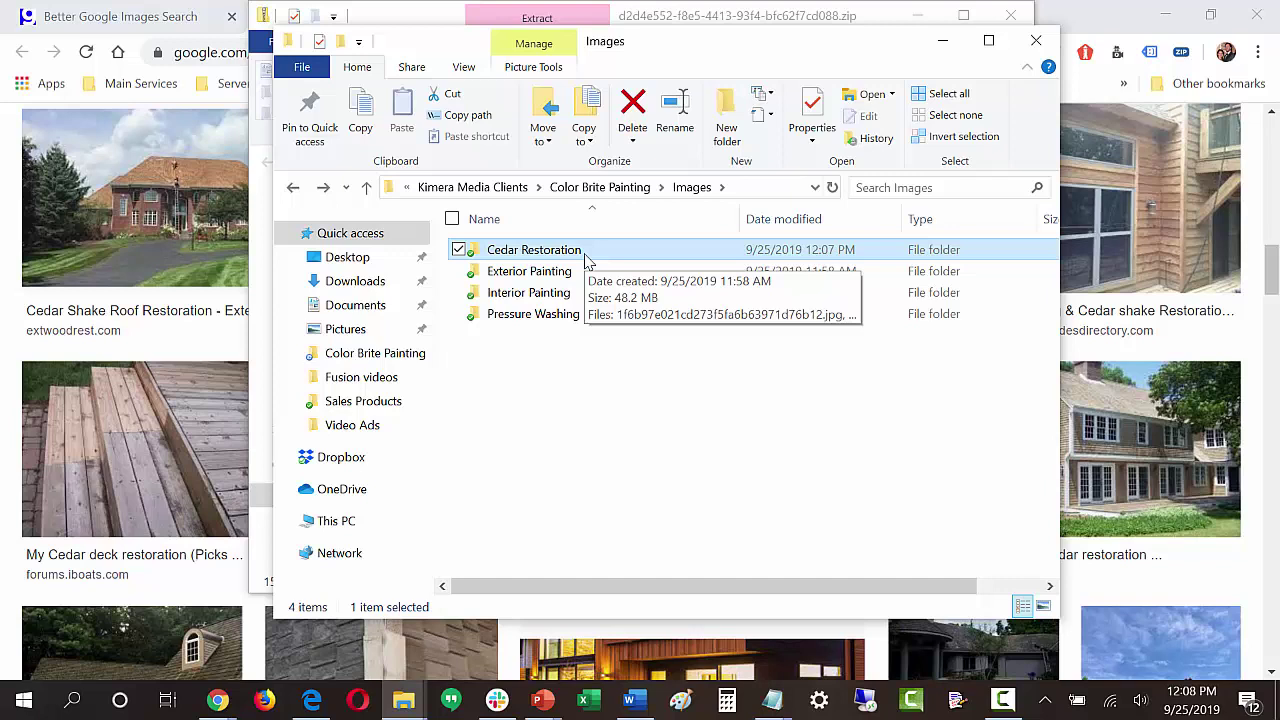
Copy the name of the Exterior Painting folder without renaming it
{"action": "left_click", "coordinate": [526, 275]}
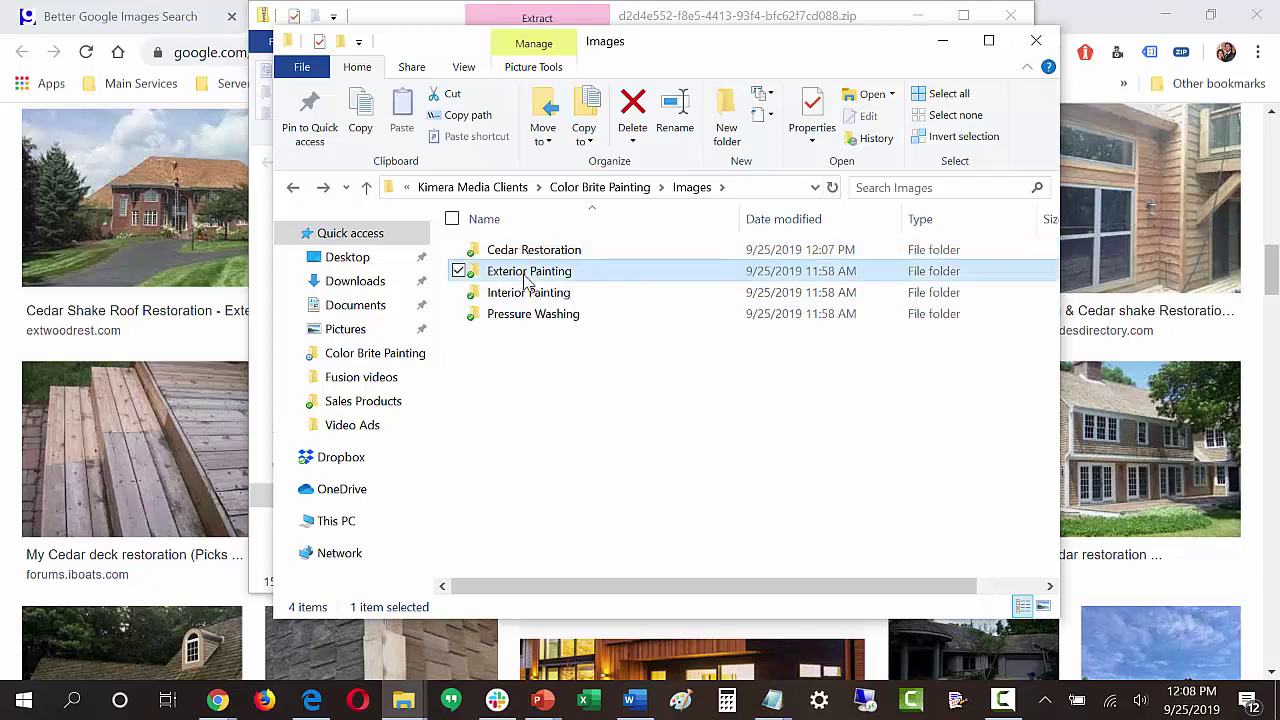
{"action": "left_click", "coordinate": [539, 279]}
{"action": "key", "text": "ctrl+c"}
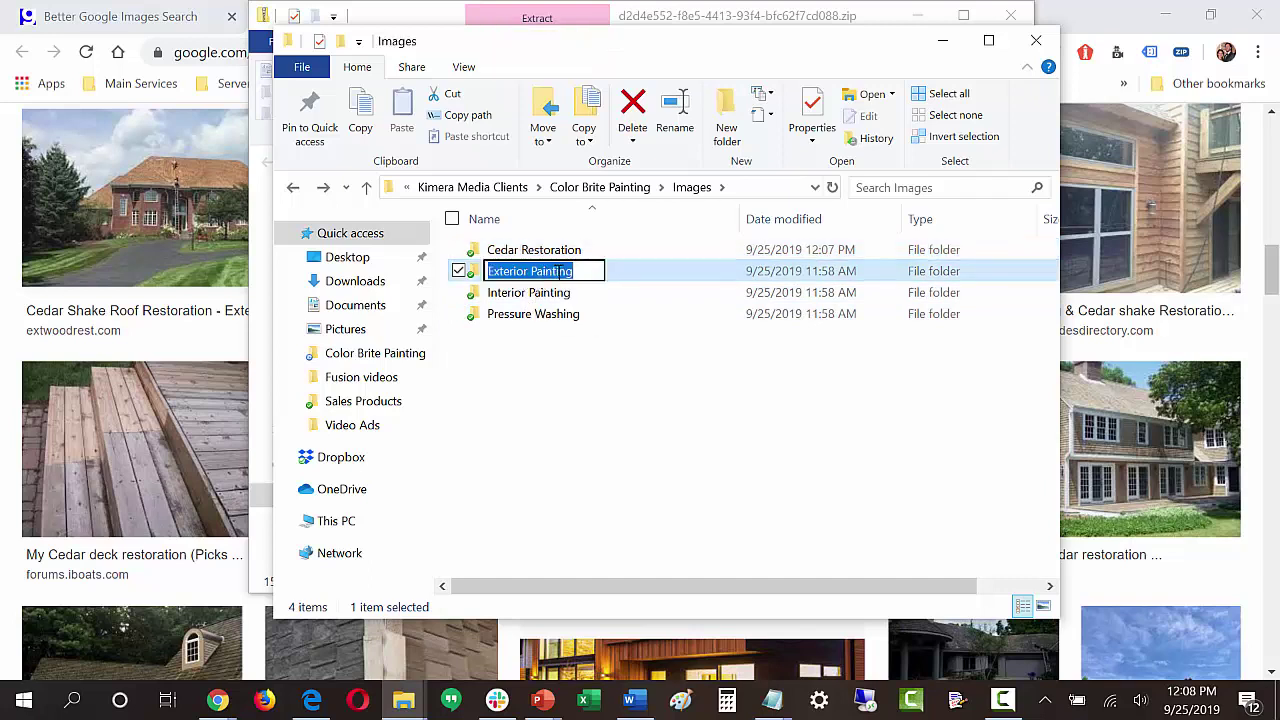
{"action": "left_click", "coordinate": [666, 368]}
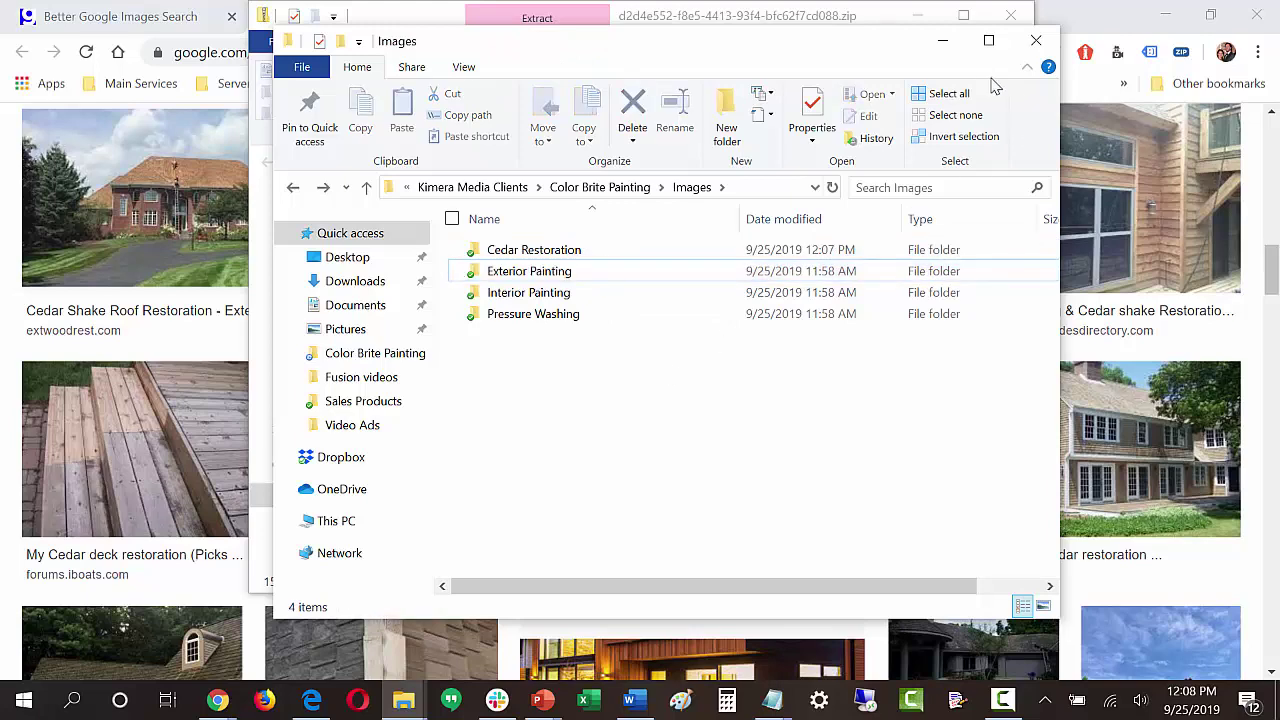
Put the Images window away and close the downloaded zip archive and the Cedar Restoration search results in Chrome
{"action": "left_click", "coordinate": [944, 43]}
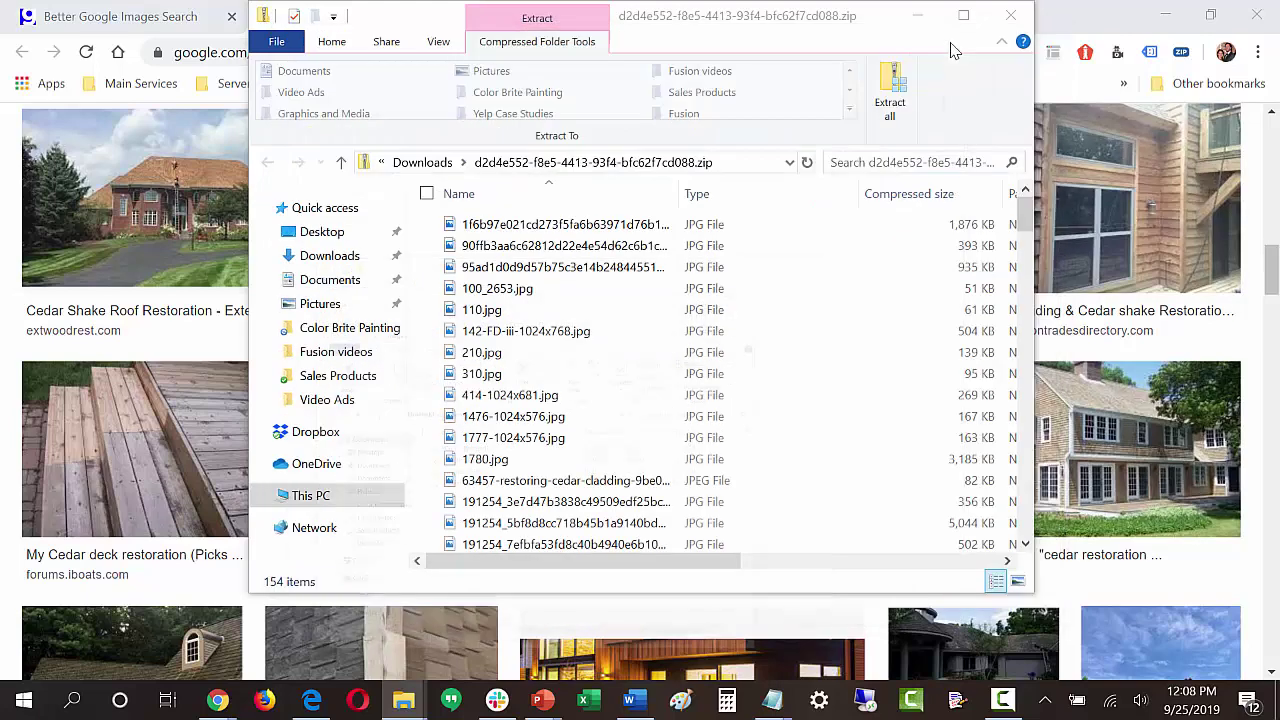
{"action": "left_click", "coordinate": [1008, 16]}
{"action": "left_click", "coordinate": [121, 20]}
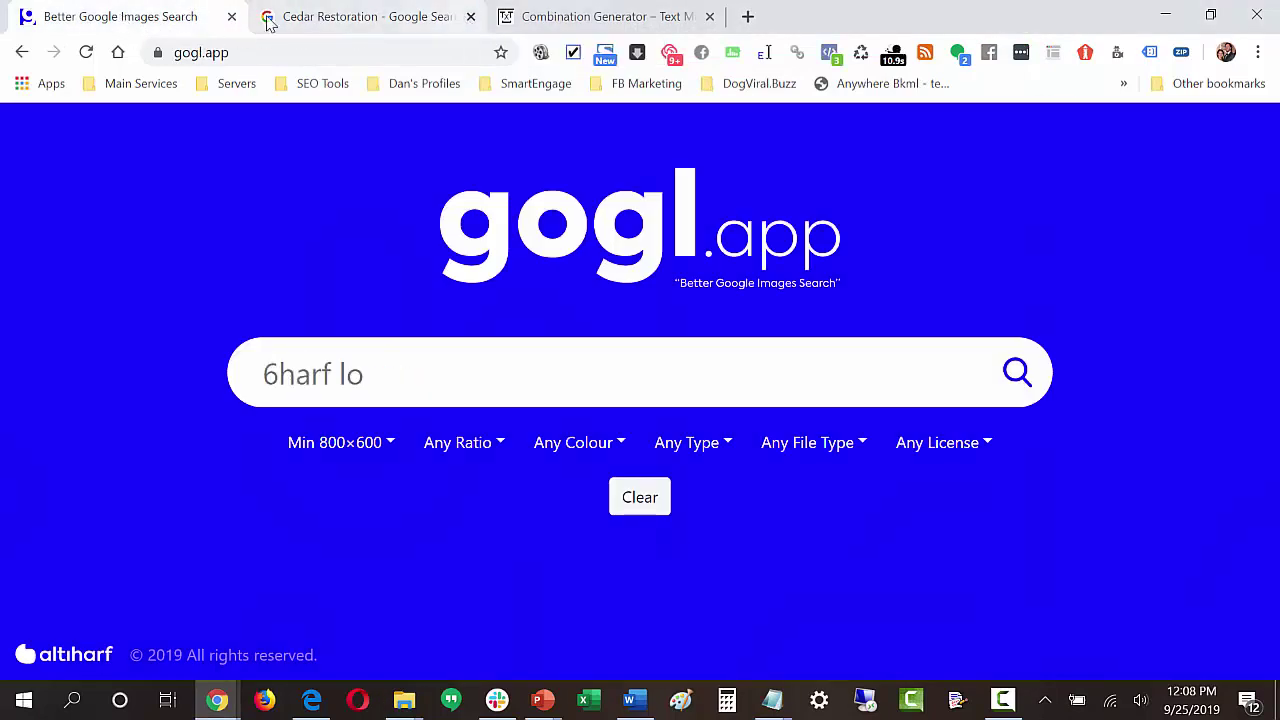
{"action": "left_click", "coordinate": [470, 17]}
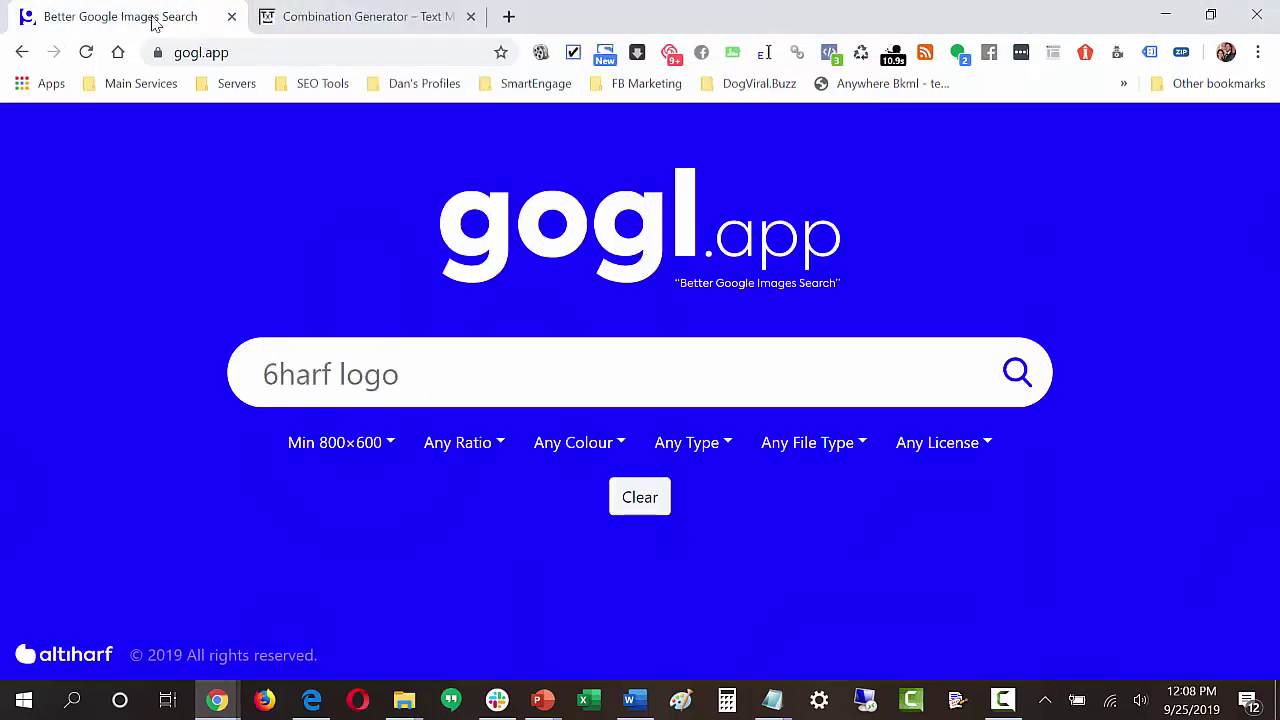
Search gogl.app for "Exterior Painting" images with a minimum size of 800×600
{"action": "left_click", "coordinate": [382, 372]}
{"action": "key", "text": "ctrl+v"}
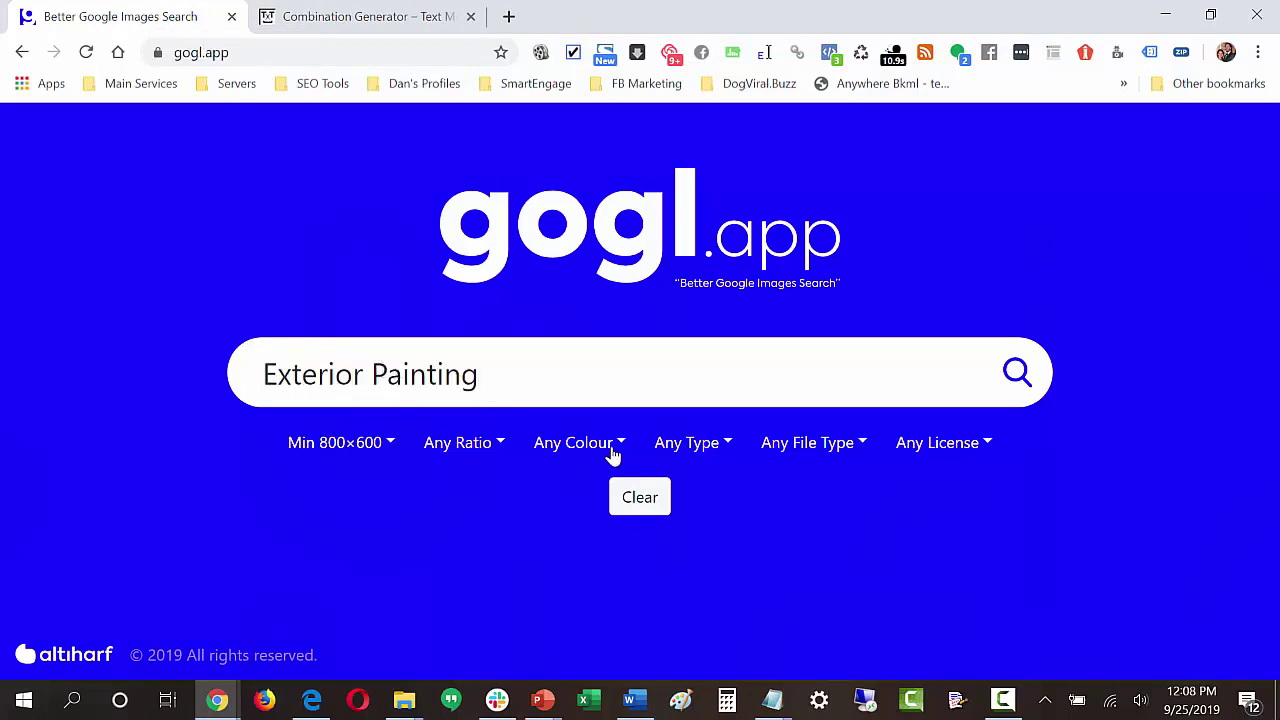
{"action": "left_click", "coordinate": [1016, 372]}
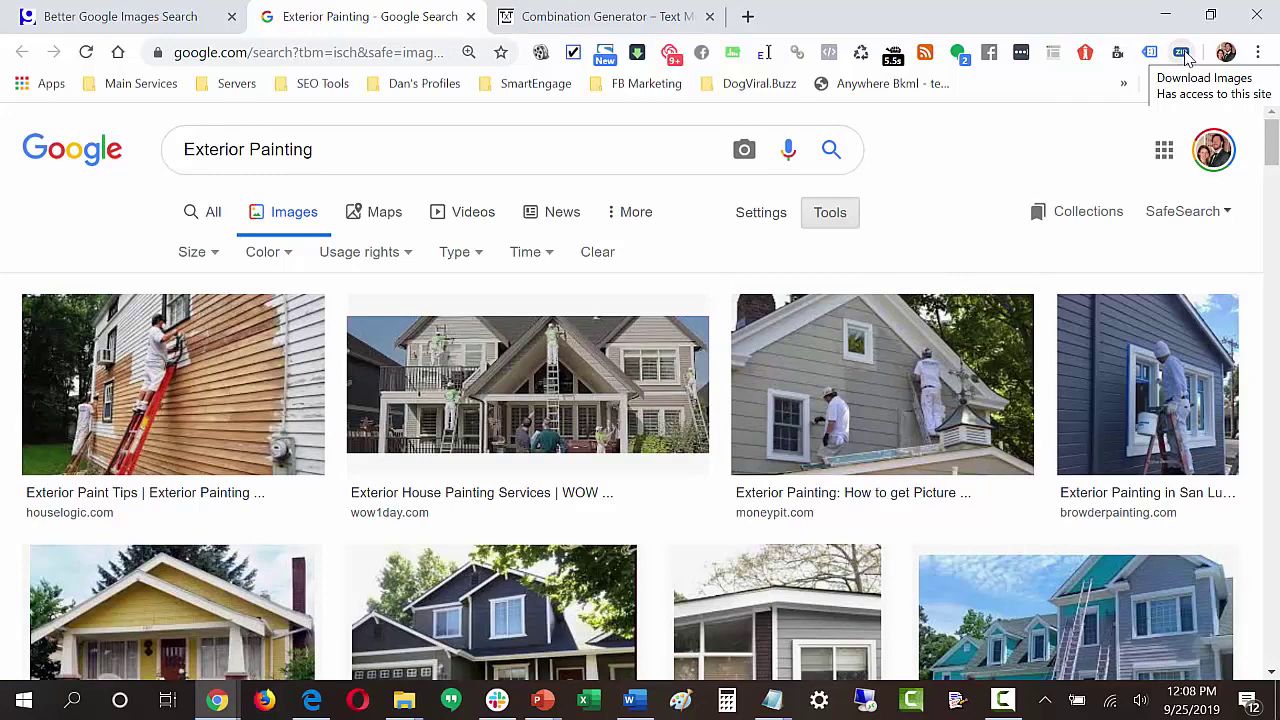
Bulk-download the Exterior Painting image results with the Download Images extension and bring up the Images folder
{"action": "left_click", "coordinate": [1183, 54]}
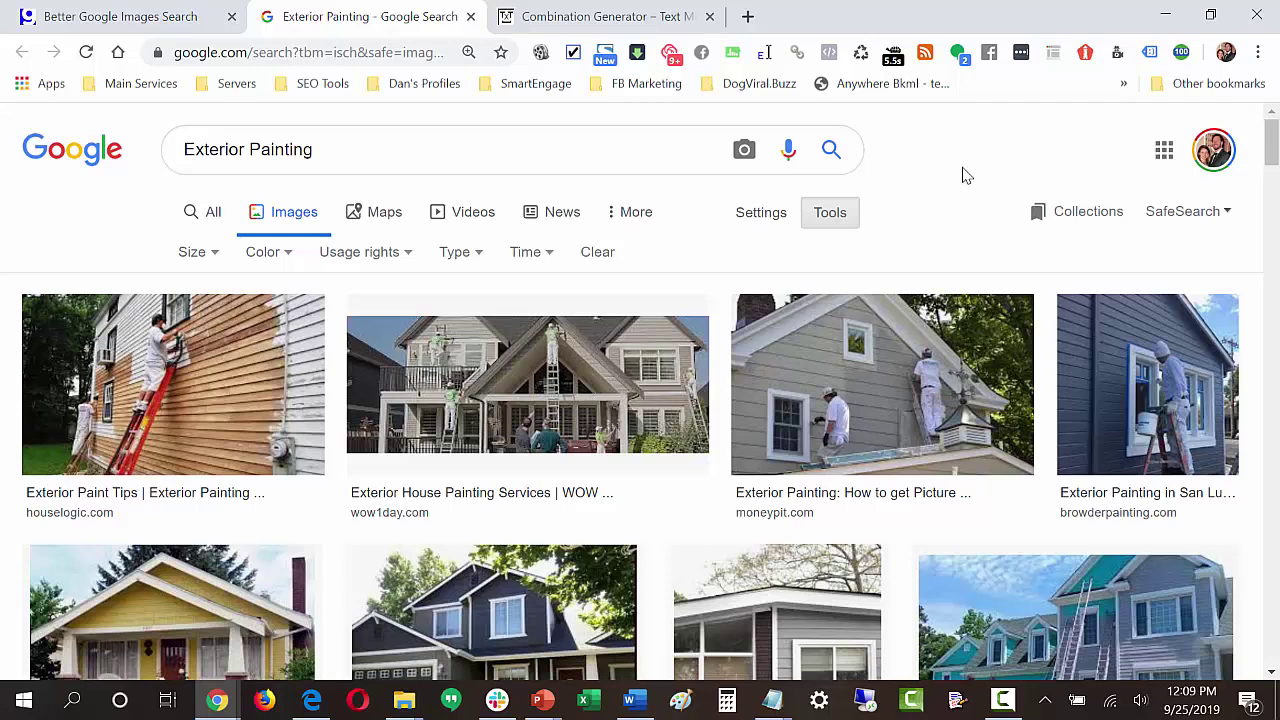
{"action": "mouse_move", "coordinate": [406, 700]}
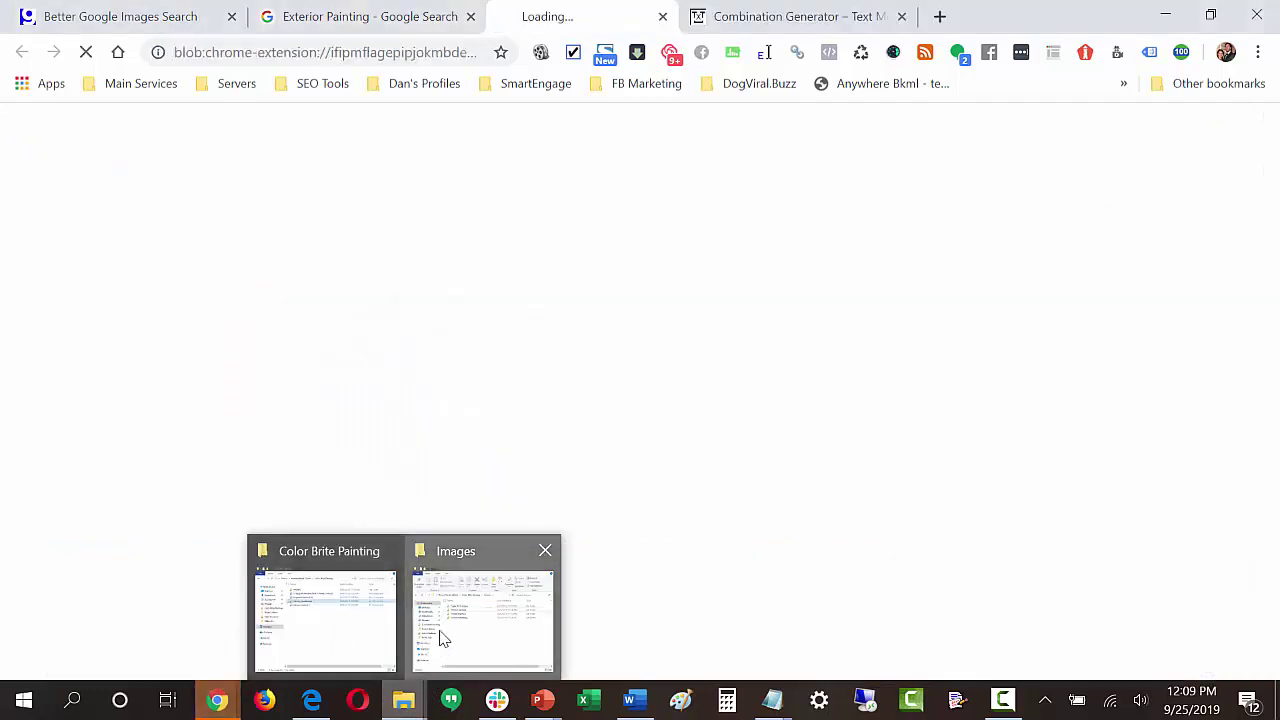
{"action": "left_click", "coordinate": [442, 640]}
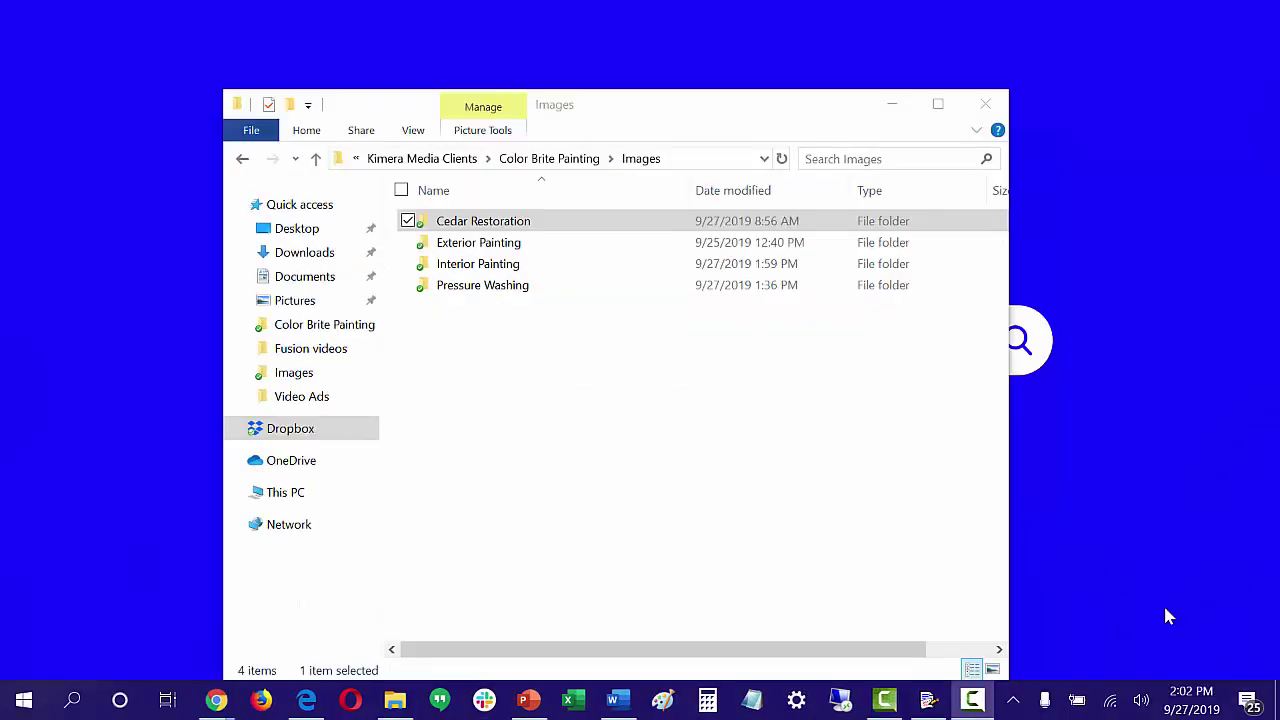
Look through the pictures in the Exterior Painting and Interior Painting folders, and minimize the Images window
{"action": "double_click", "coordinate": [471, 250]}
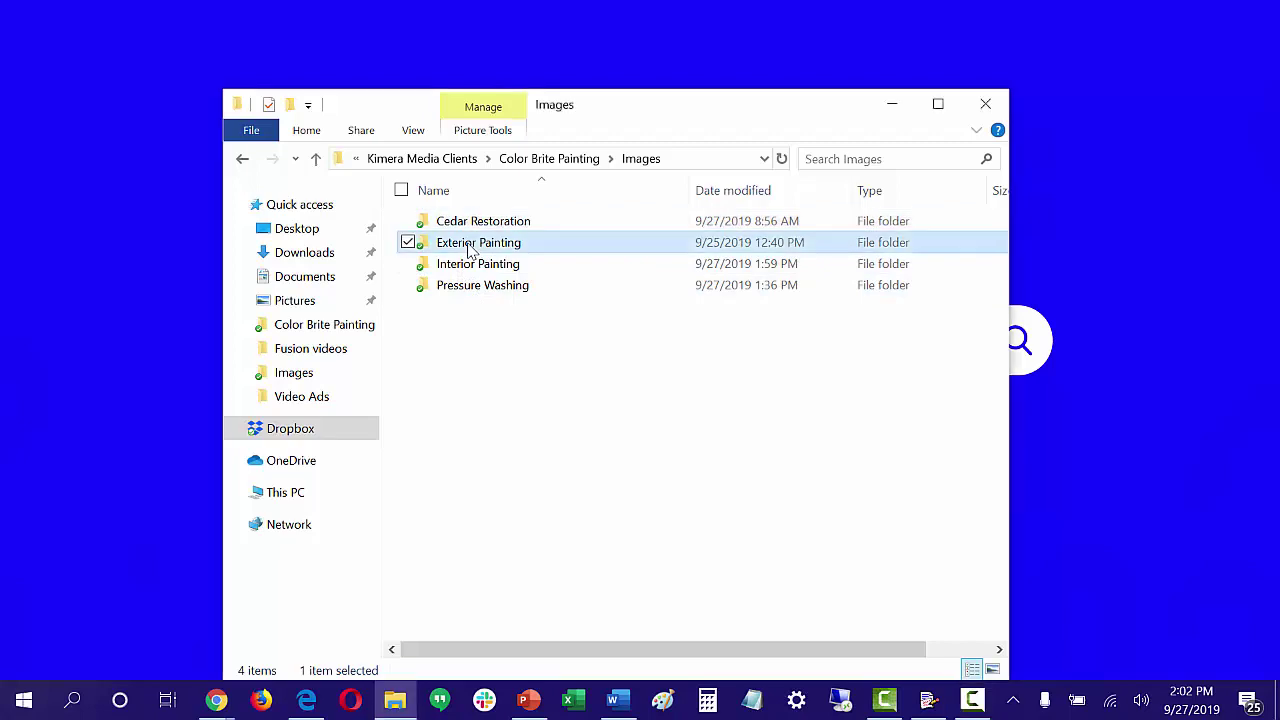
{"action": "left_click", "coordinate": [242, 158]}
{"action": "double_click", "coordinate": [475, 272]}
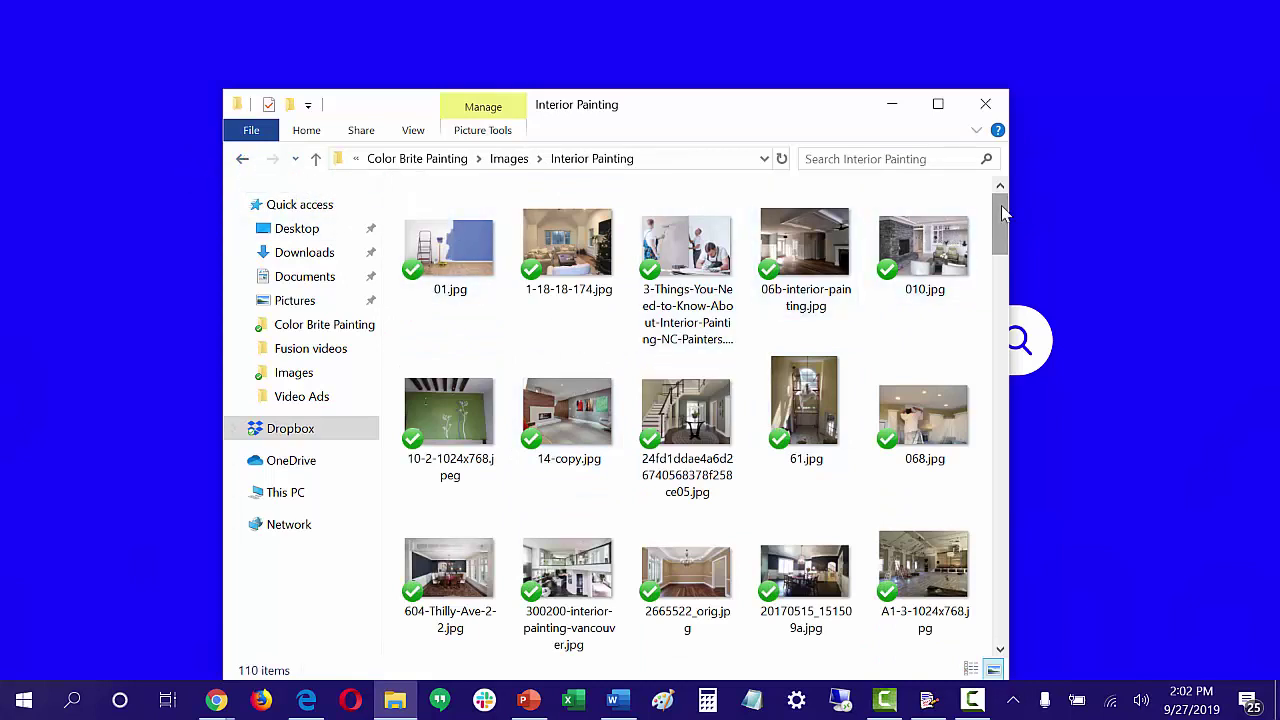
{"action": "mouse_move", "coordinate": [1003, 213]}
{"action": "left_mouse_down"}
{"action": "mouse_move", "coordinate": [1015, 524]}
{"action": "mouse_move", "coordinate": [998, 270]}
{"action": "mouse_move", "coordinate": [1004, 545]}
{"action": "left_mouse_up"}
{"action": "scroll", "coordinate": [981, 402], "scroll_direction": "up", "scroll_amount": 15}
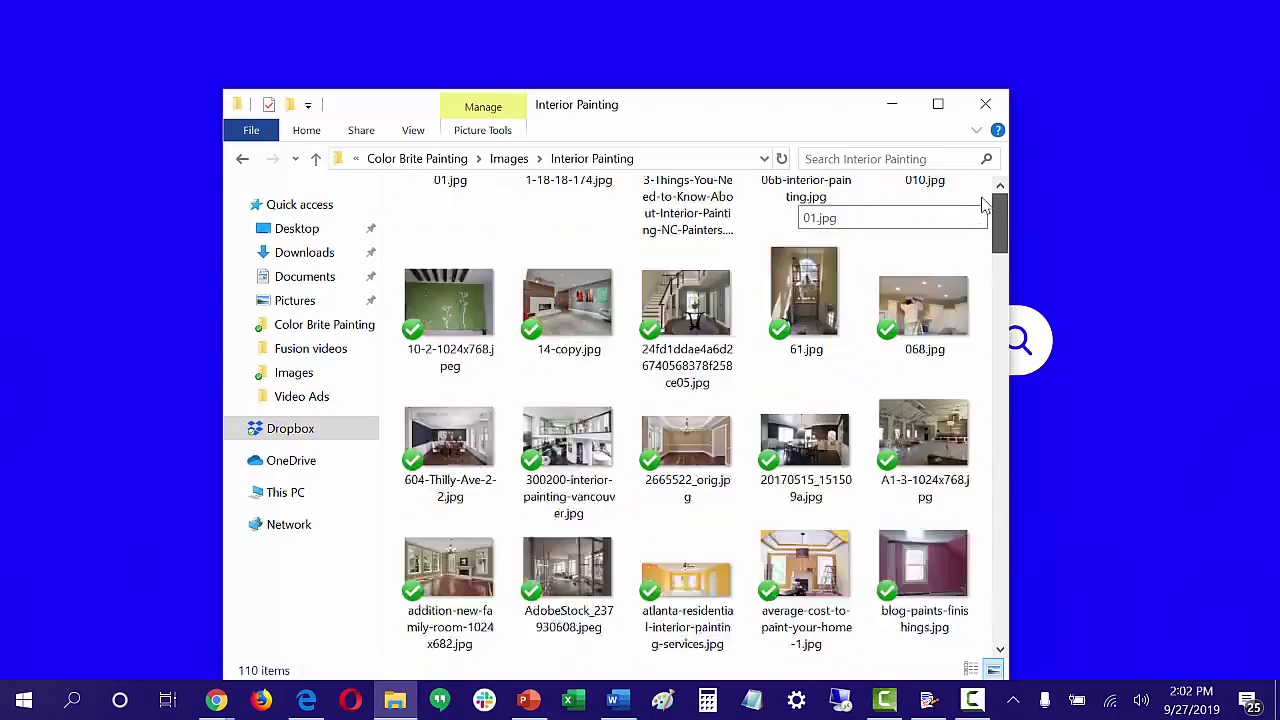
{"action": "left_click", "coordinate": [243, 158]}
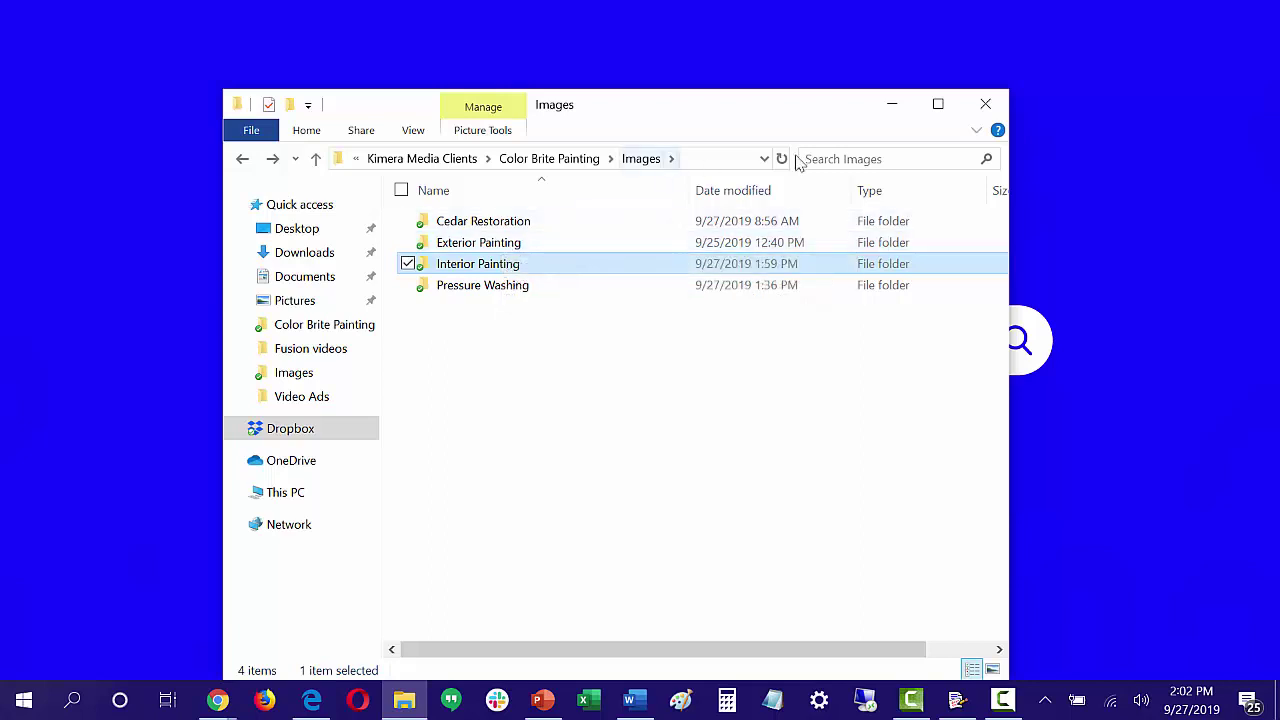
{"action": "left_click", "coordinate": [893, 105]}
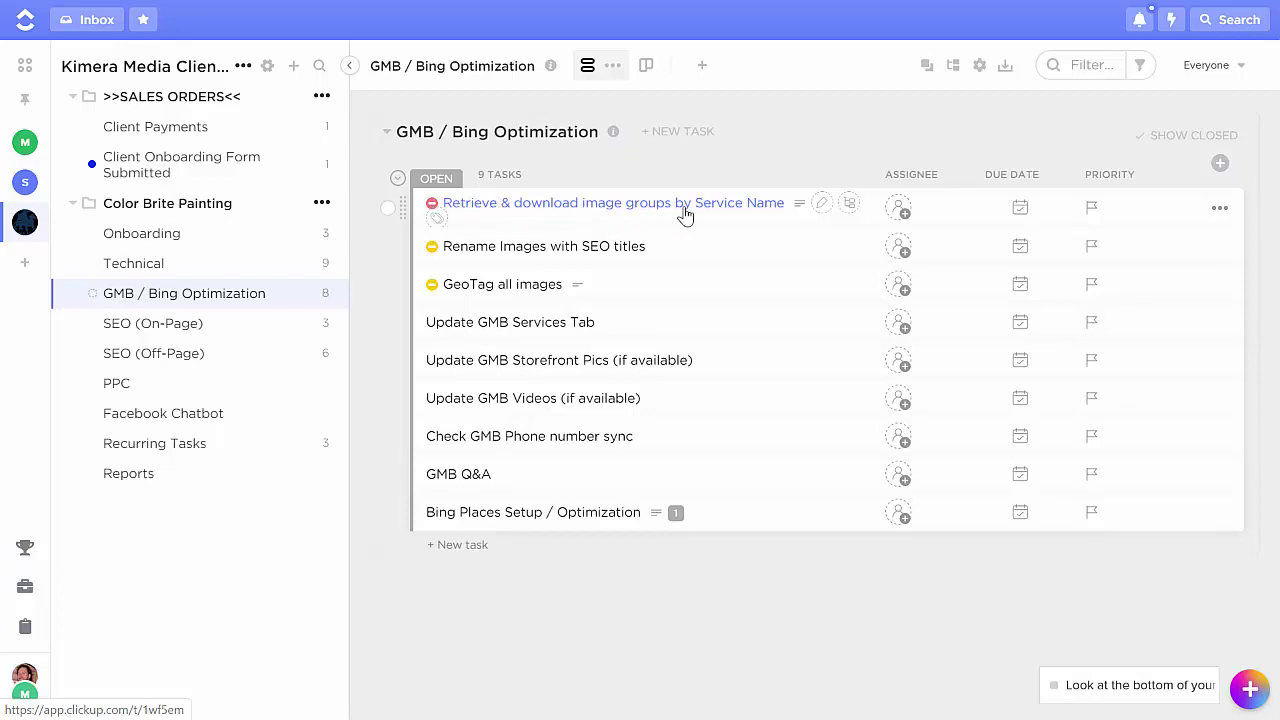
Open the ClickUp task "Retrieve & download image groups by Service Name" and read its full image requirements
{"action": "left_click", "coordinate": [755, 216]}
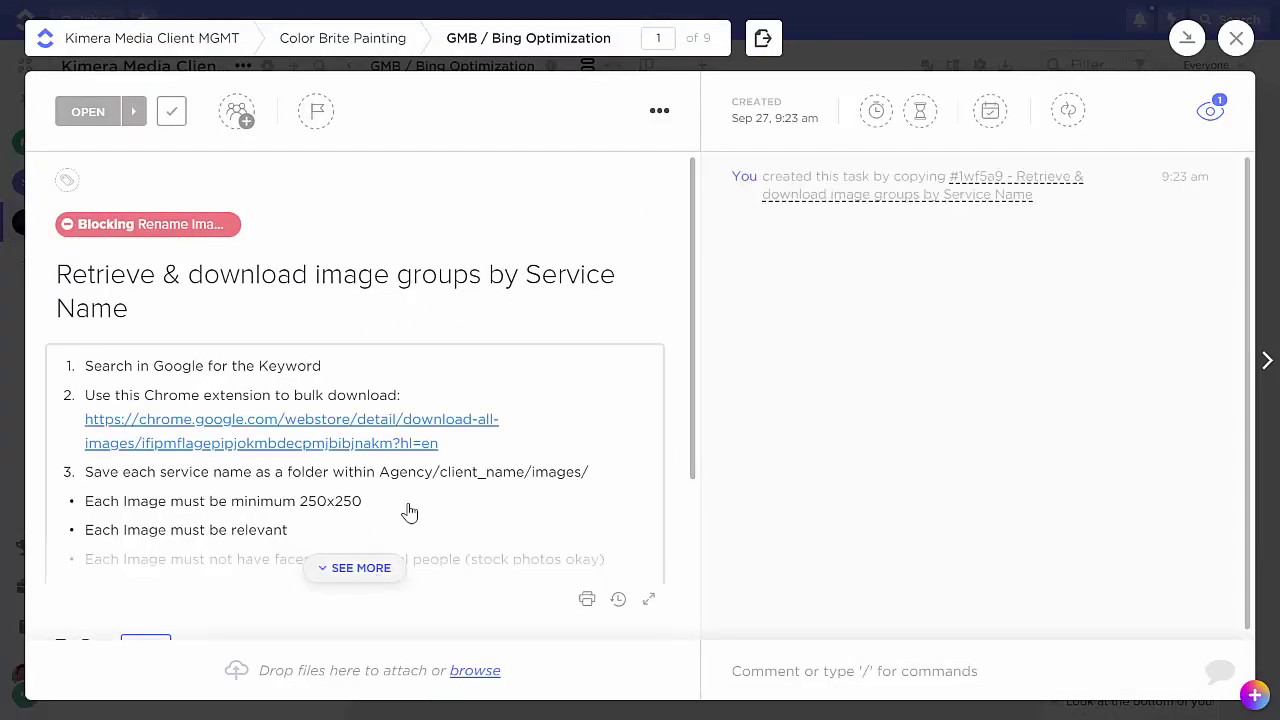
{"action": "left_click", "coordinate": [430, 482]}
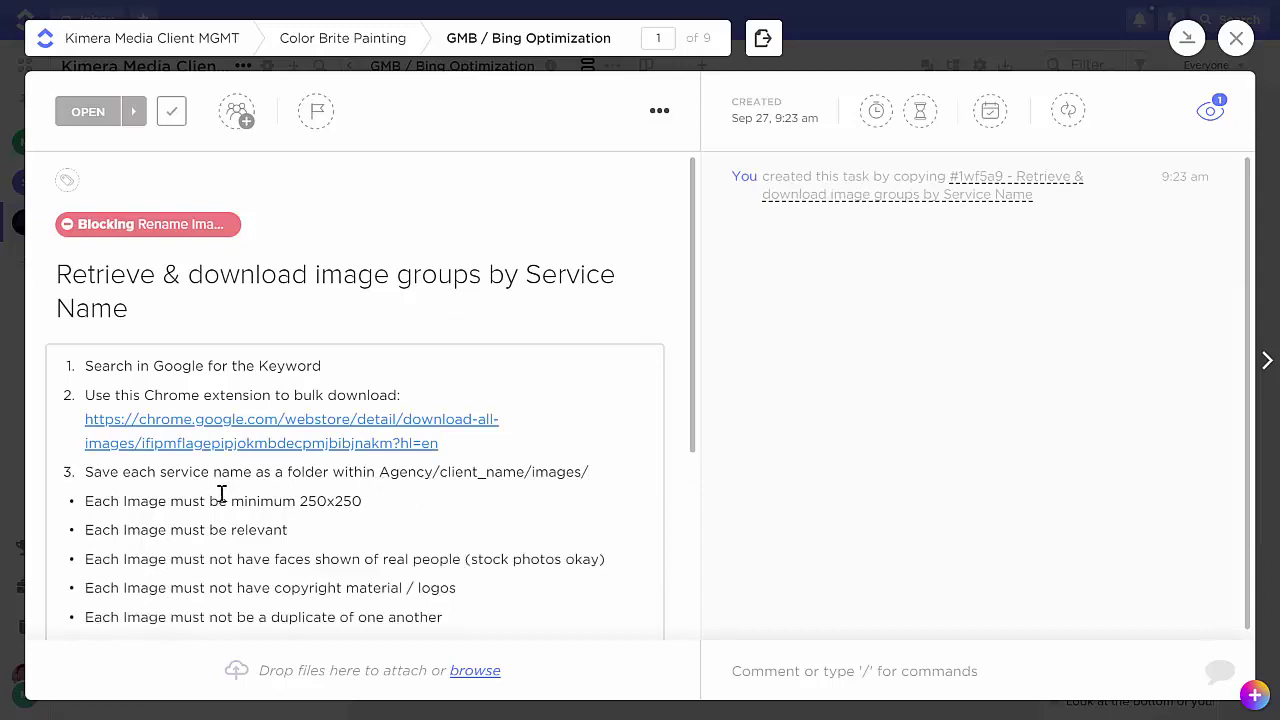
{"action": "scroll", "coordinate": [283, 501], "scroll_direction": "down", "scroll_amount": 3}
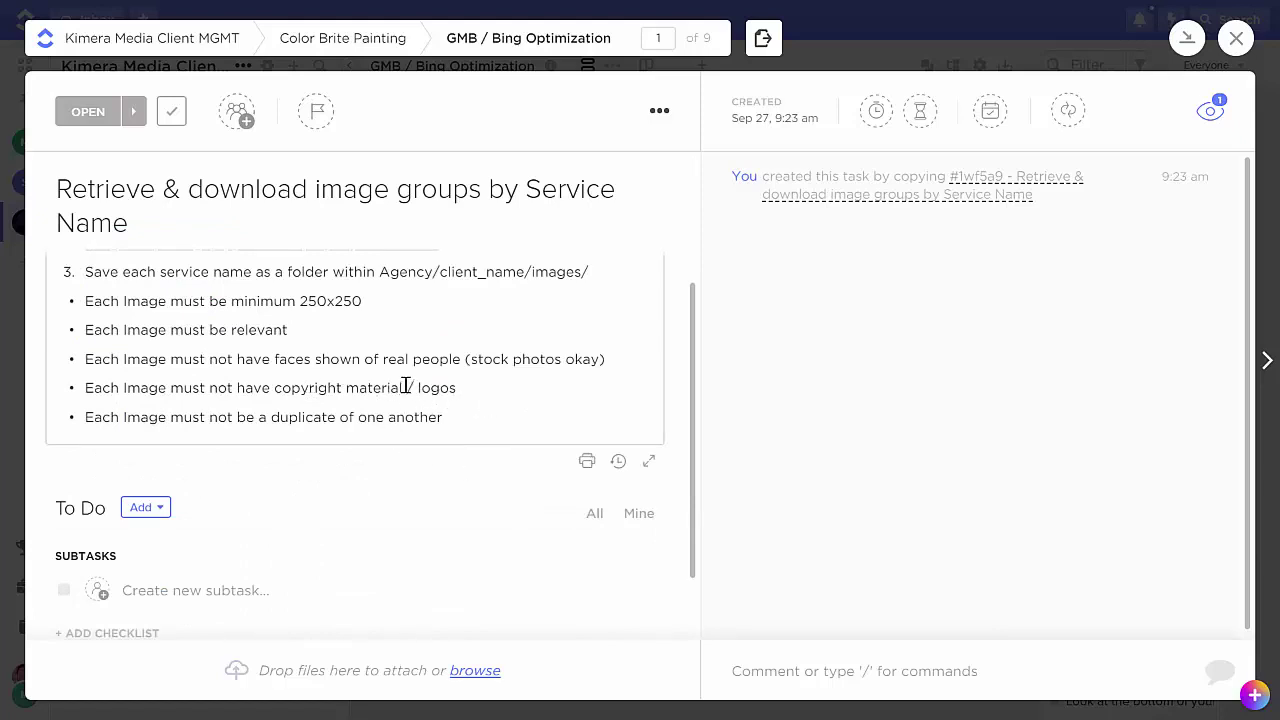
Advance the image retrieval task's status through In Progress and Review to Closed, and return to the task list
{"action": "left_click", "coordinate": [133, 117]}
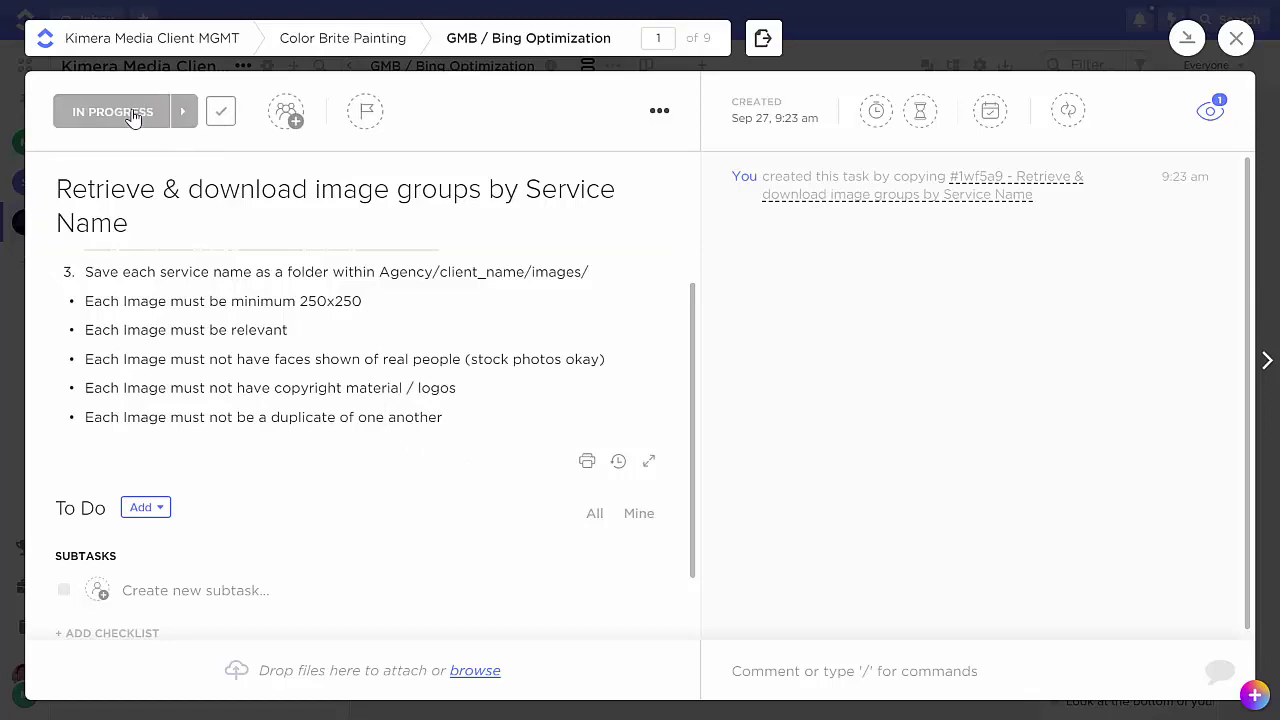
{"action": "left_click", "coordinate": [183, 117]}
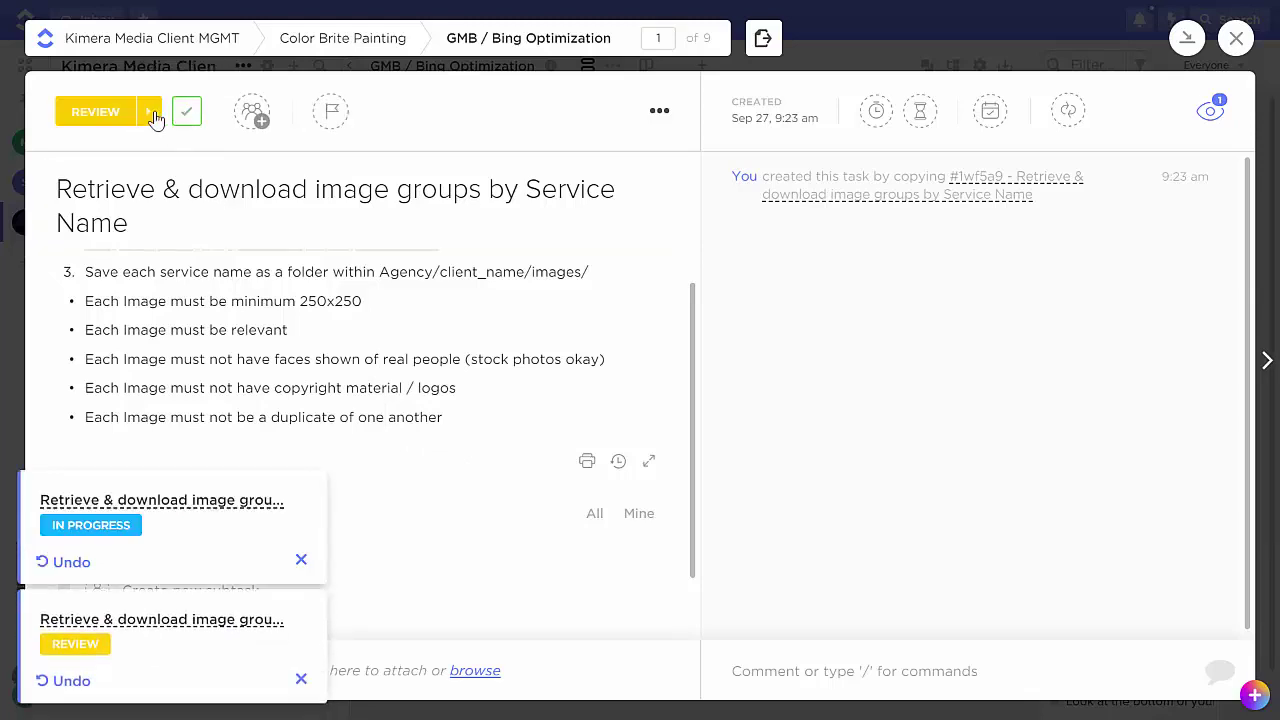
{"action": "left_click", "coordinate": [152, 117]}
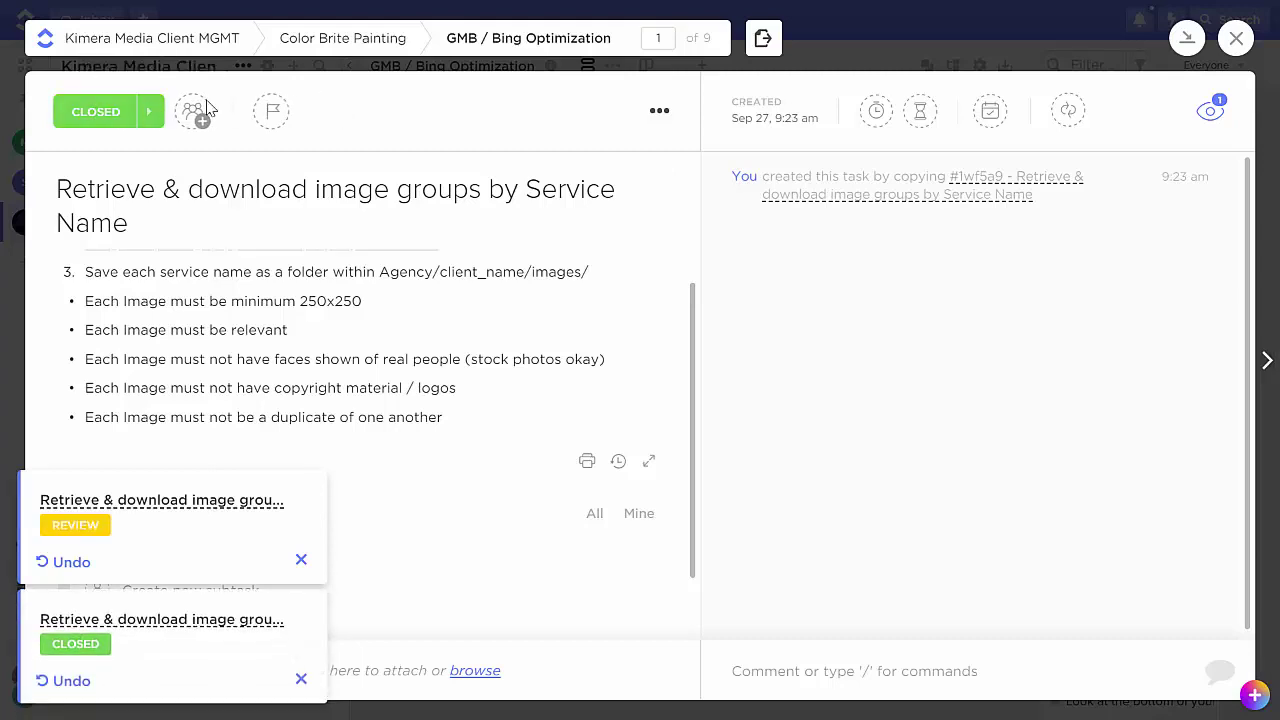
{"action": "left_click", "coordinate": [1236, 39]}
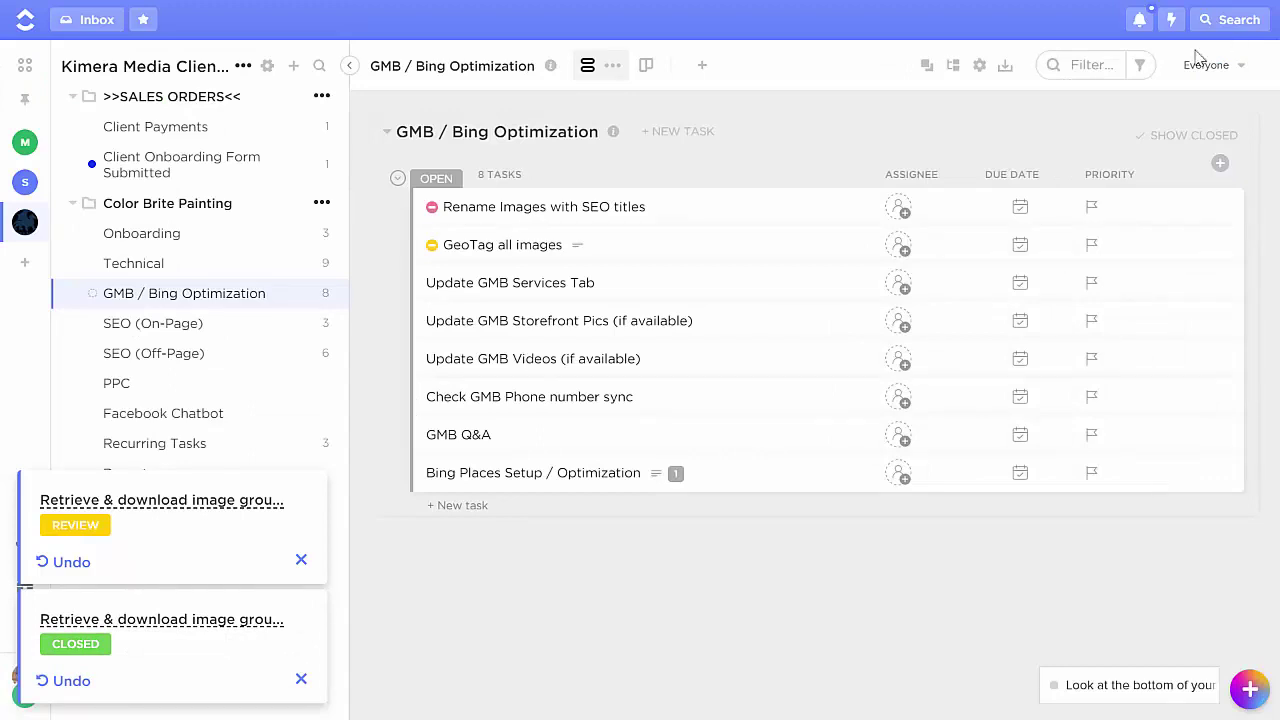